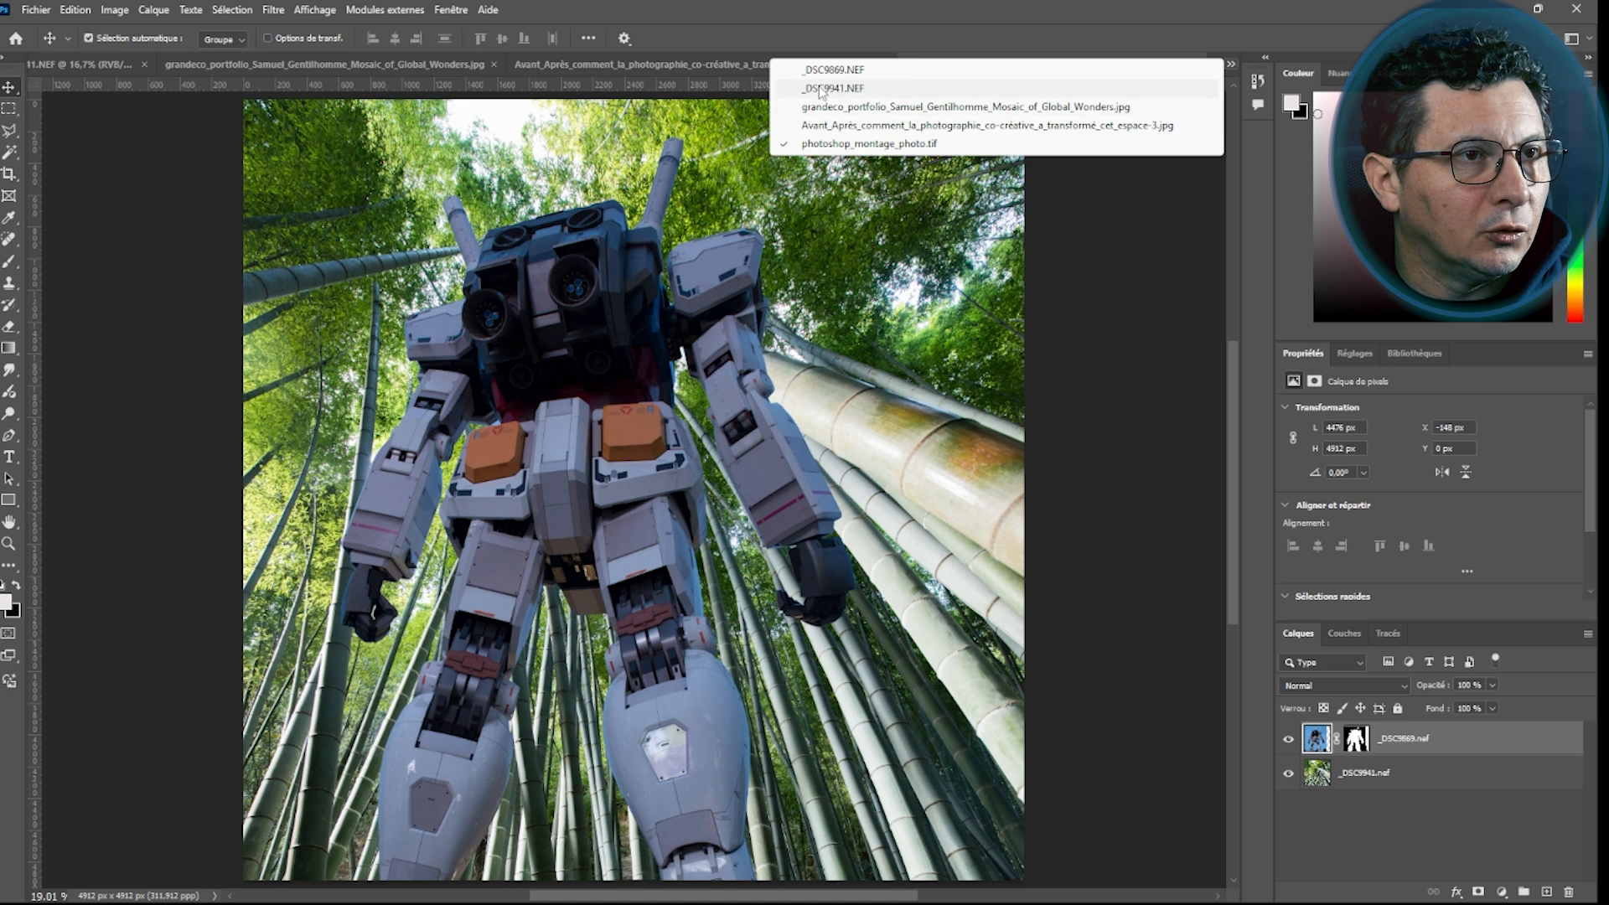
Browse the open documents to compare the robot photo, the bamboo photo and the montage file
click(820, 70)
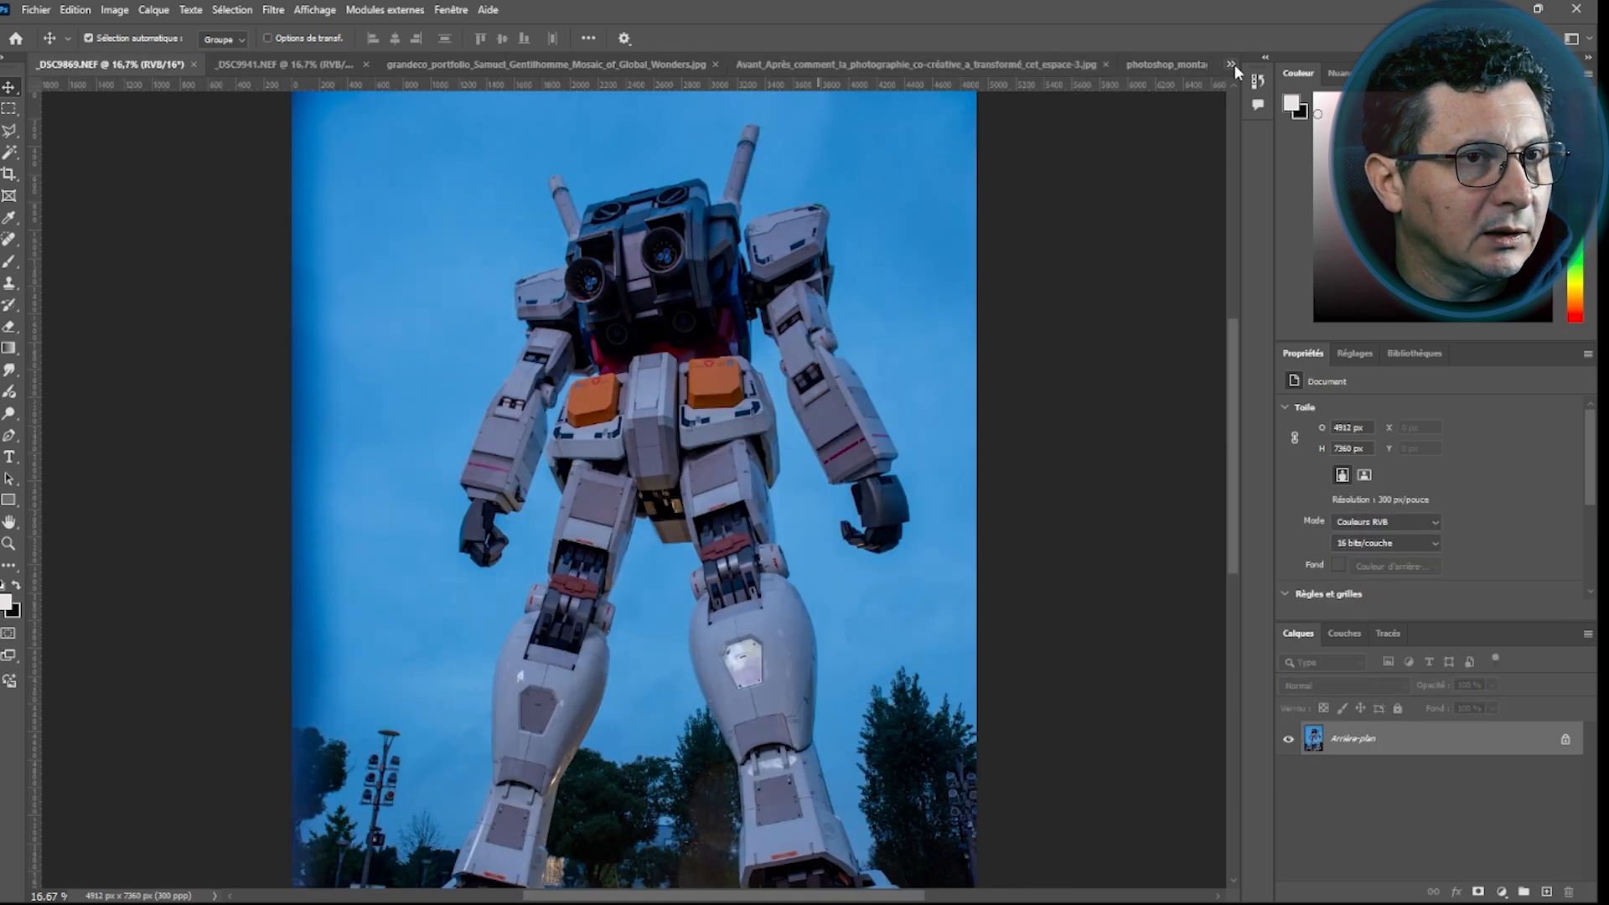
click(1231, 65)
click(825, 87)
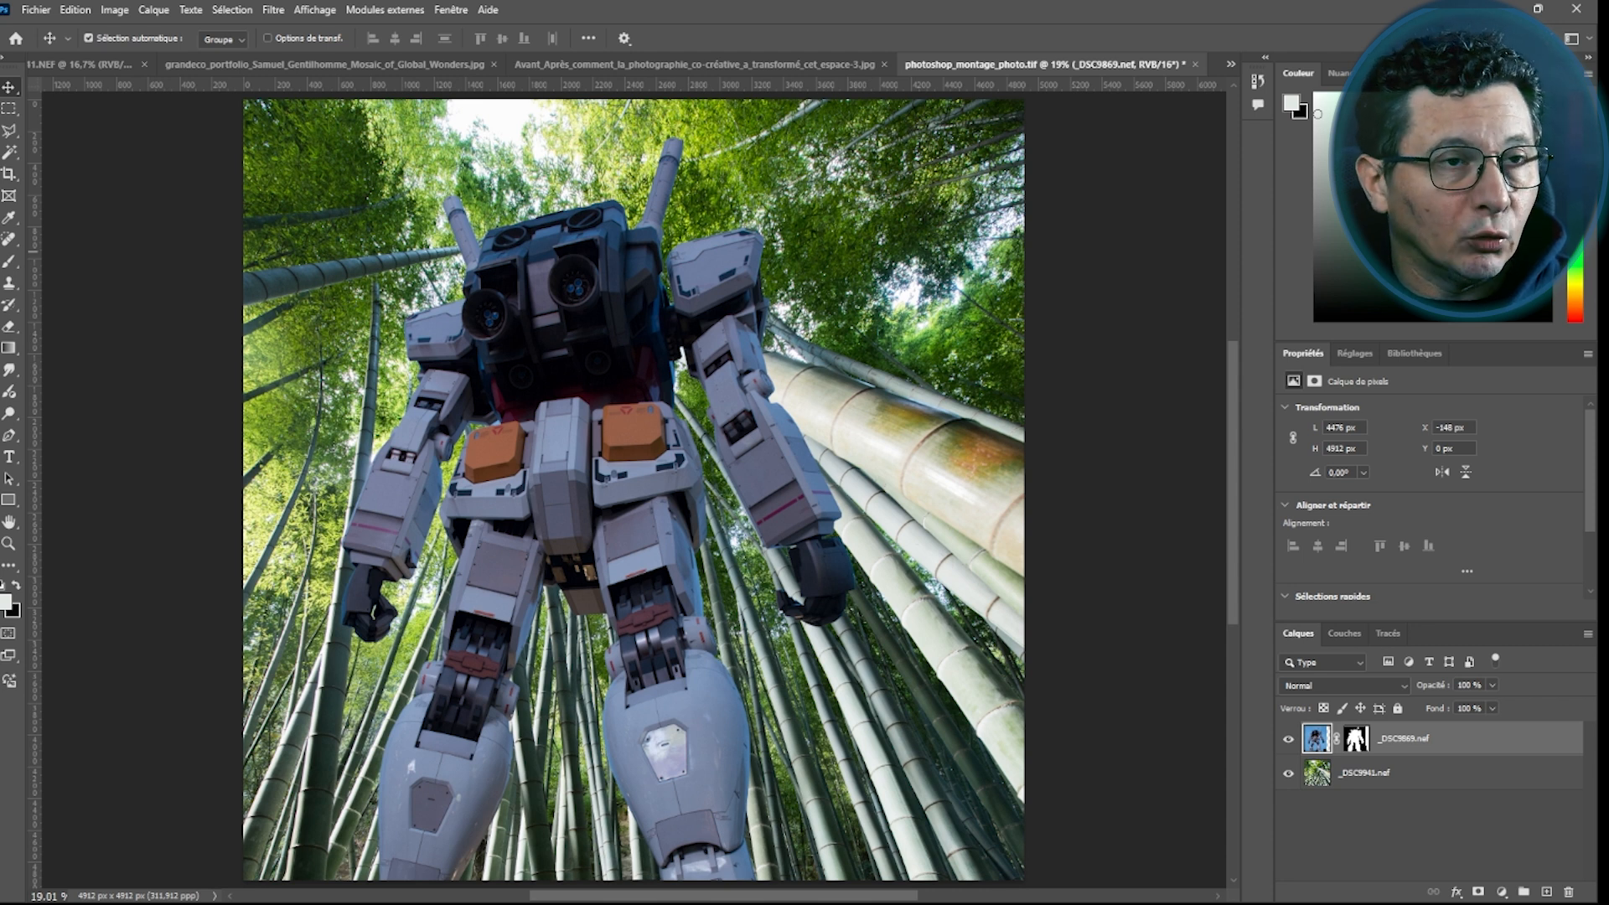
click(1235, 68)
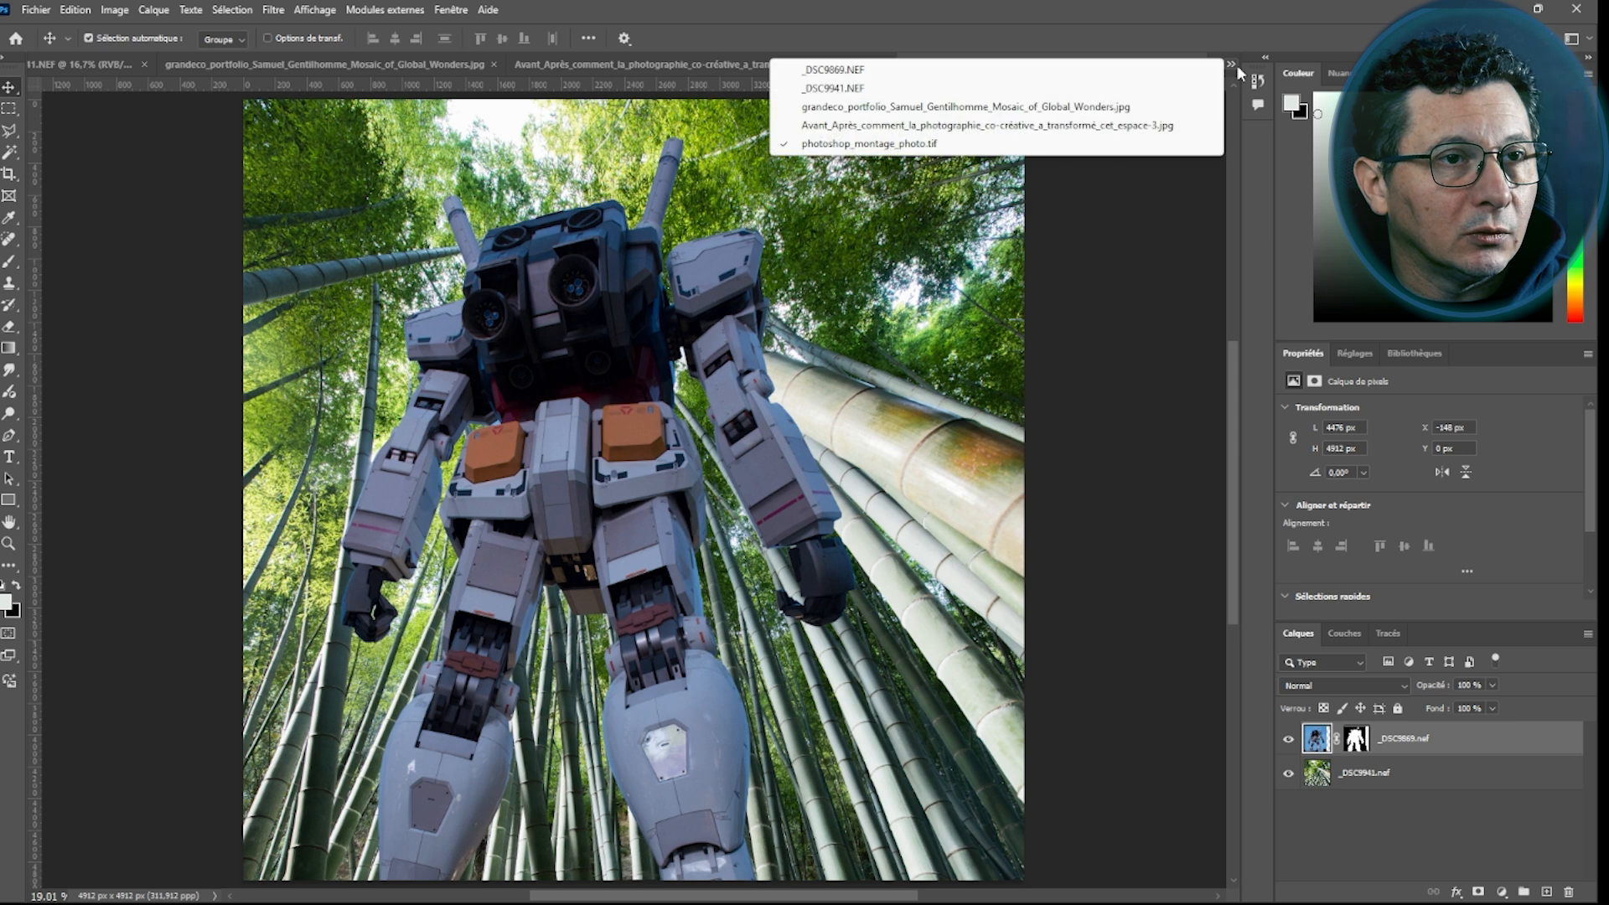
click(826, 126)
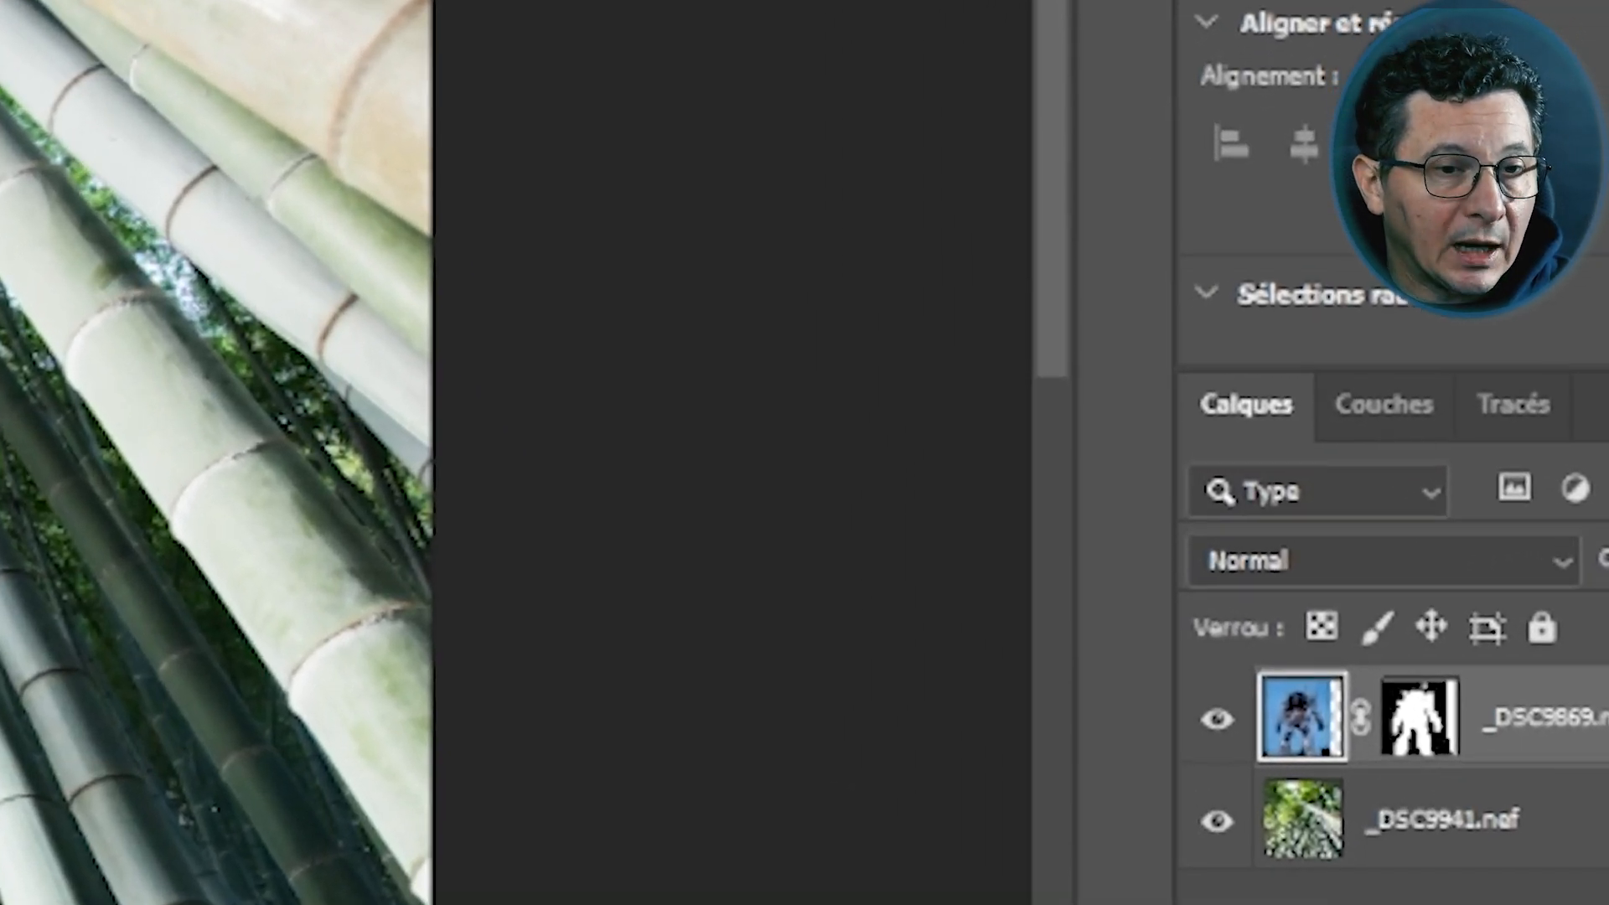
Toggle the robot layer's visibility off and back on to compare it with the bamboo background
click(1217, 718)
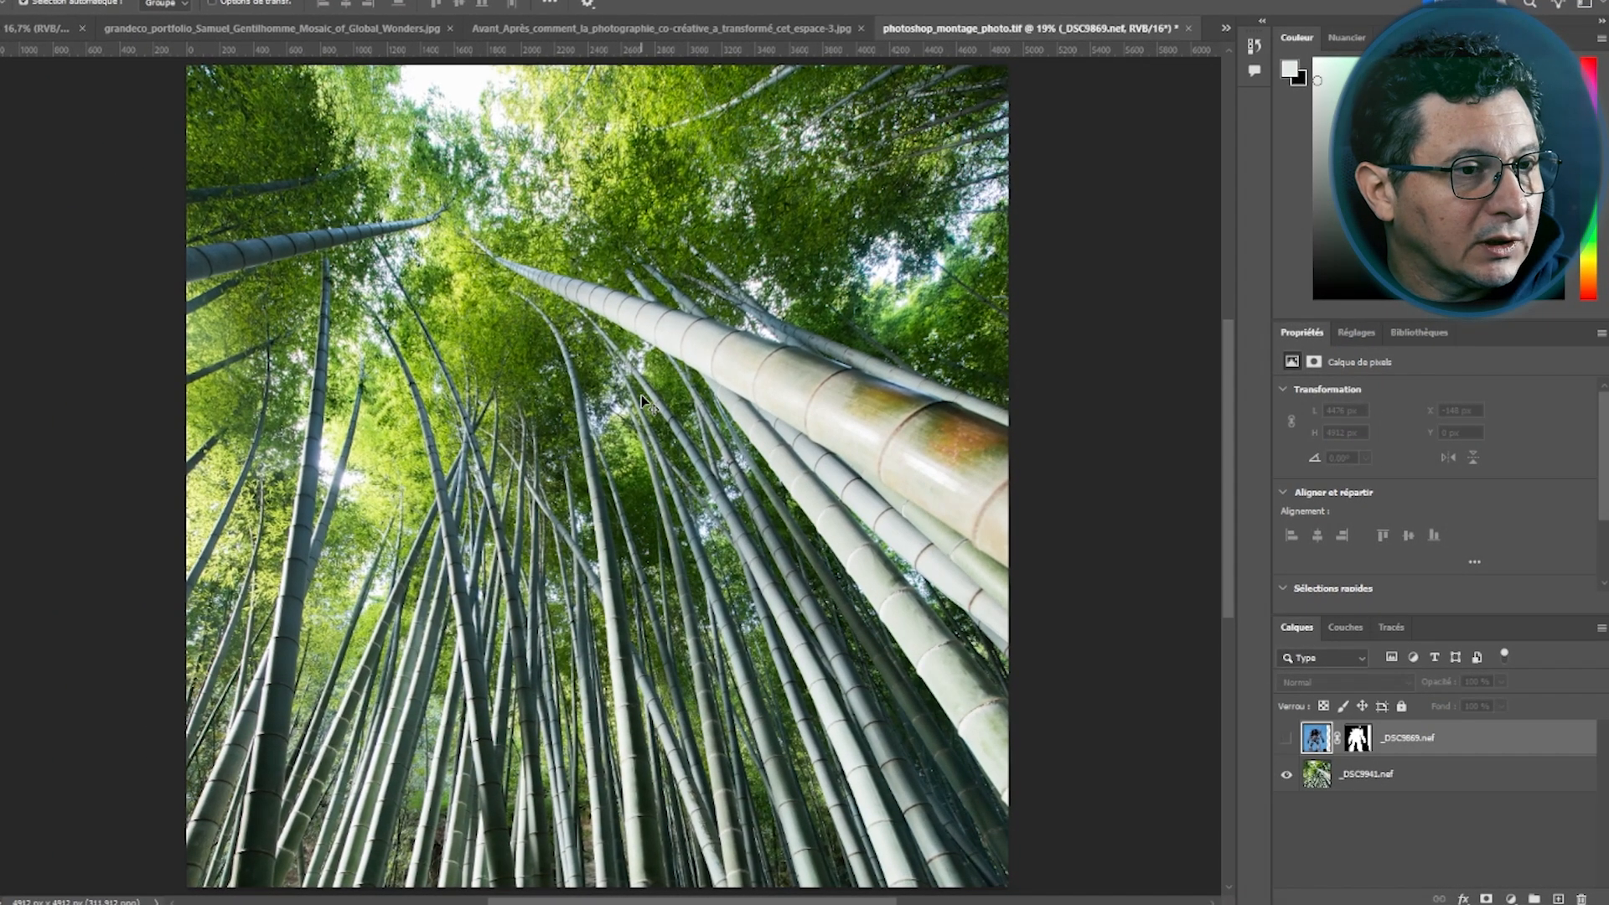
click(1286, 738)
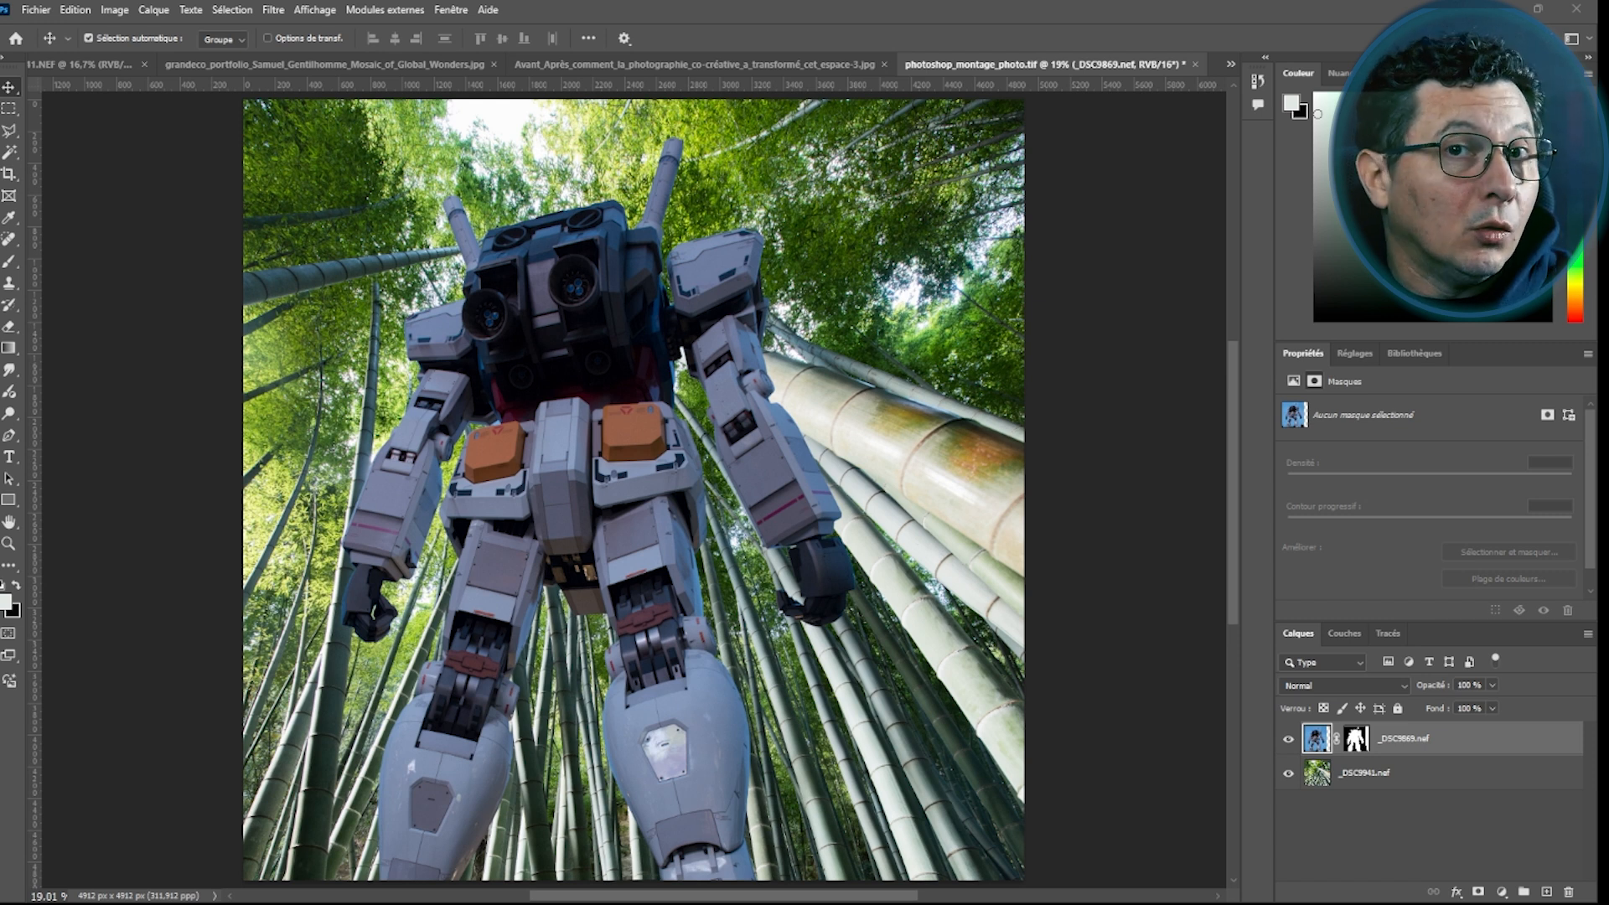
Pick the Eraser tool and target the robot layer's mask
key(e)
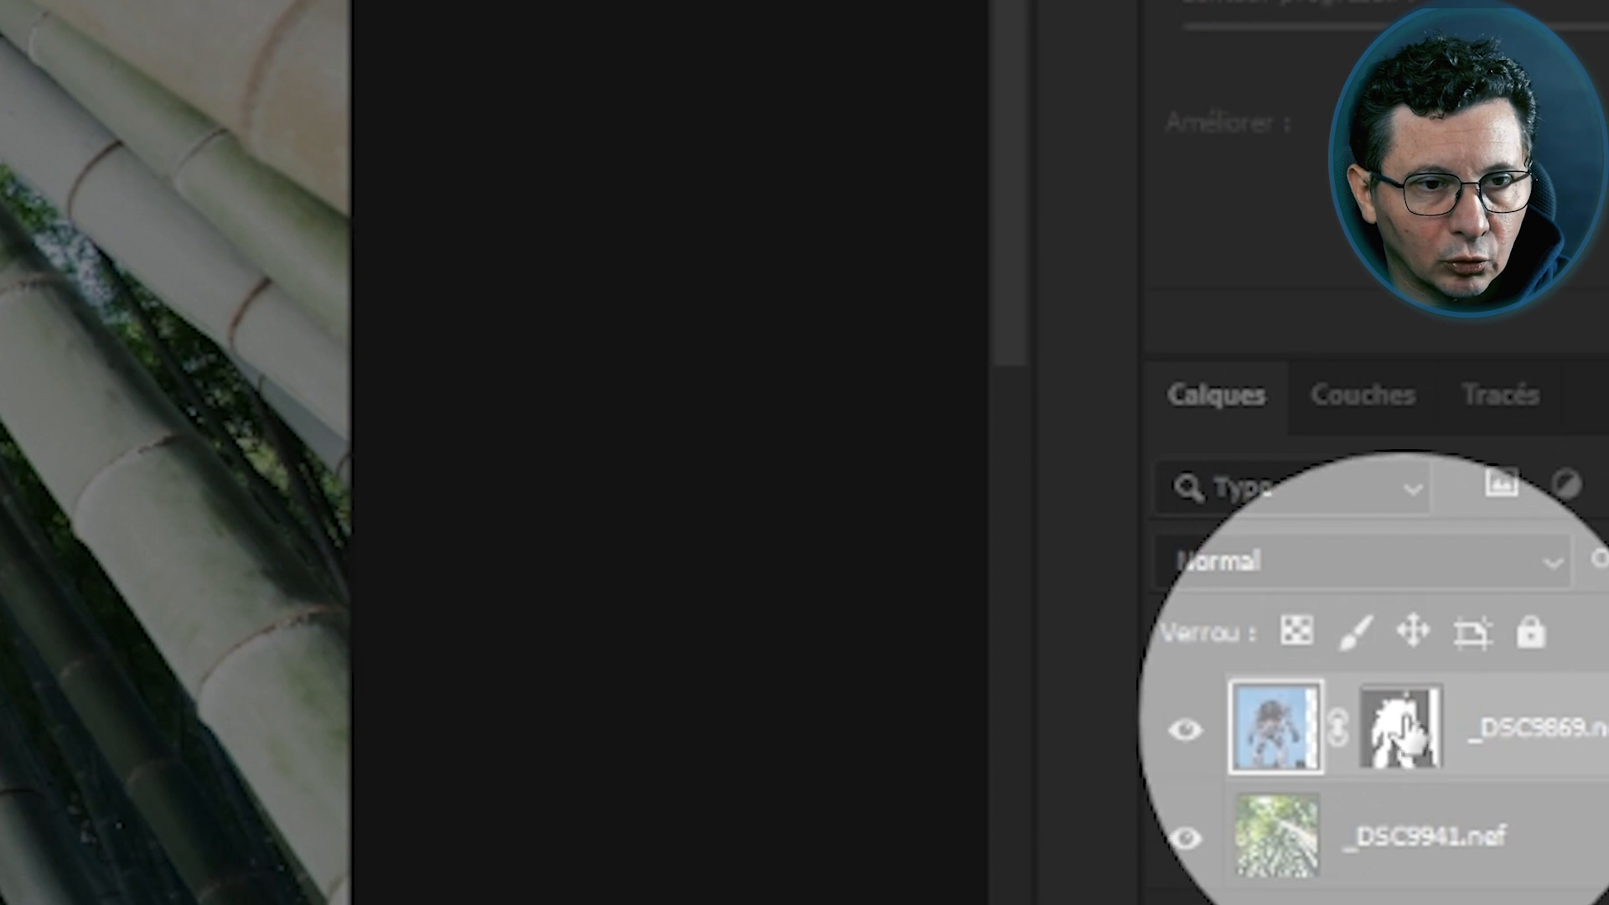
click(1397, 738)
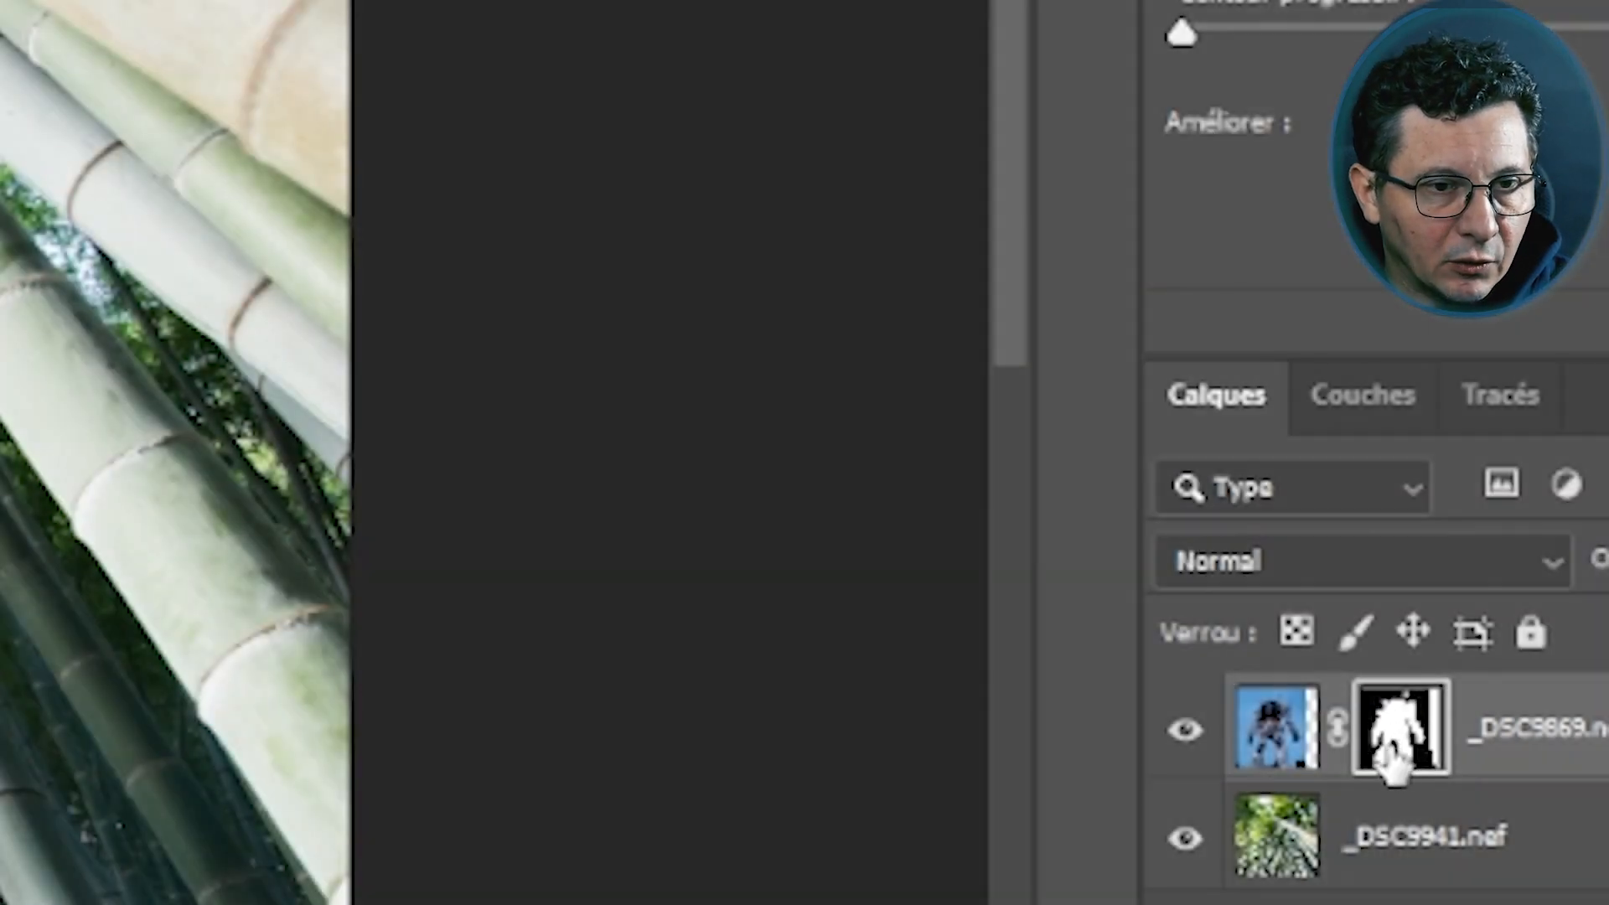
shift+click(1393, 766)
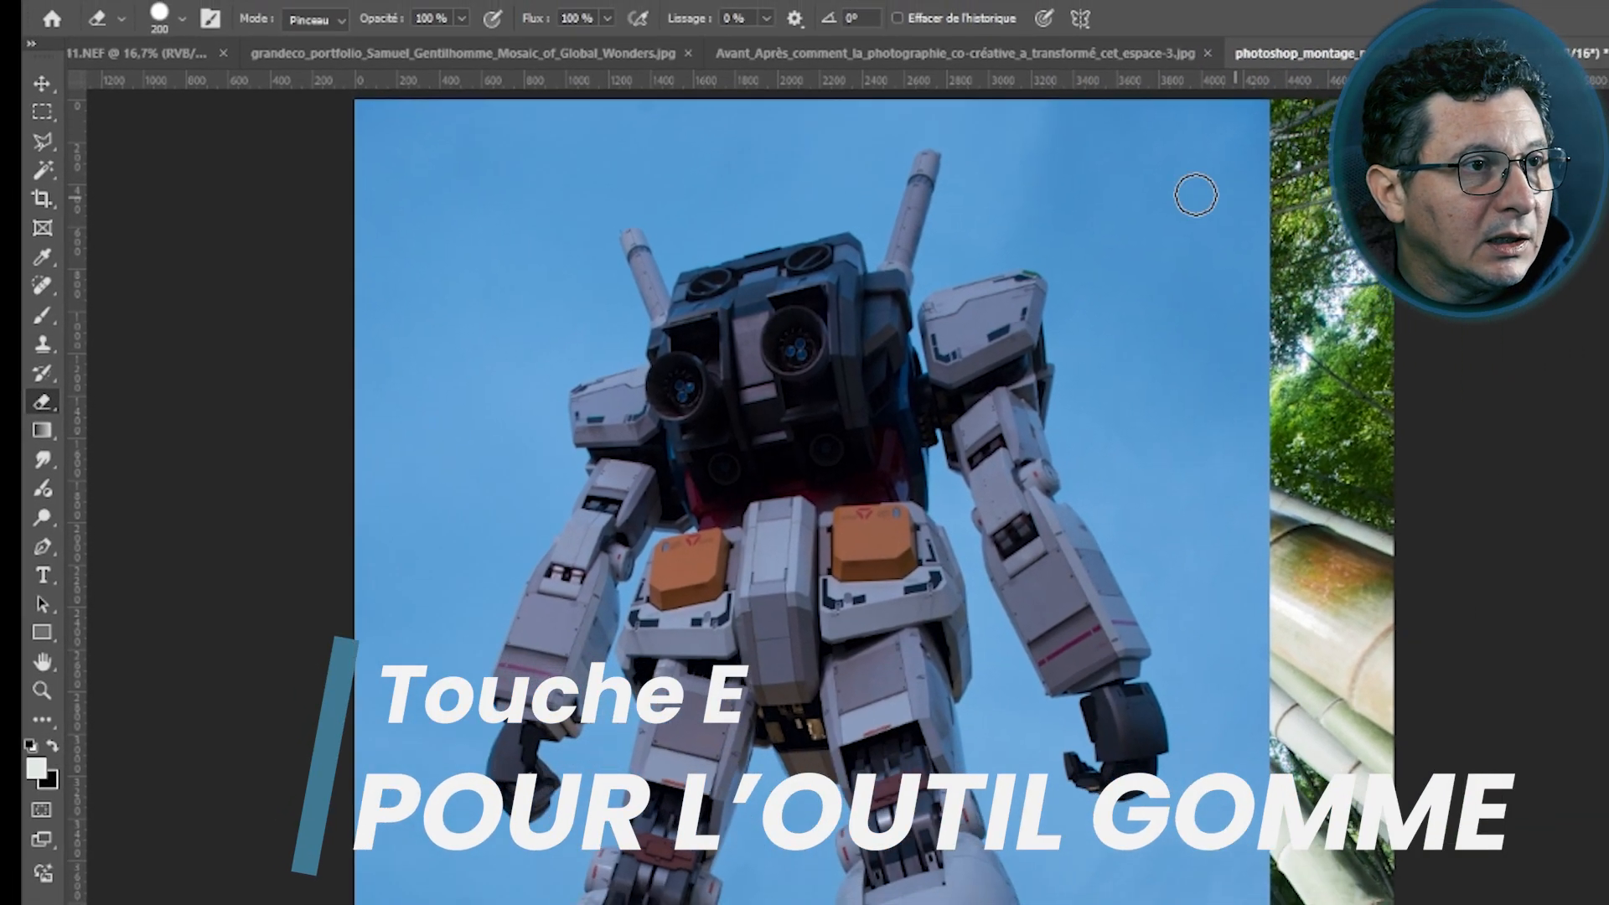
Adjust the eraser brush size and erase a stroke down the robot layer
right_click(1125, 176)
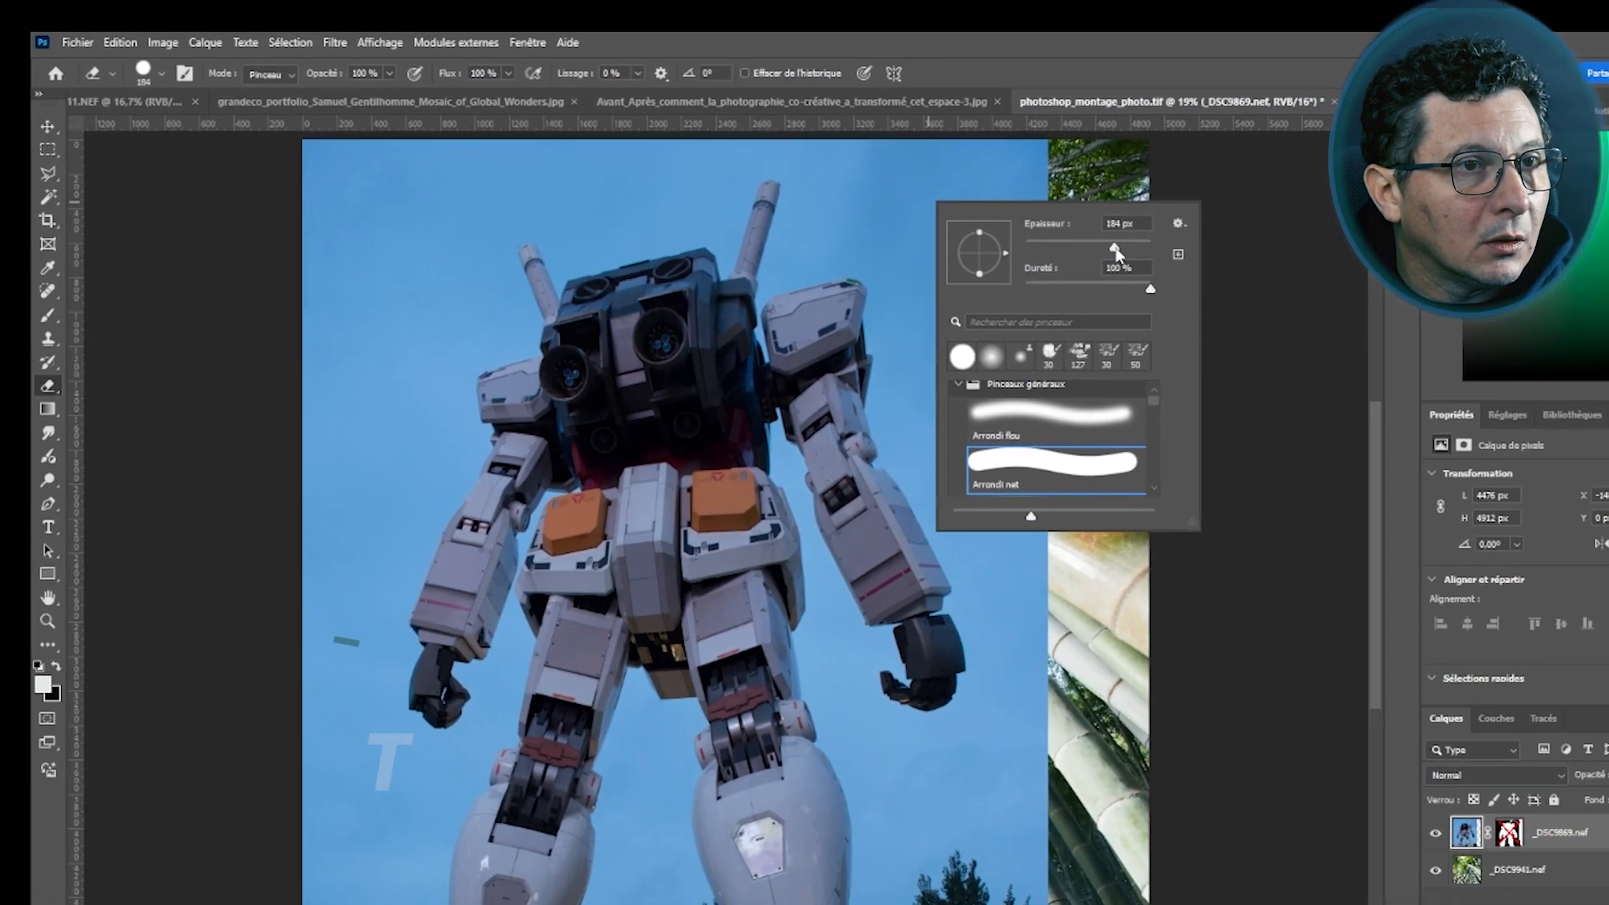
drag(1345, 232, 1391, 231)
drag(1103, 254, 1081, 251)
mouse_move(801, 163)
mouse_down()
mouse_move(1005, 168)
mouse_move(855, 163)
mouse_move(1023, 218)
mouse_move(978, 221)
mouse_move(997, 369)
mouse_move(1004, 834)
mouse_move(977, 901)
mouse_up()
mouse_move(871, 901)
mouse_down()
mouse_move(817, 695)
mouse_move(955, 846)
mouse_move(895, 892)
mouse_up()
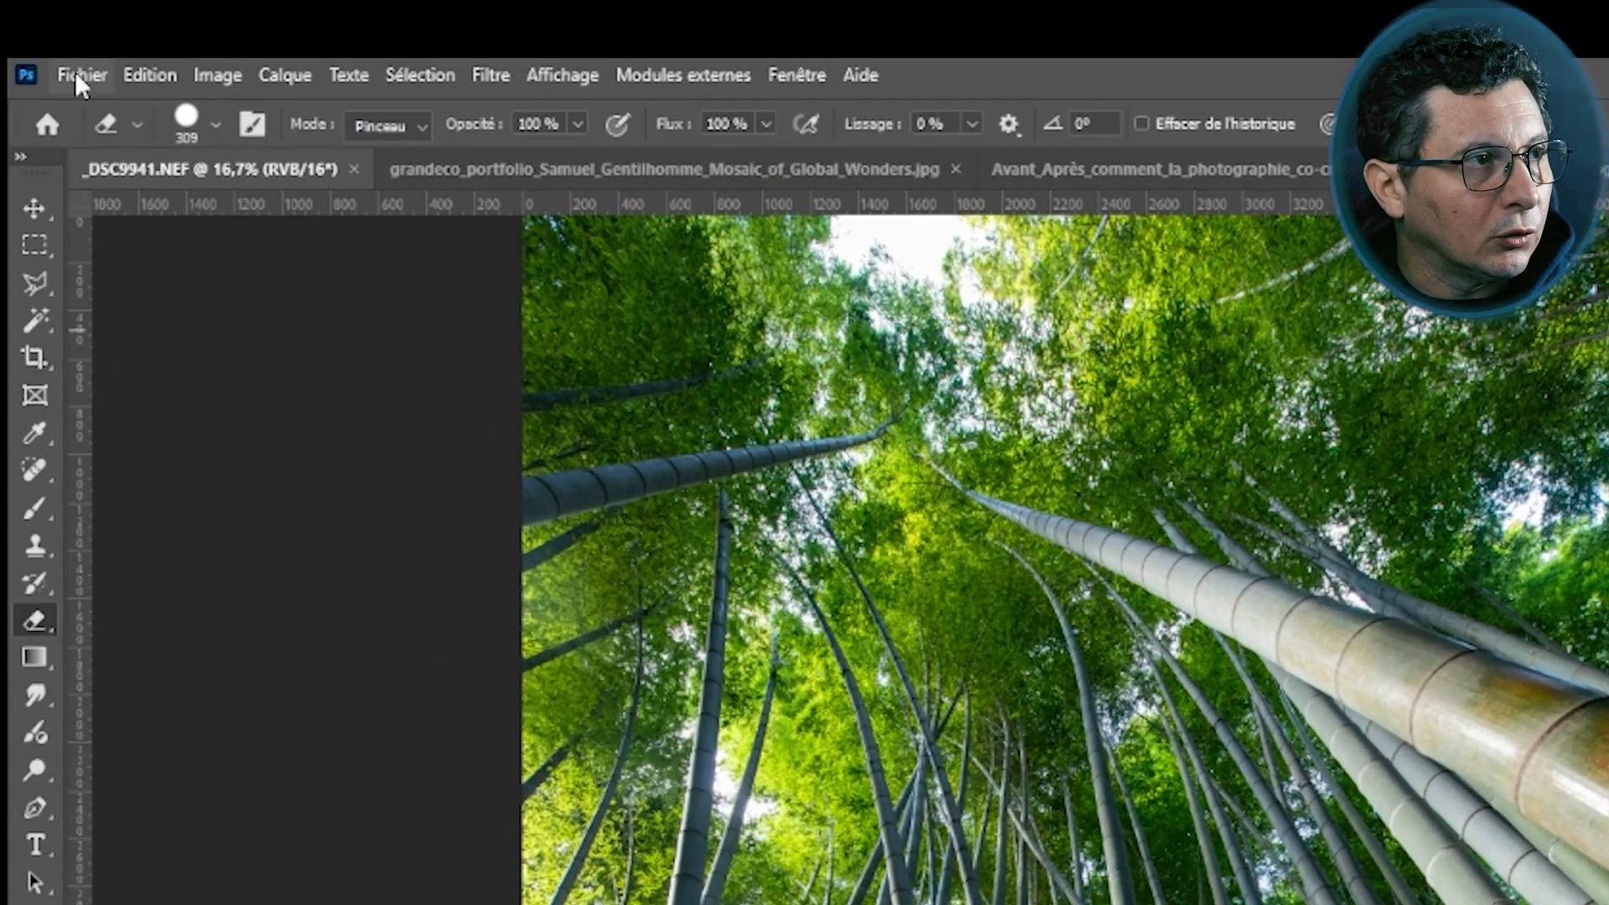
Place _DSC9869.NEF into the bamboo photo as an embedded object through Camera Raw, then delete the placed layer
click(74, 76)
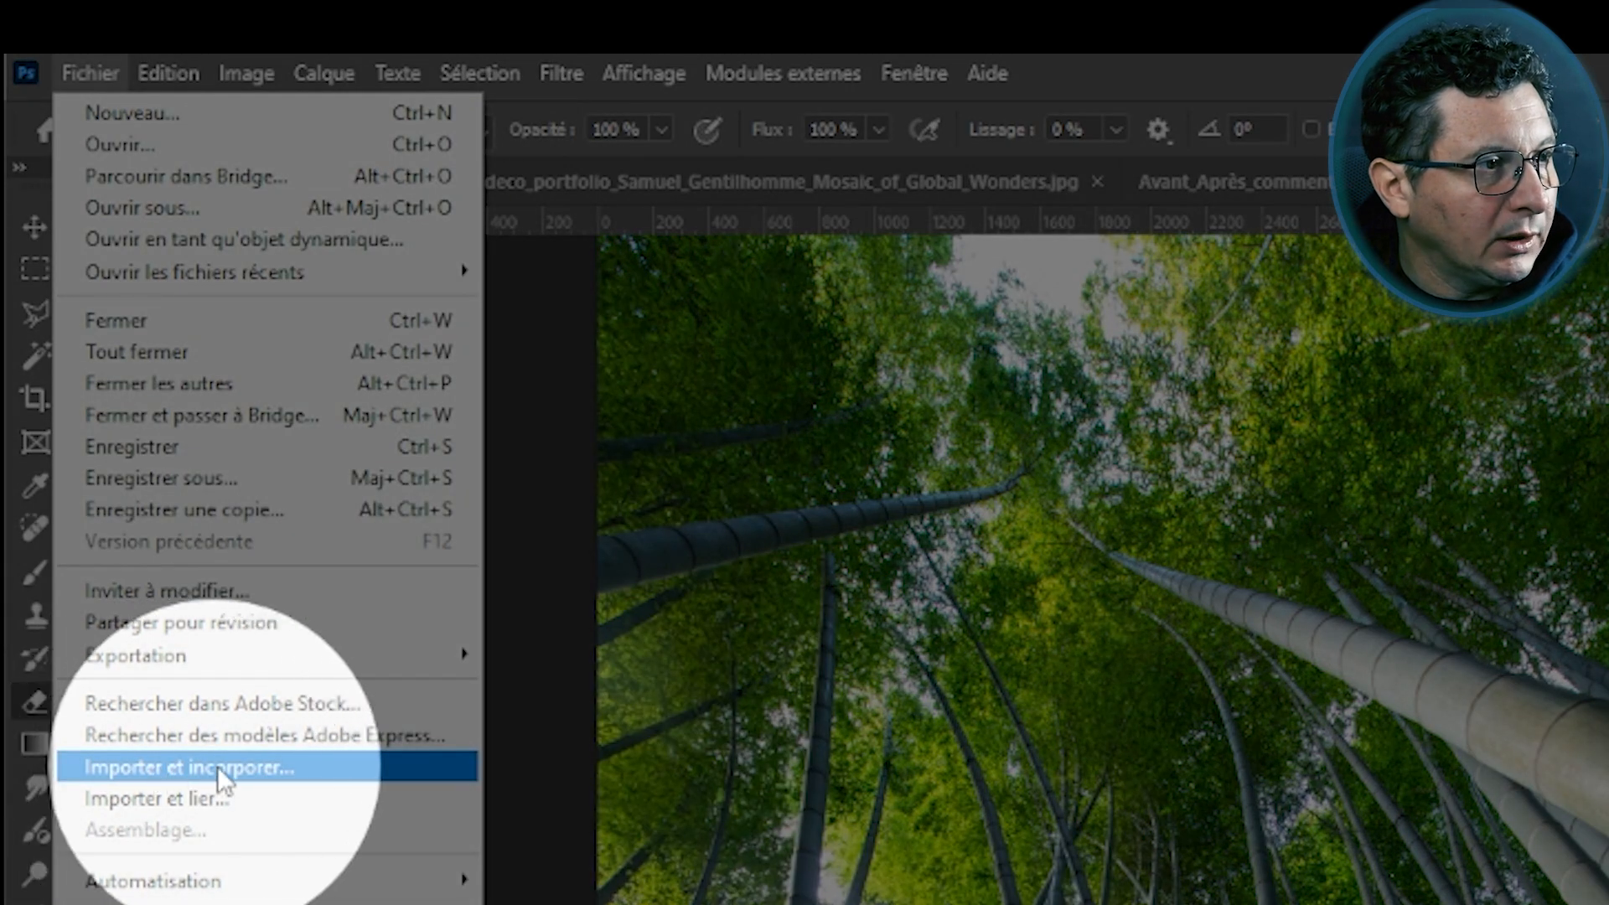
click(216, 767)
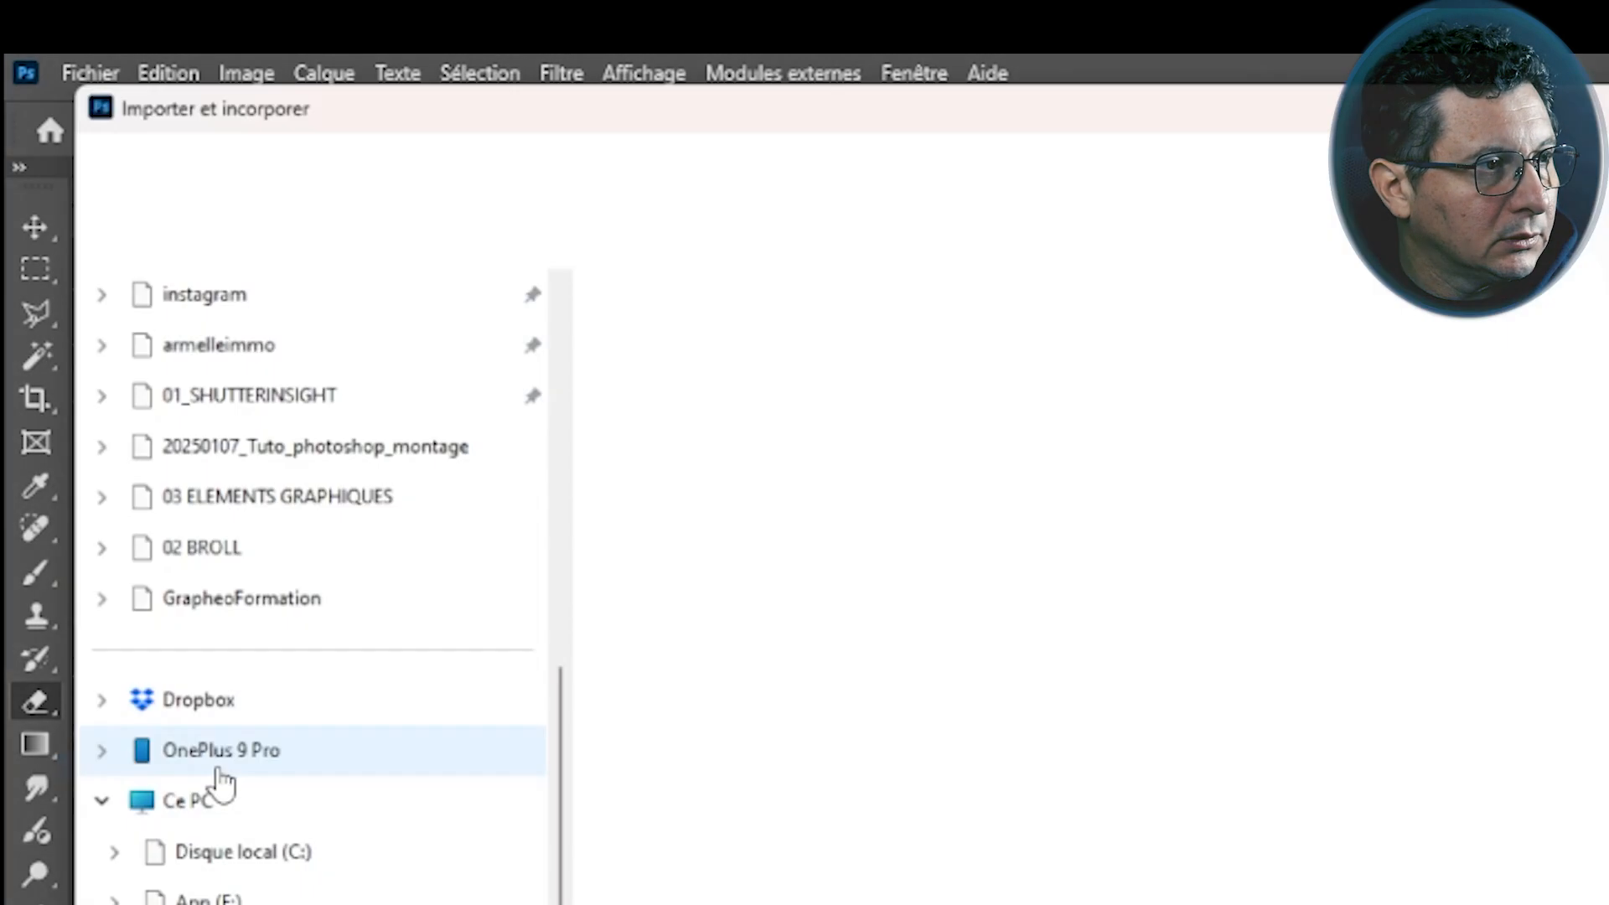
click(1239, 417)
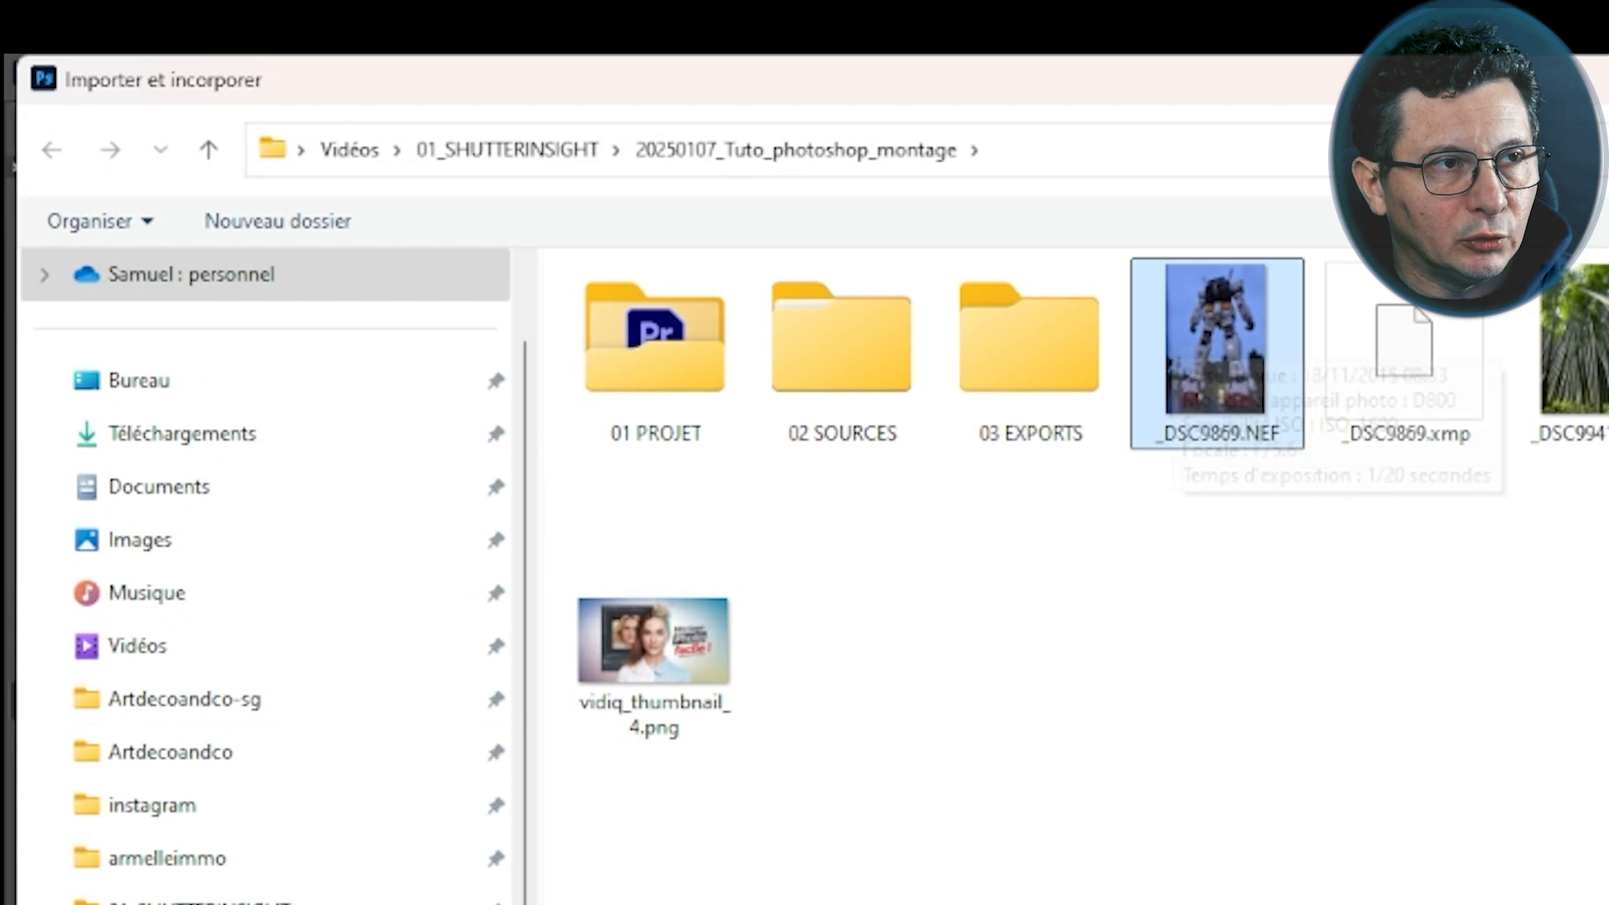
key(Return)
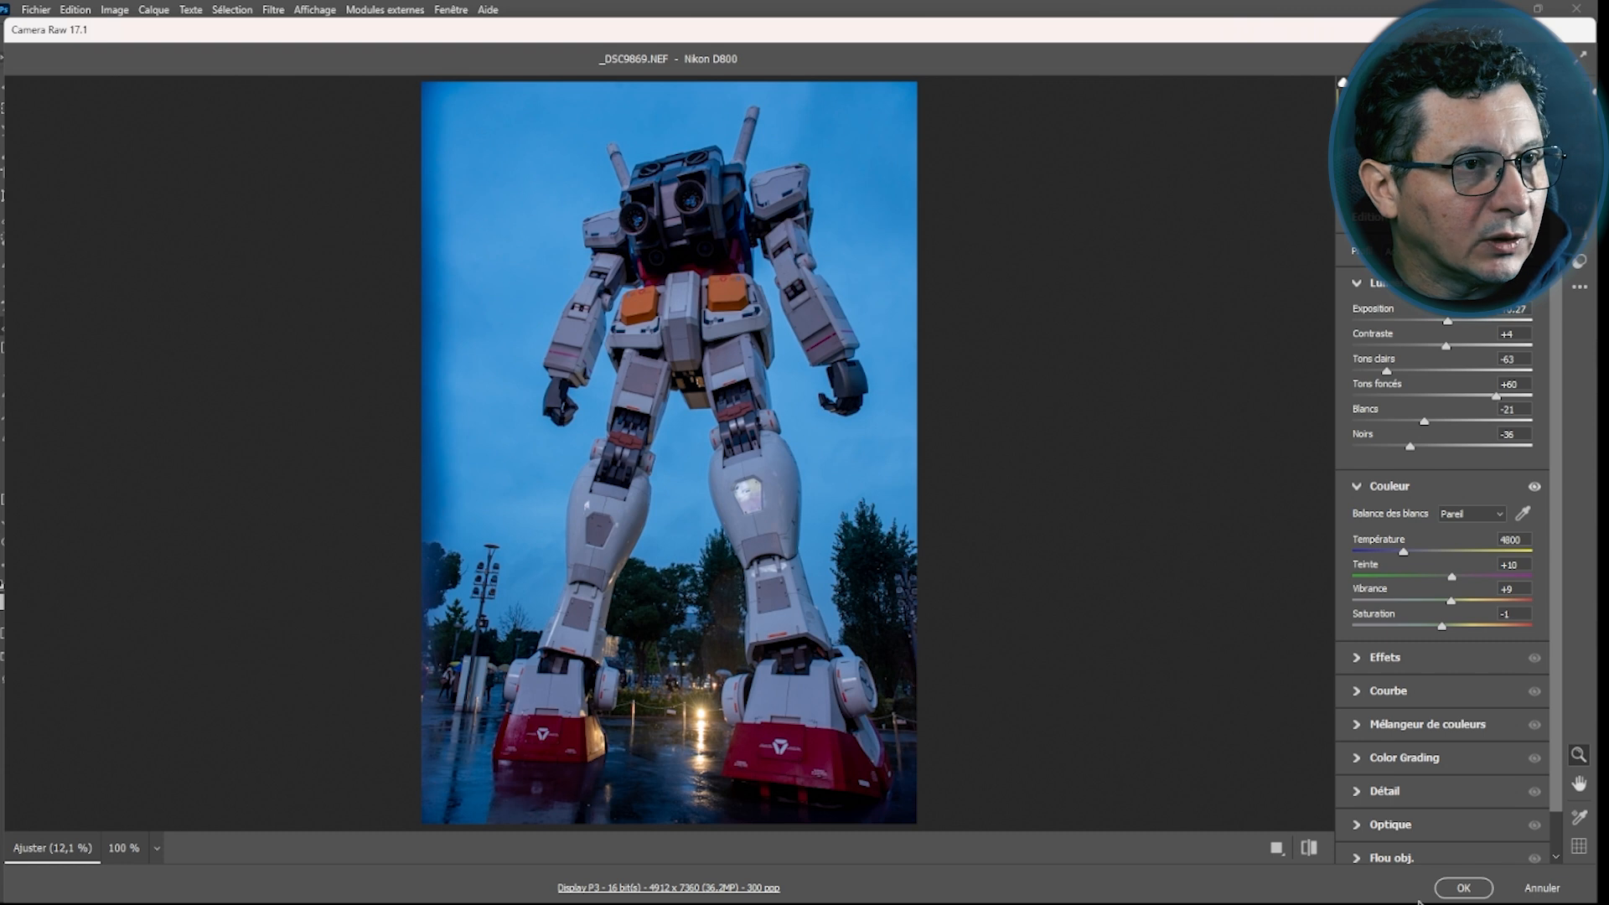
click(1466, 888)
click(962, 36)
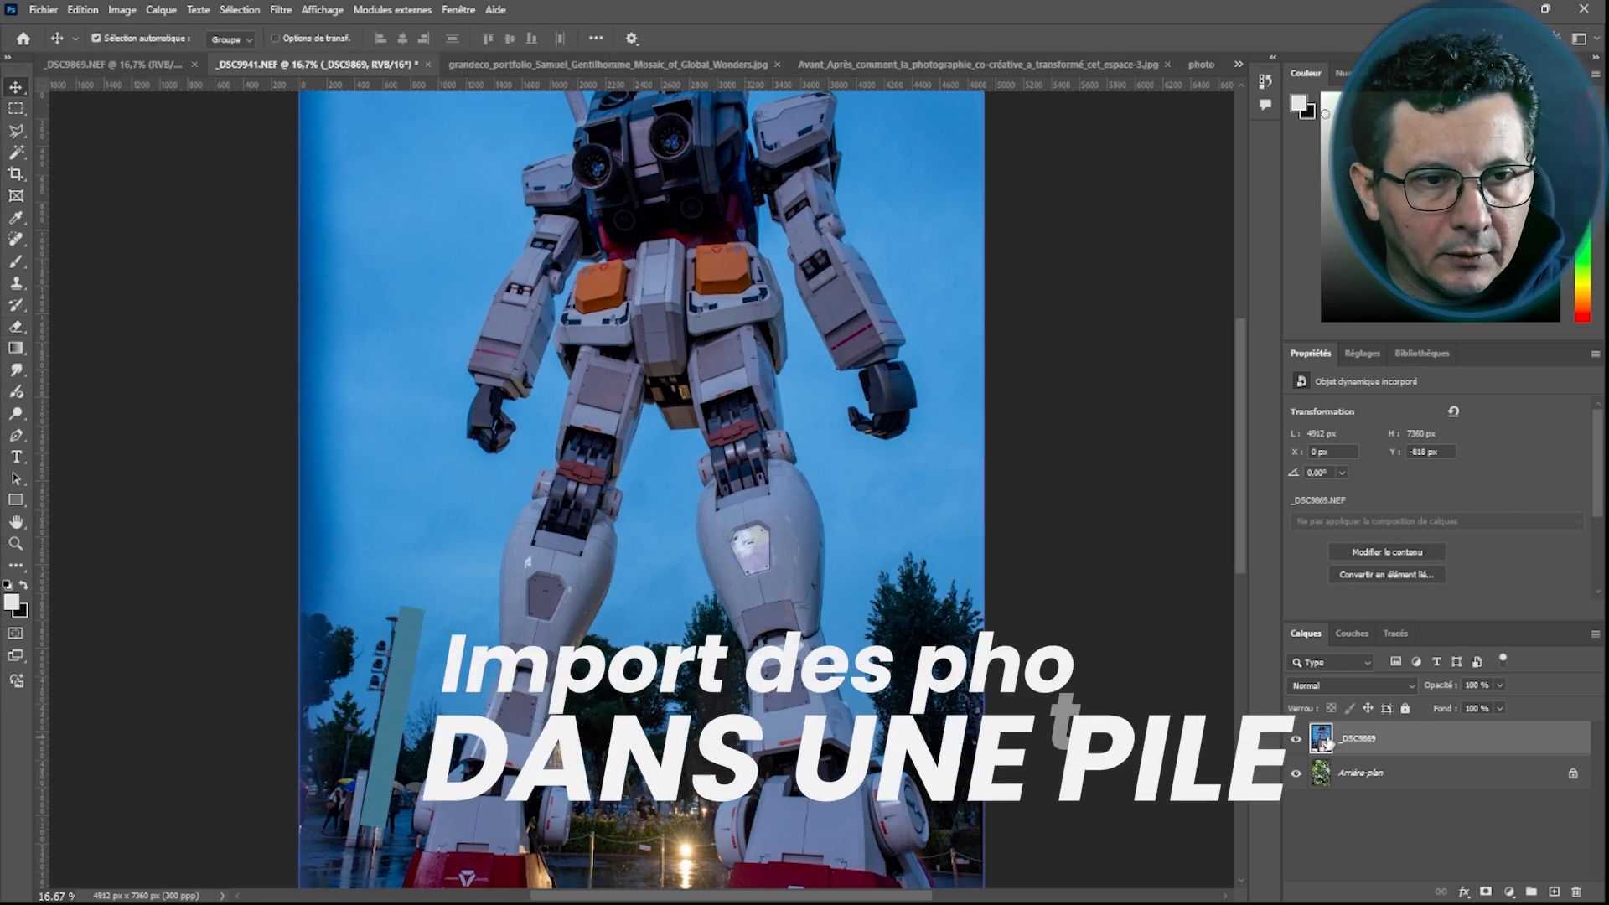
drag(1351, 738, 1574, 895)
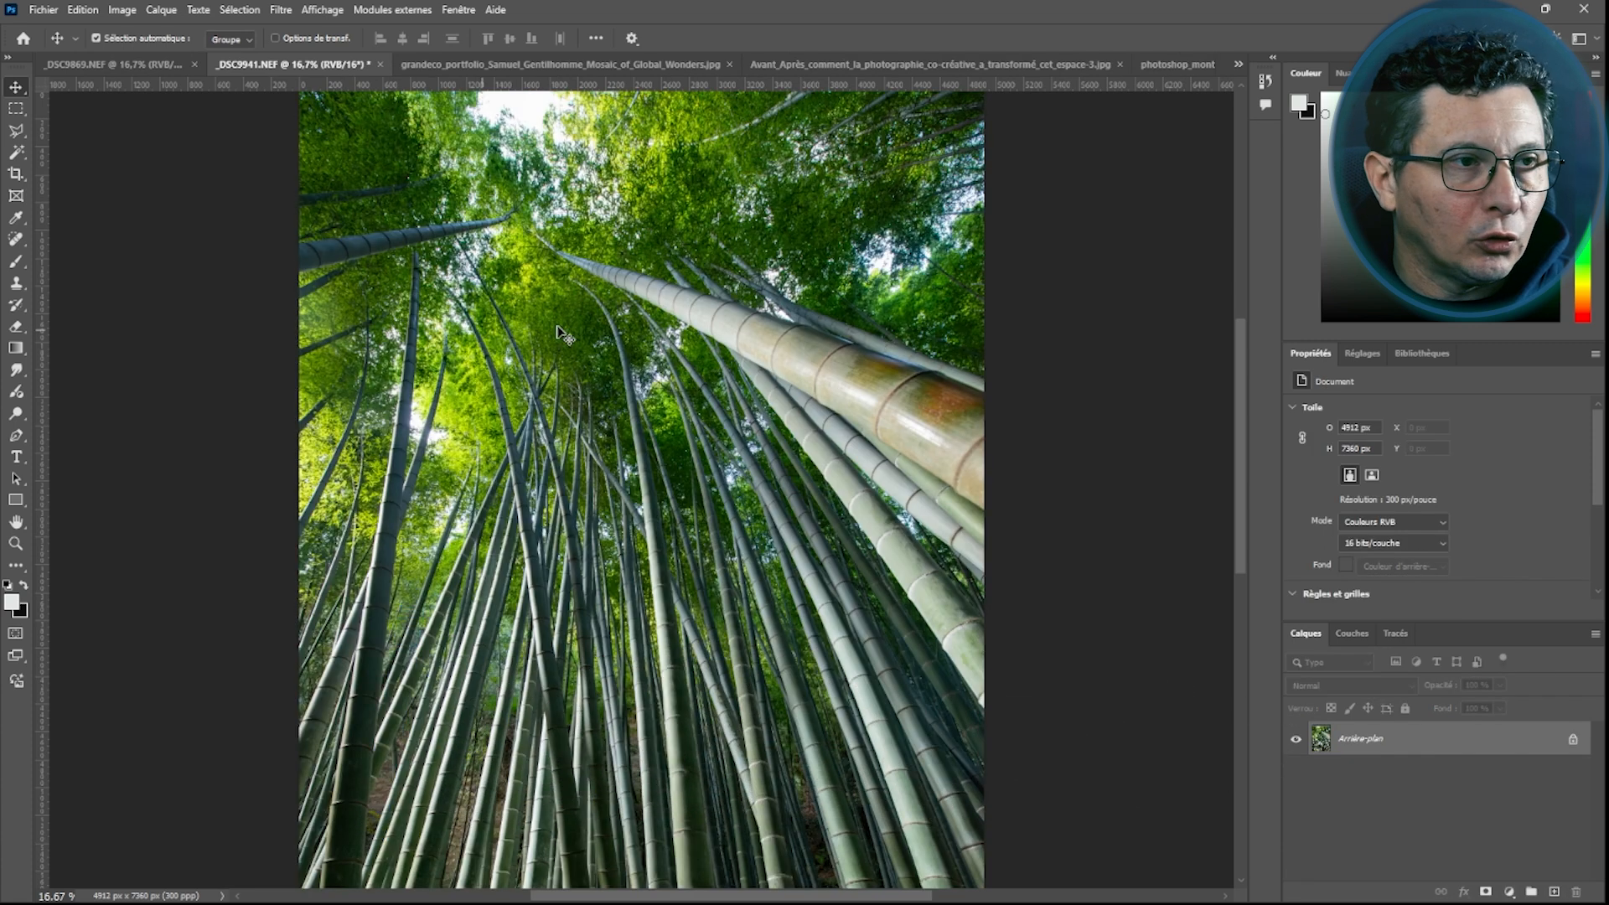
Load _DSC9869.NEF and _DSC9941.NEF together as layers into a new document
click(31, 10)
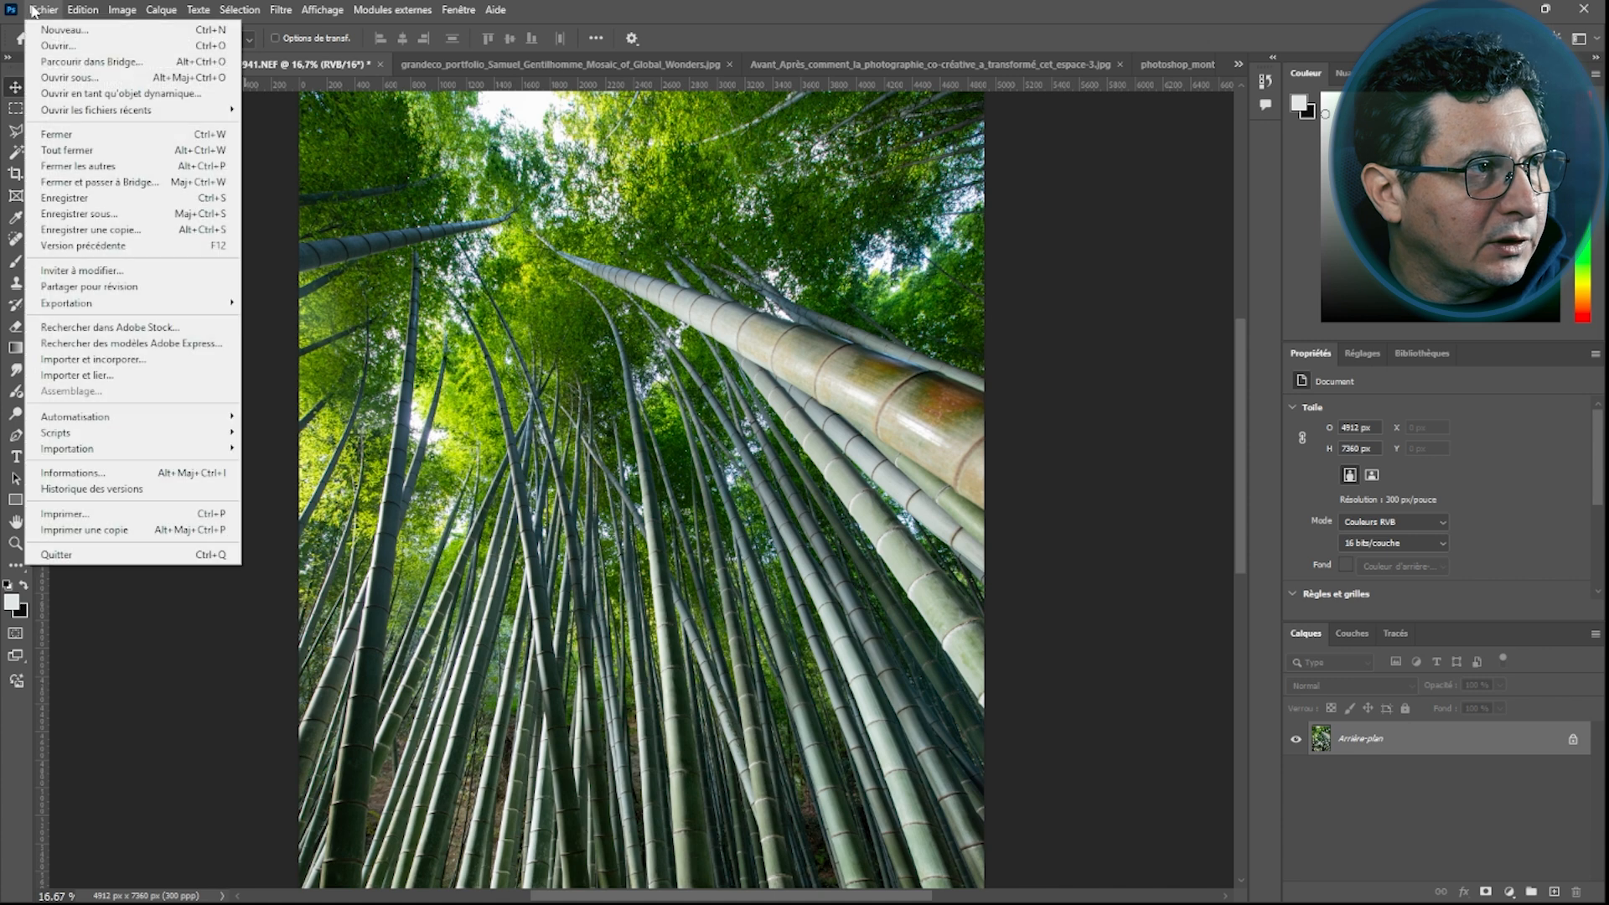
mouse_move(75, 436)
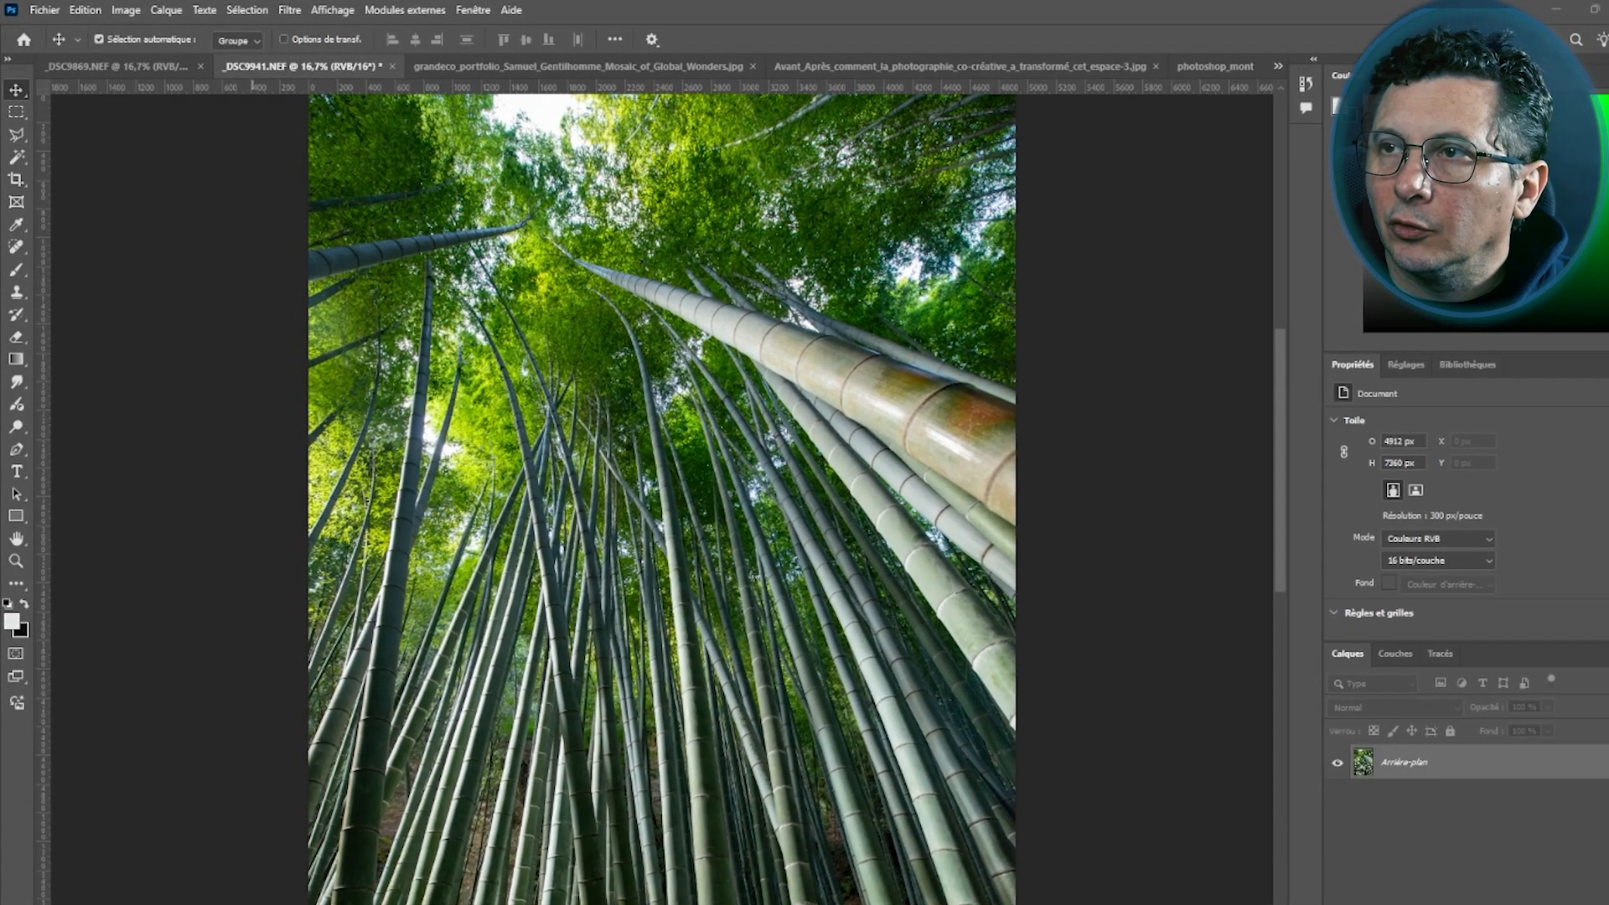
click(841, 466)
click(1004, 382)
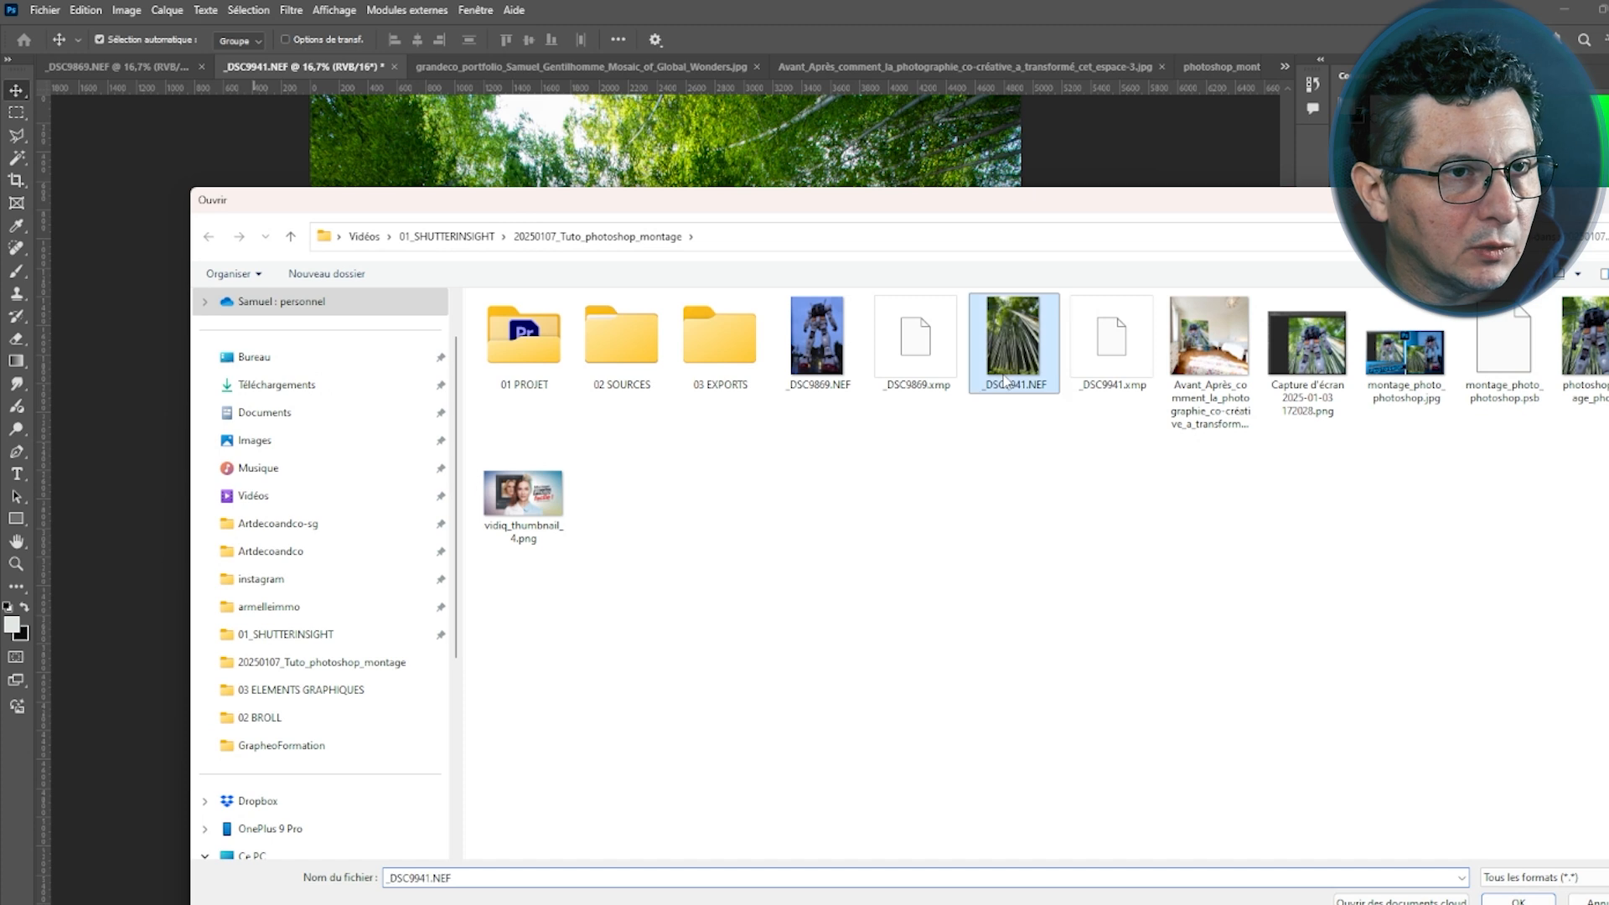
ctrl+click(822, 387)
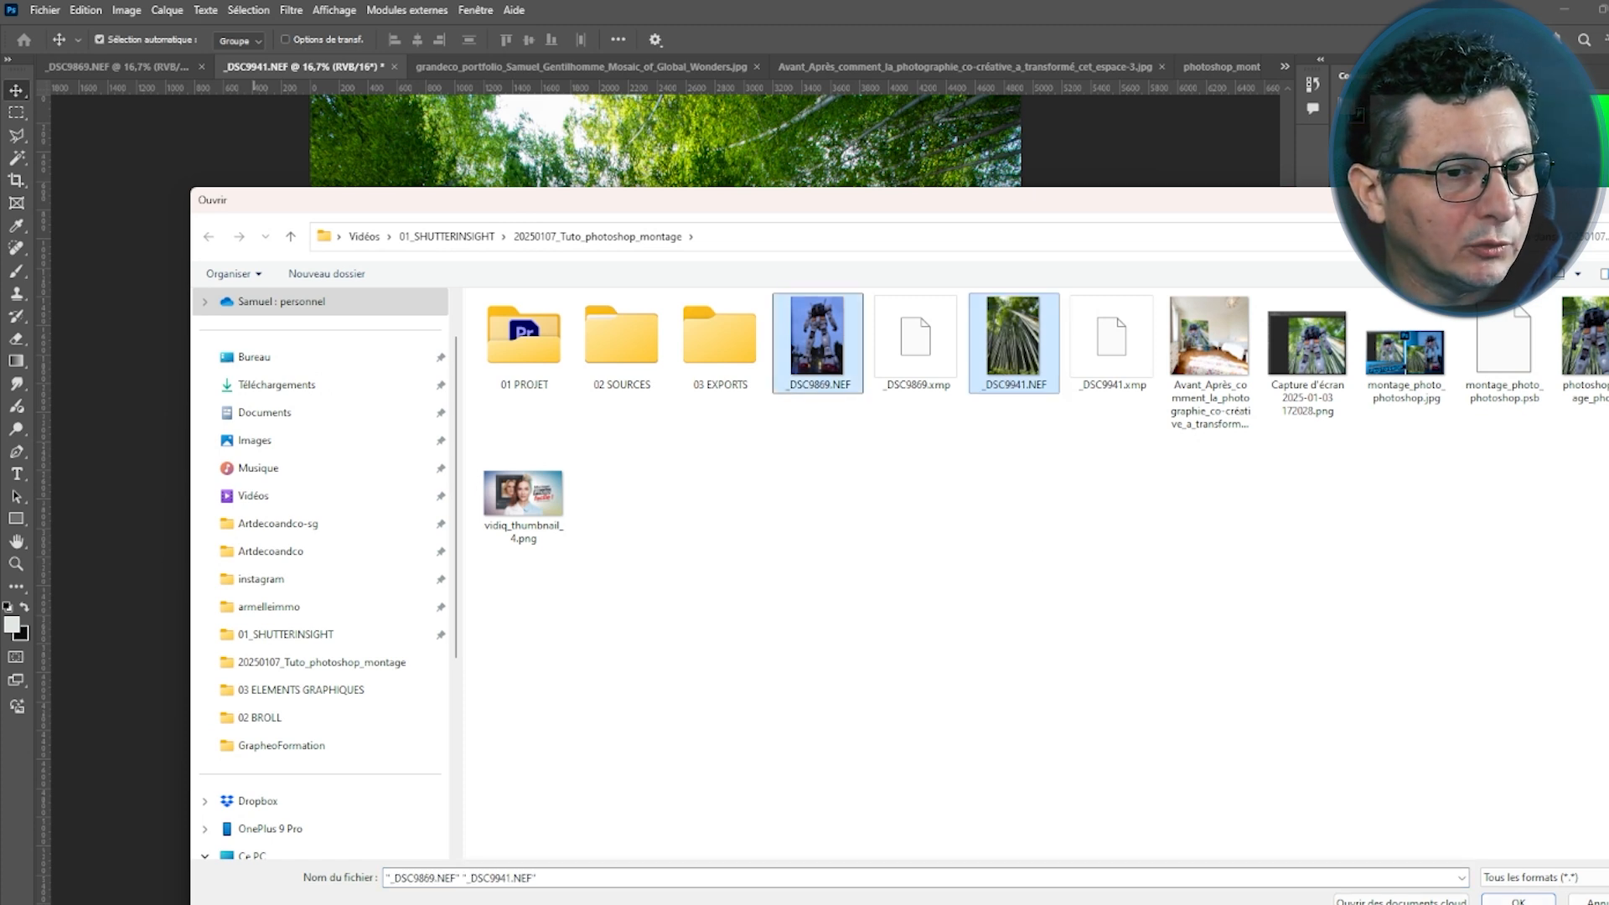
click(1519, 901)
click(1031, 381)
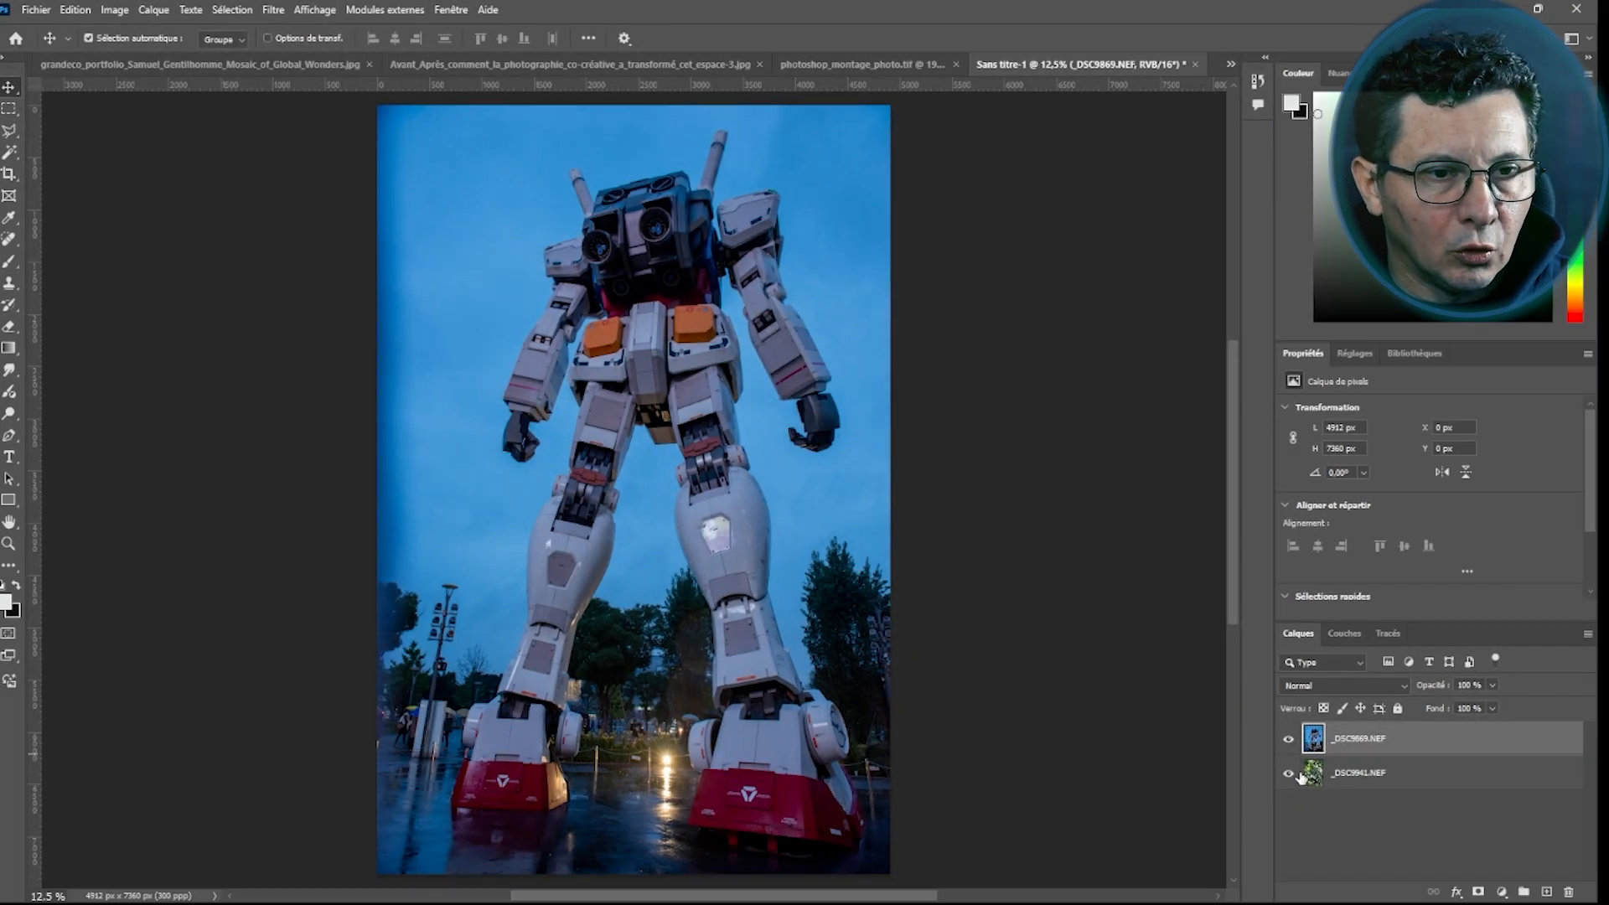
click(1344, 768)
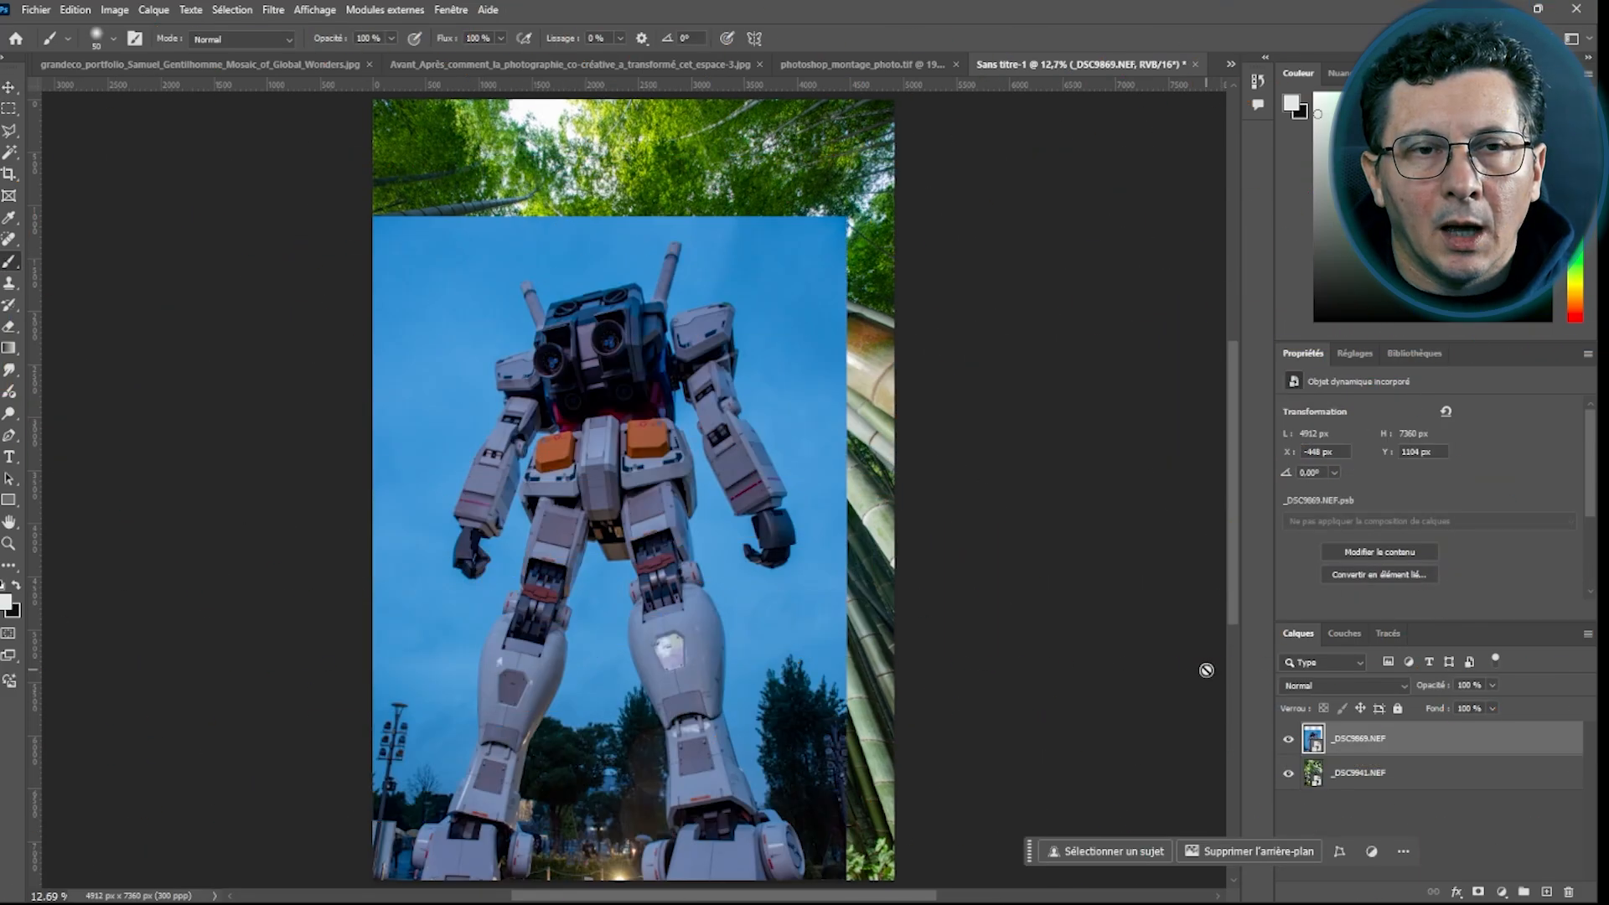
click(36, 9)
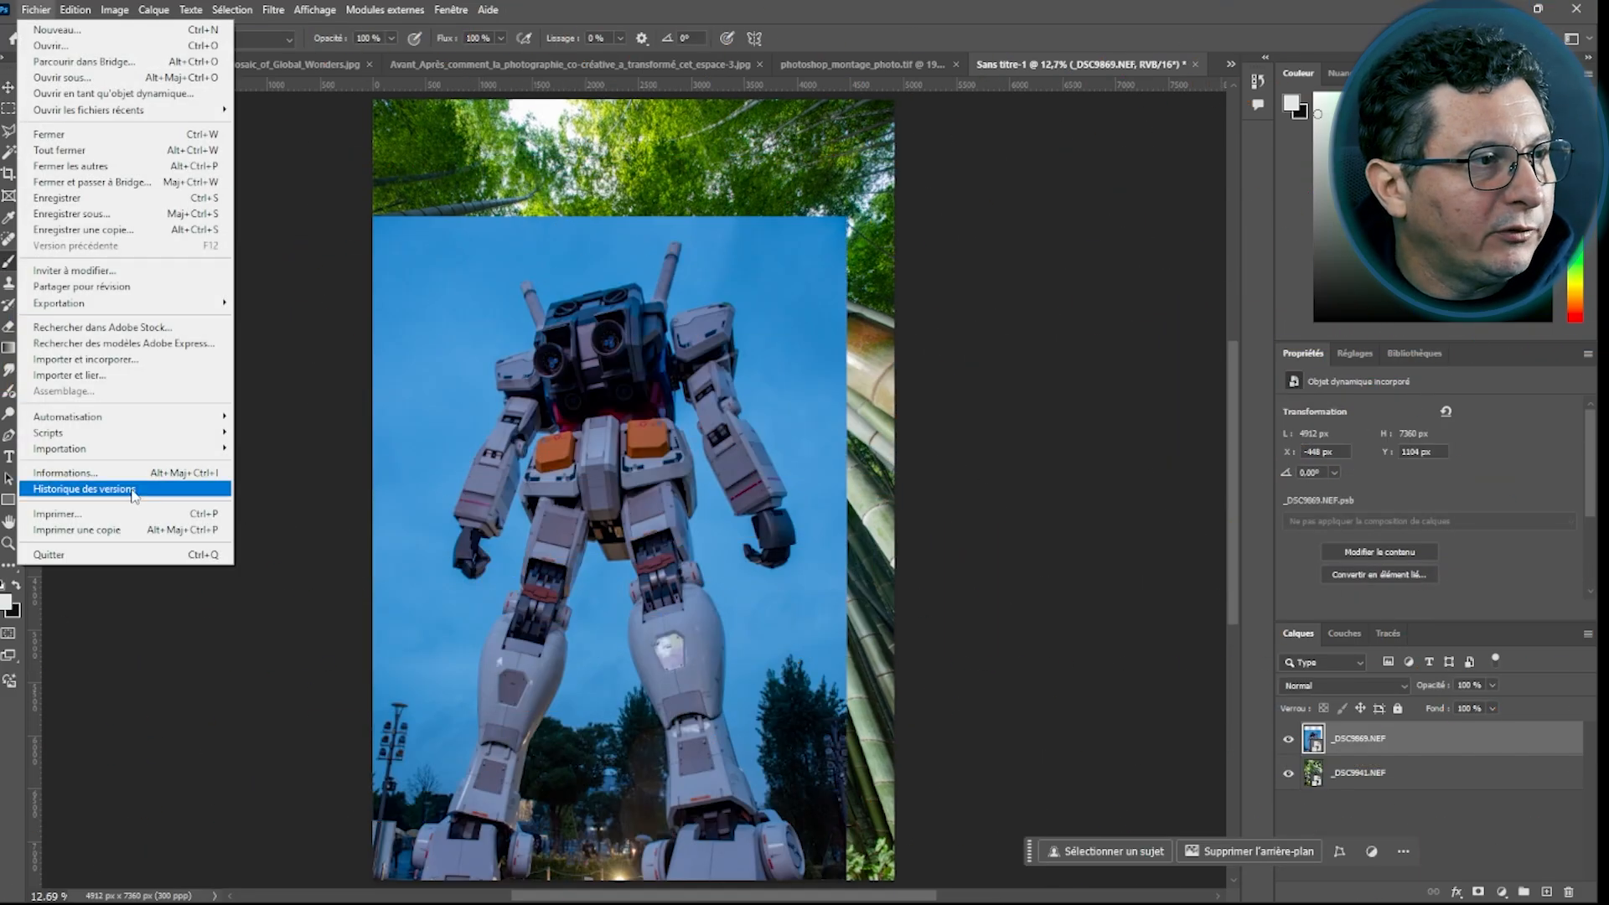
mouse_move(120, 440)
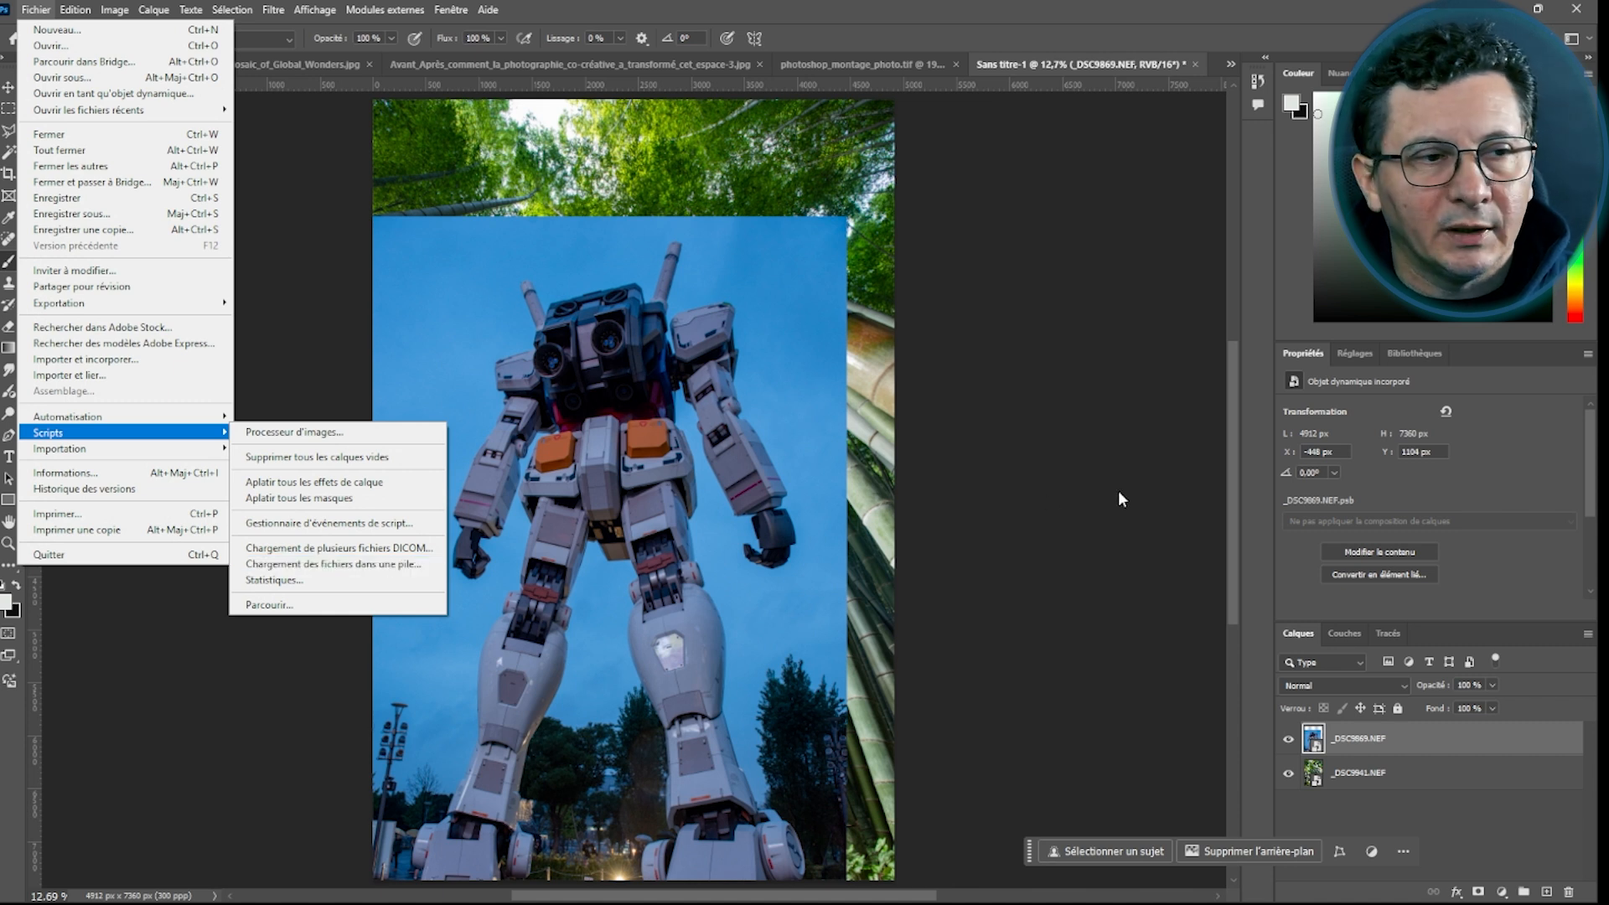
click(1063, 483)
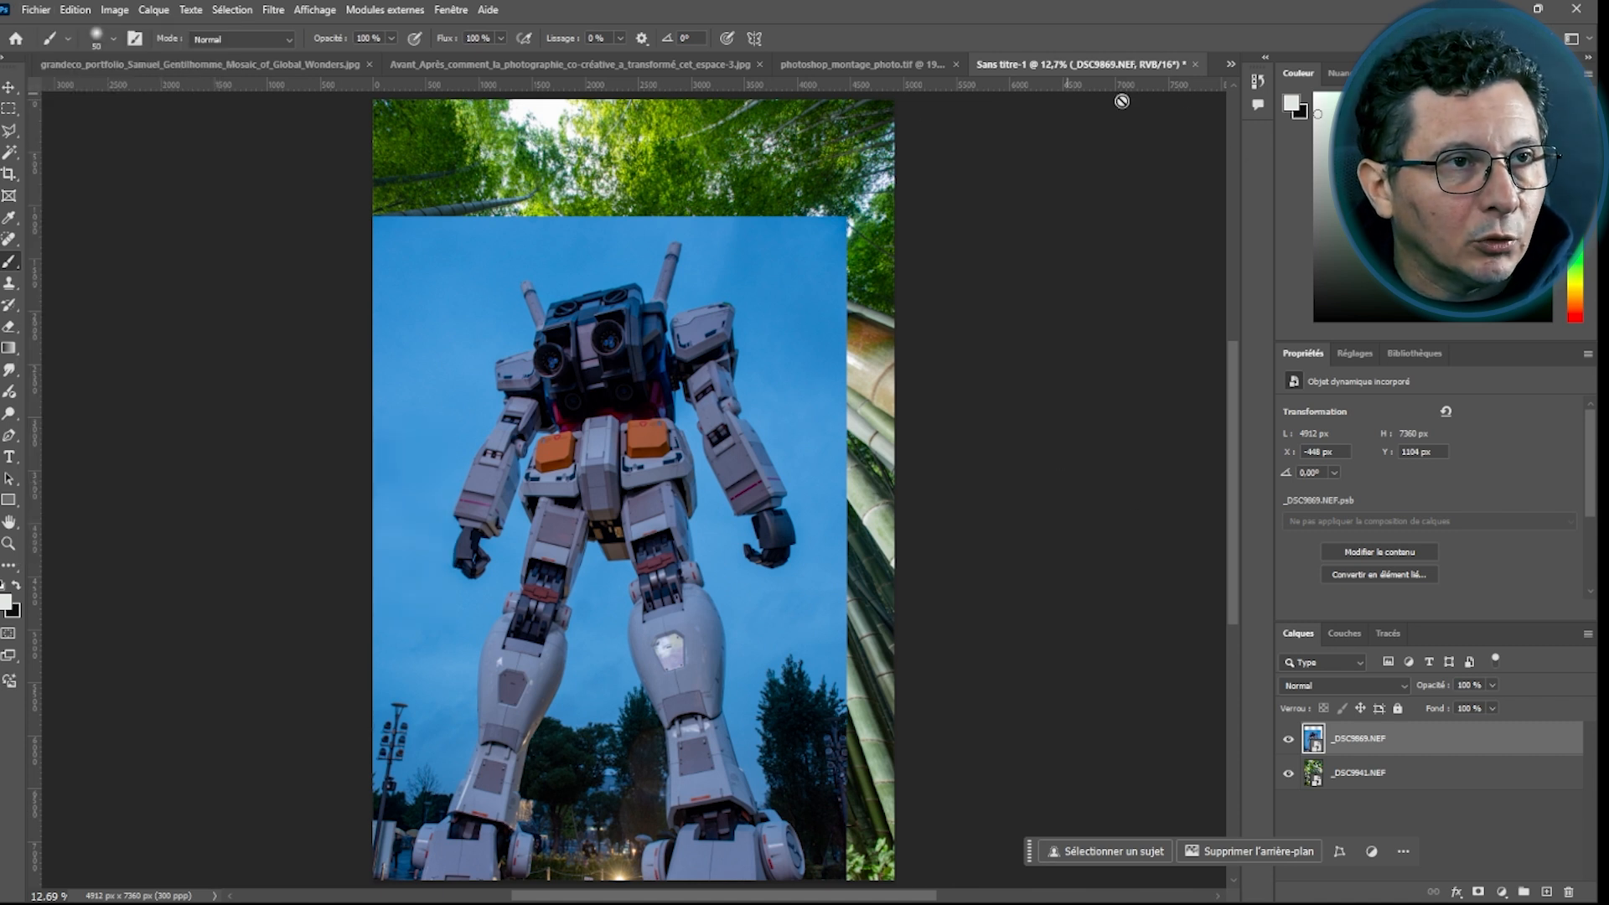
Switch to the grandeco portfolio mosaic document and fit it to the screen
click(1228, 64)
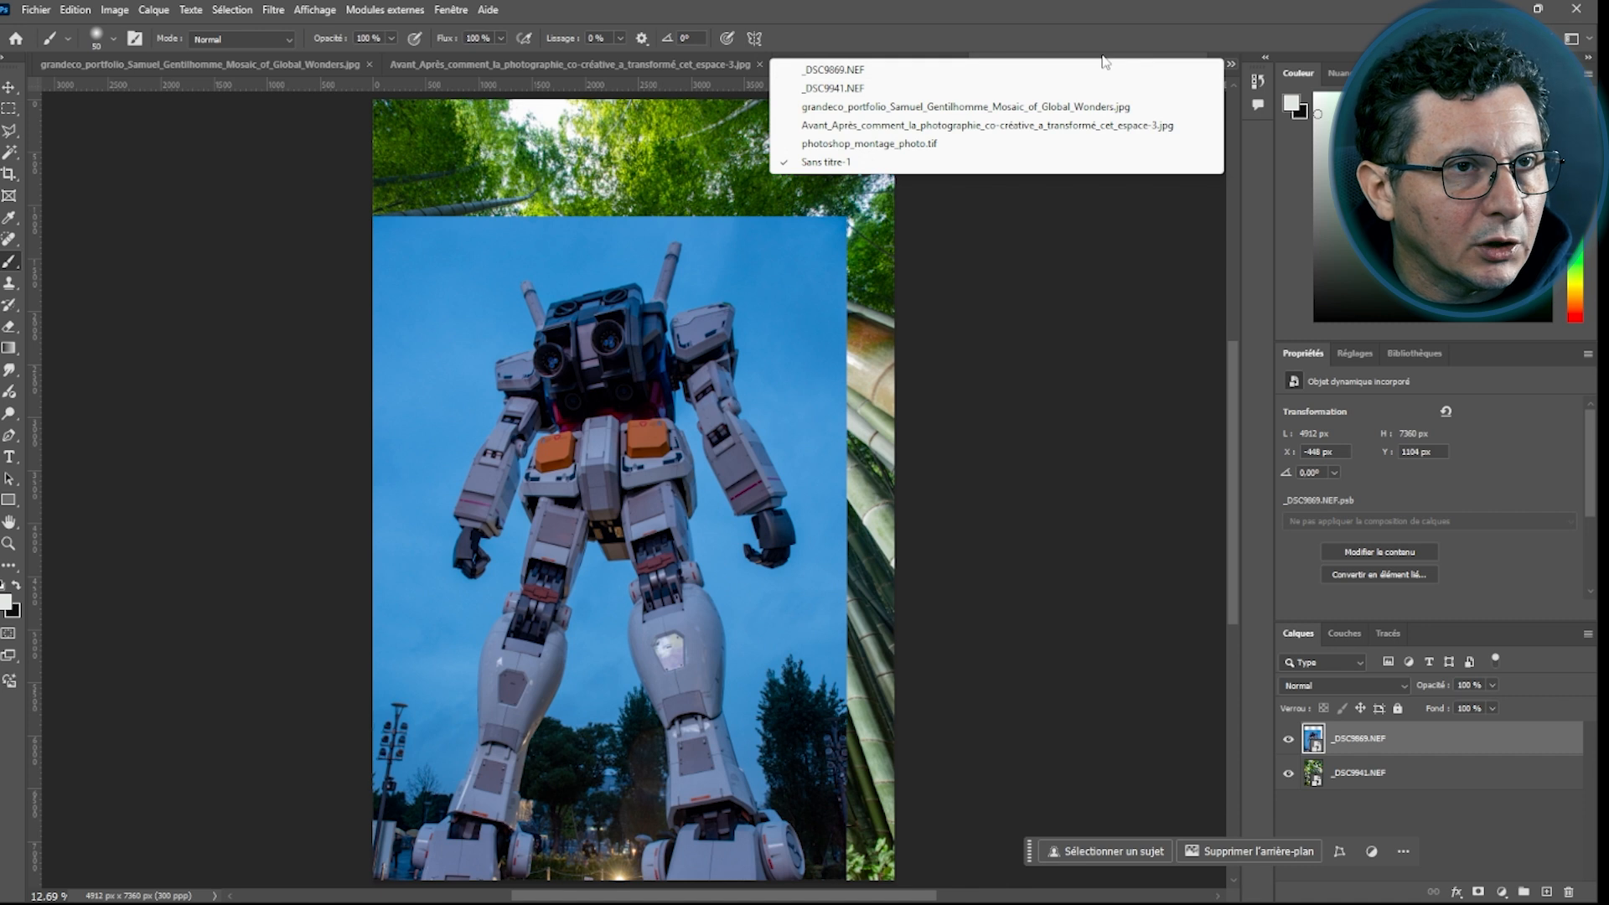
click(983, 109)
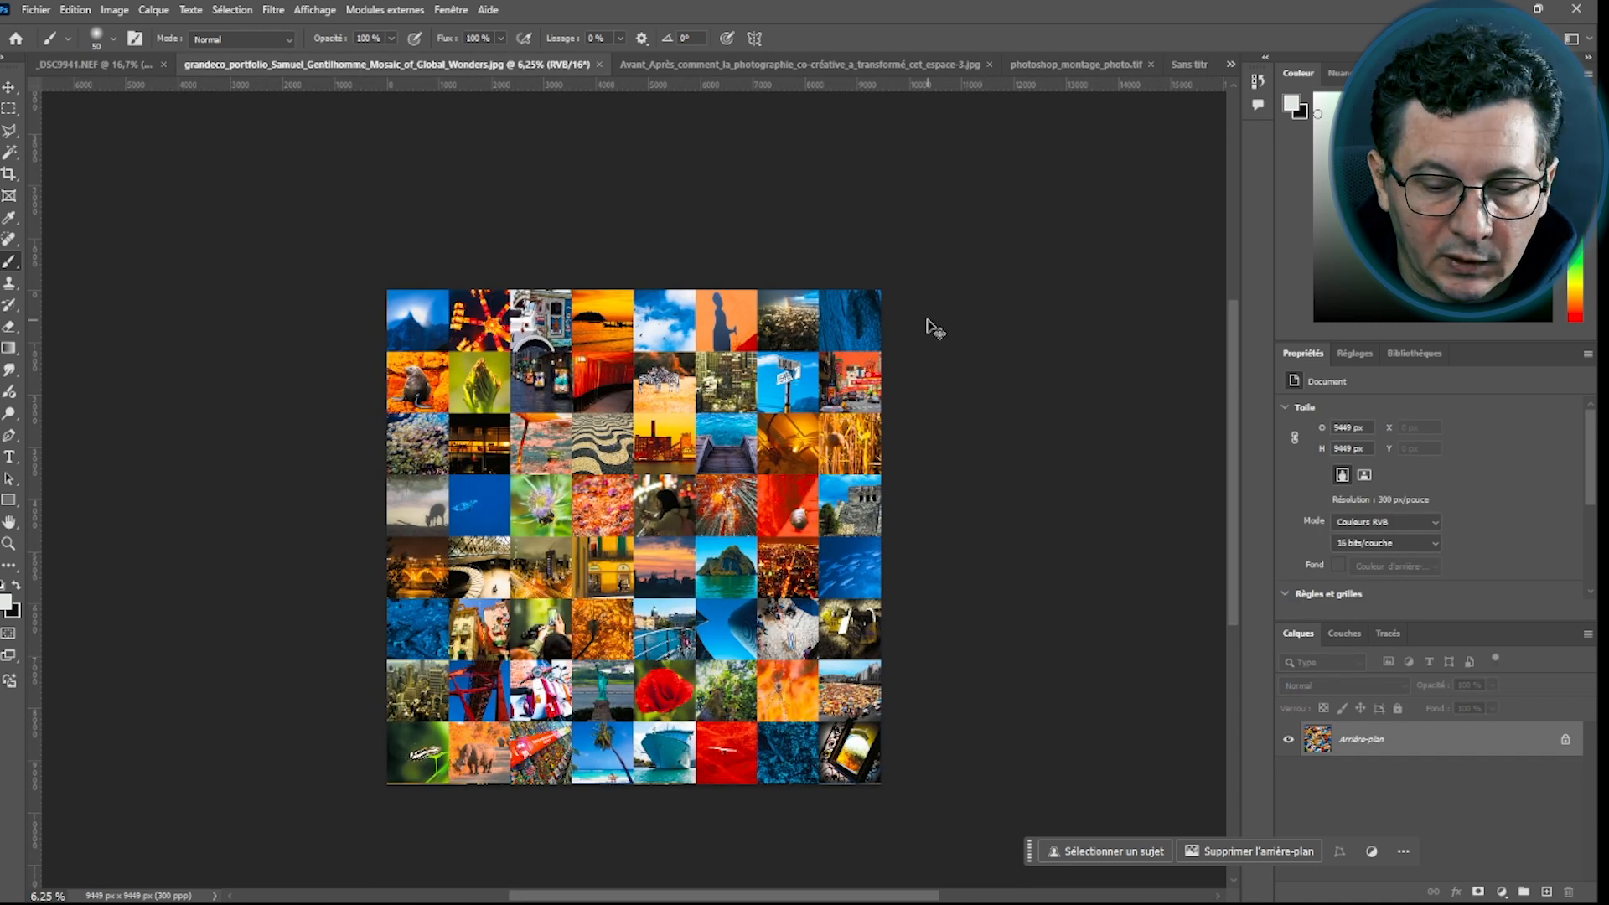
key(ctrl+0)
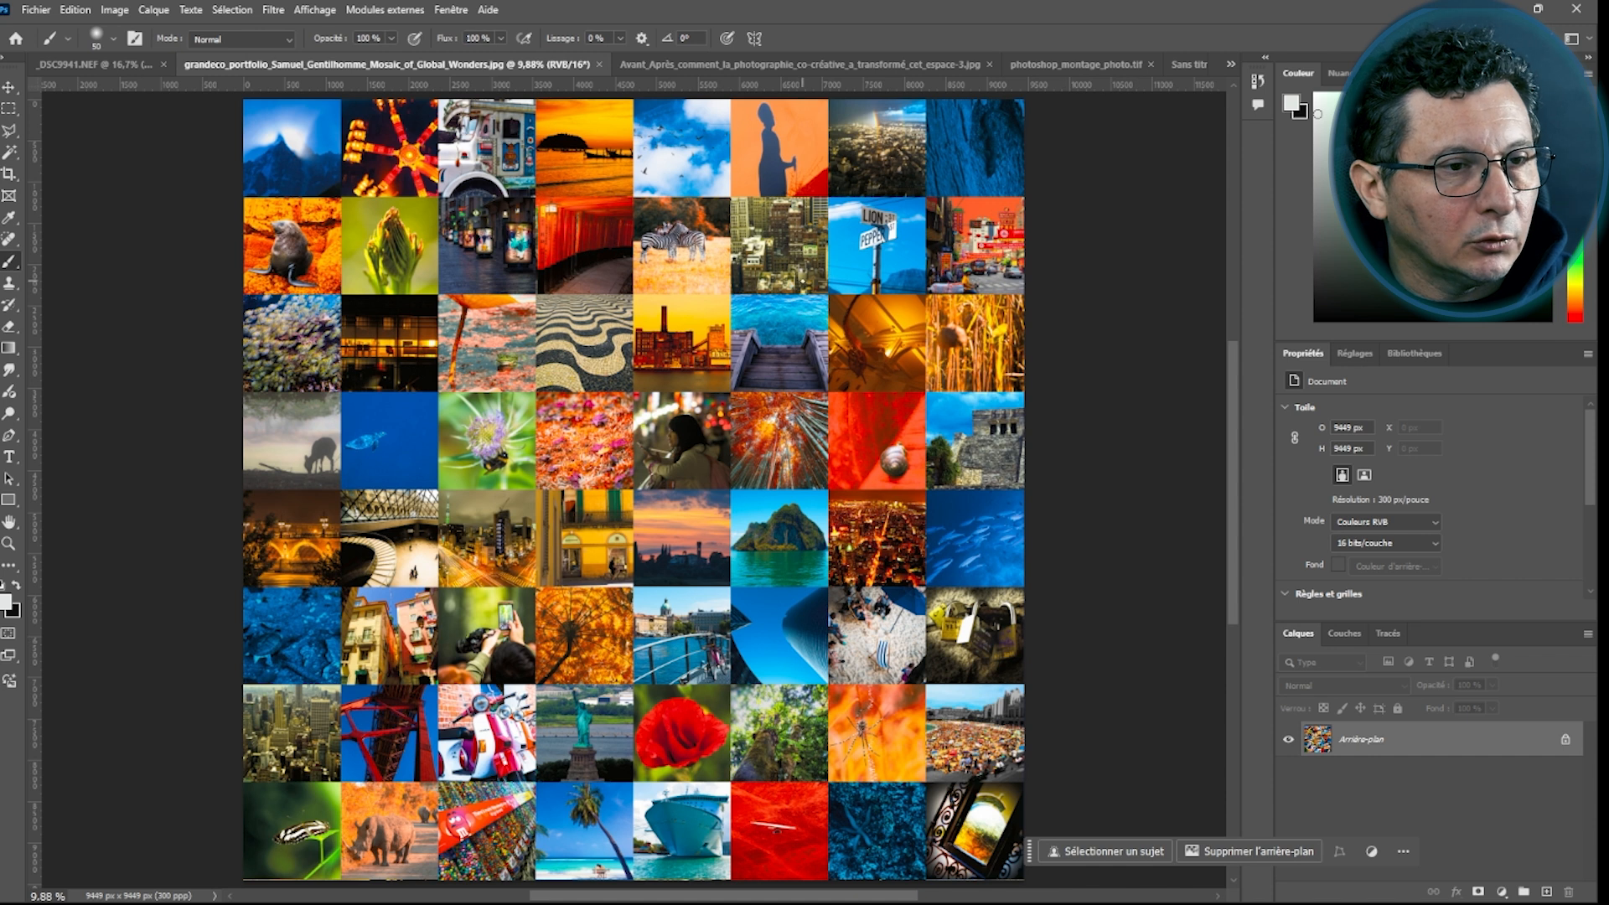
Open the Load Files into Stack script and set its source to Fichiers
click(36, 12)
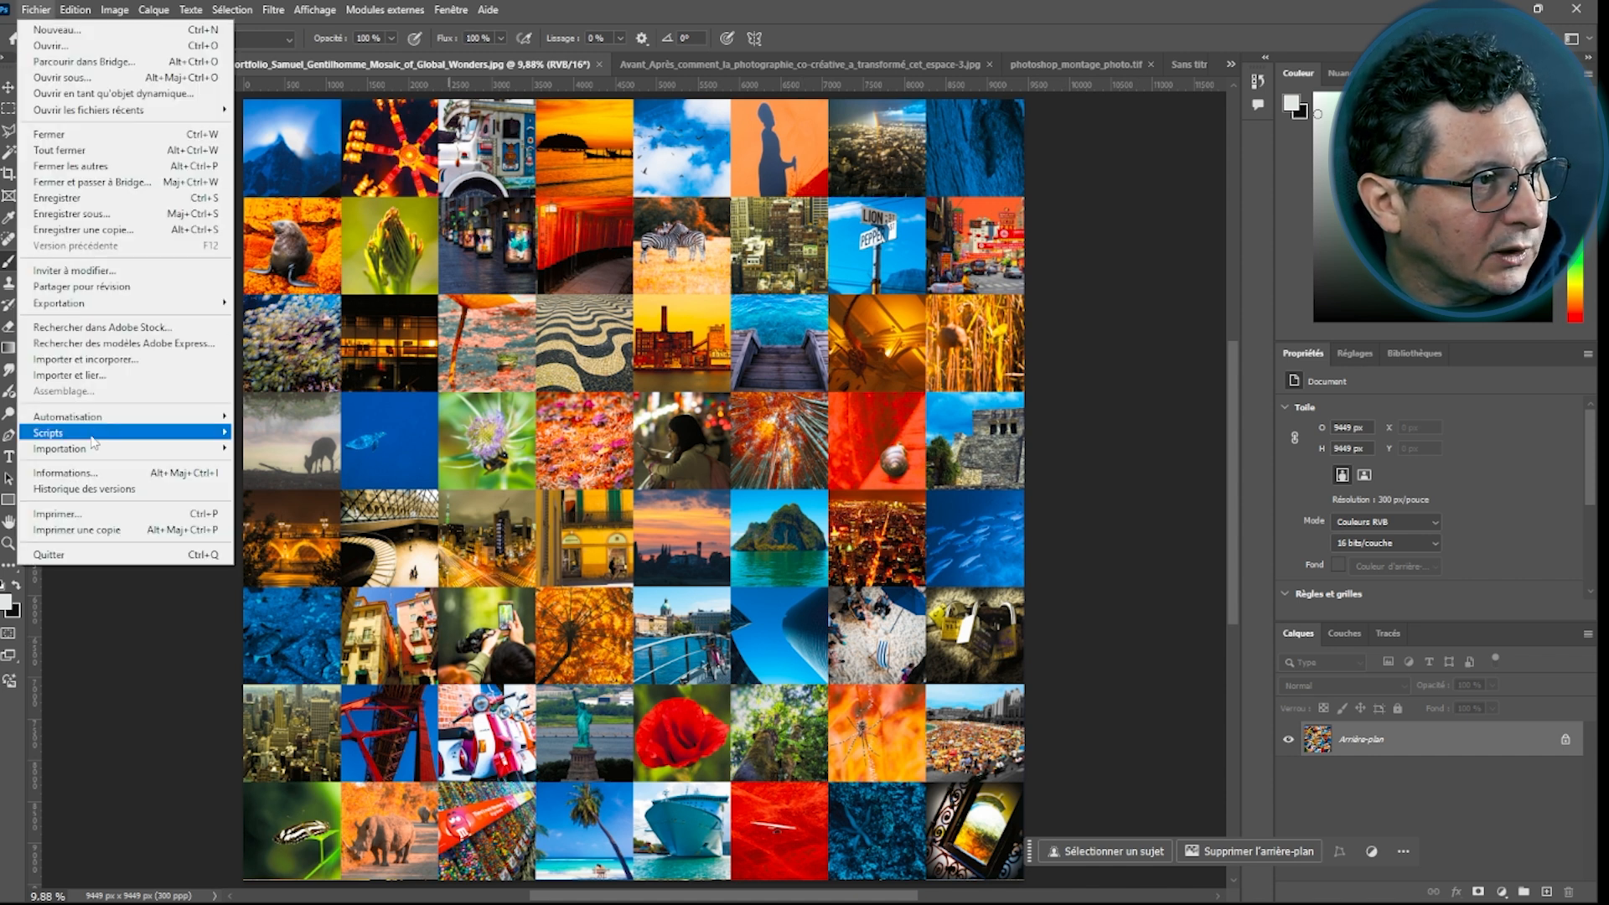
mouse_move(94, 433)
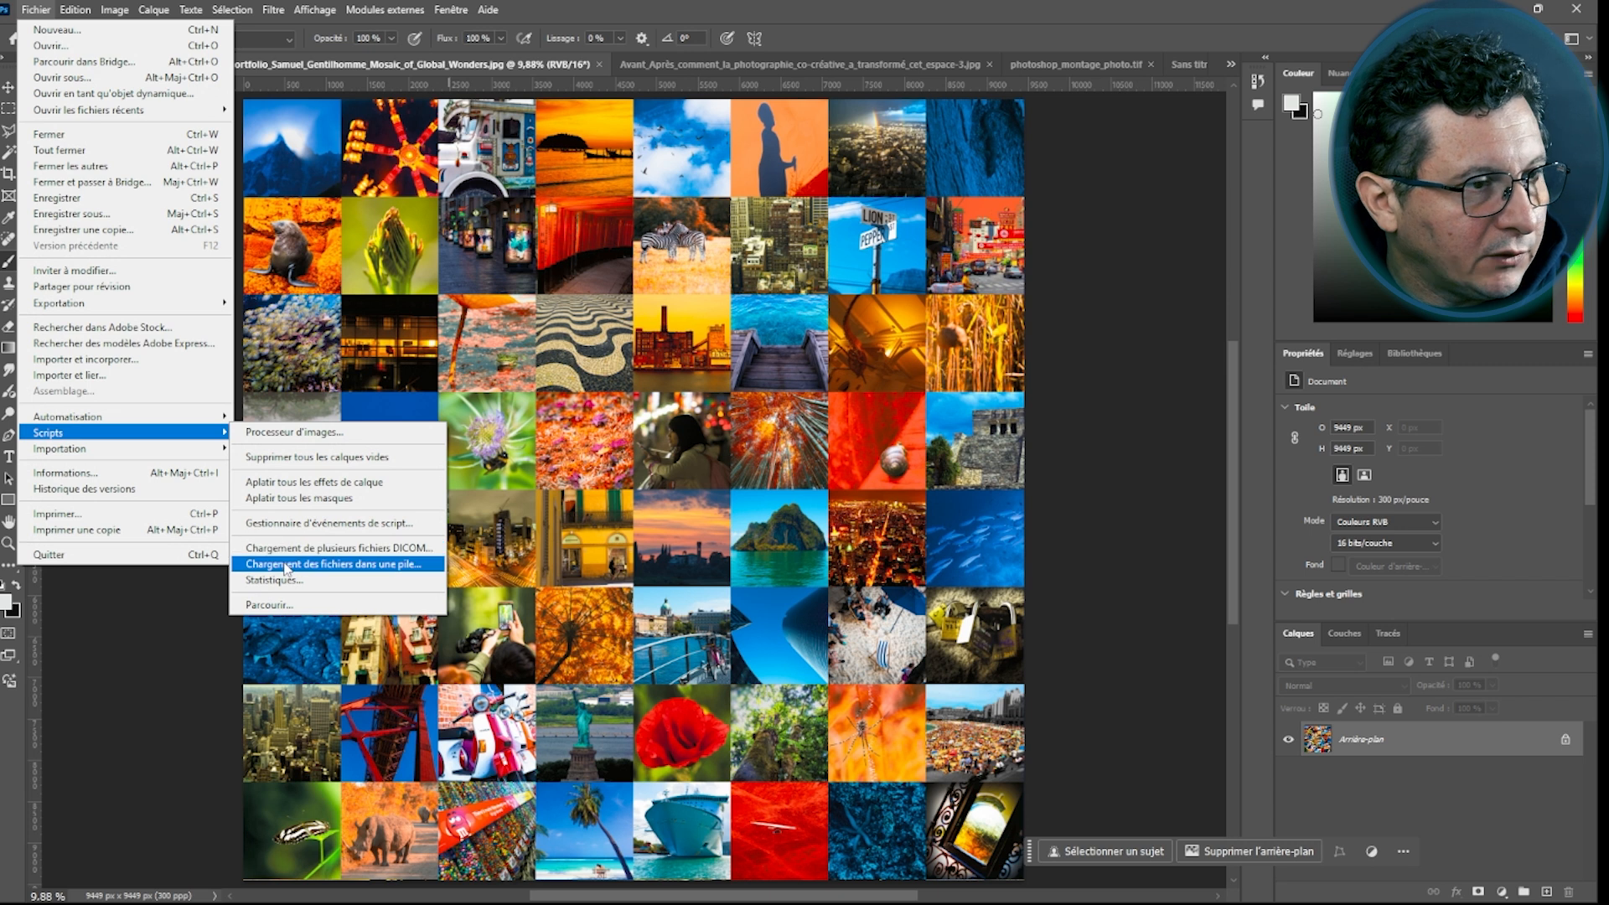
click(327, 564)
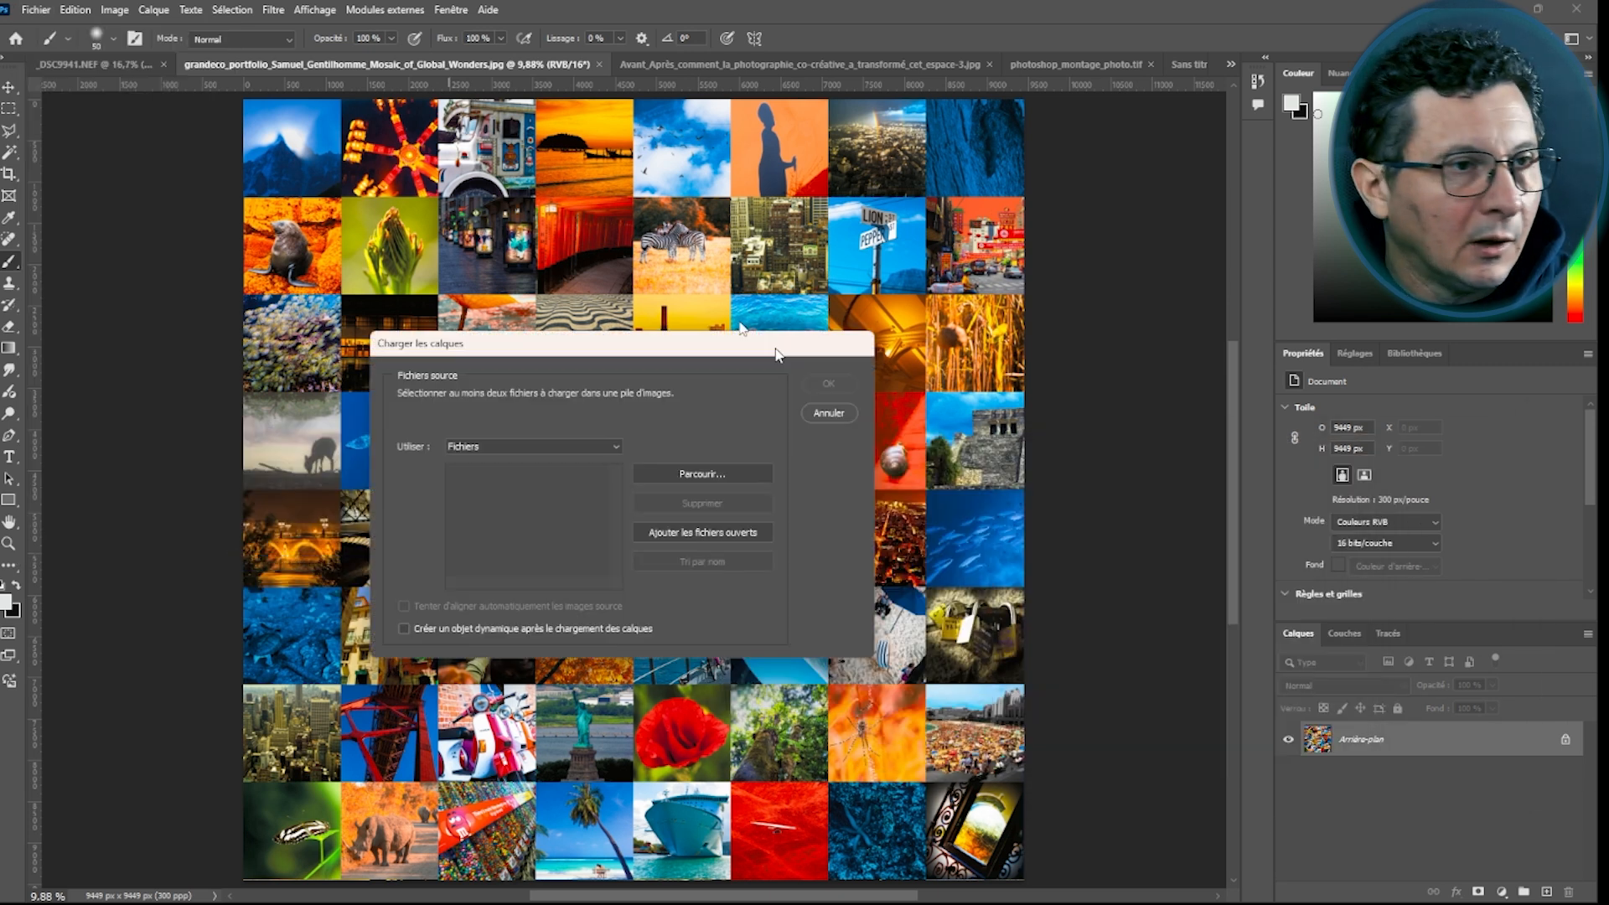
click(388, 365)
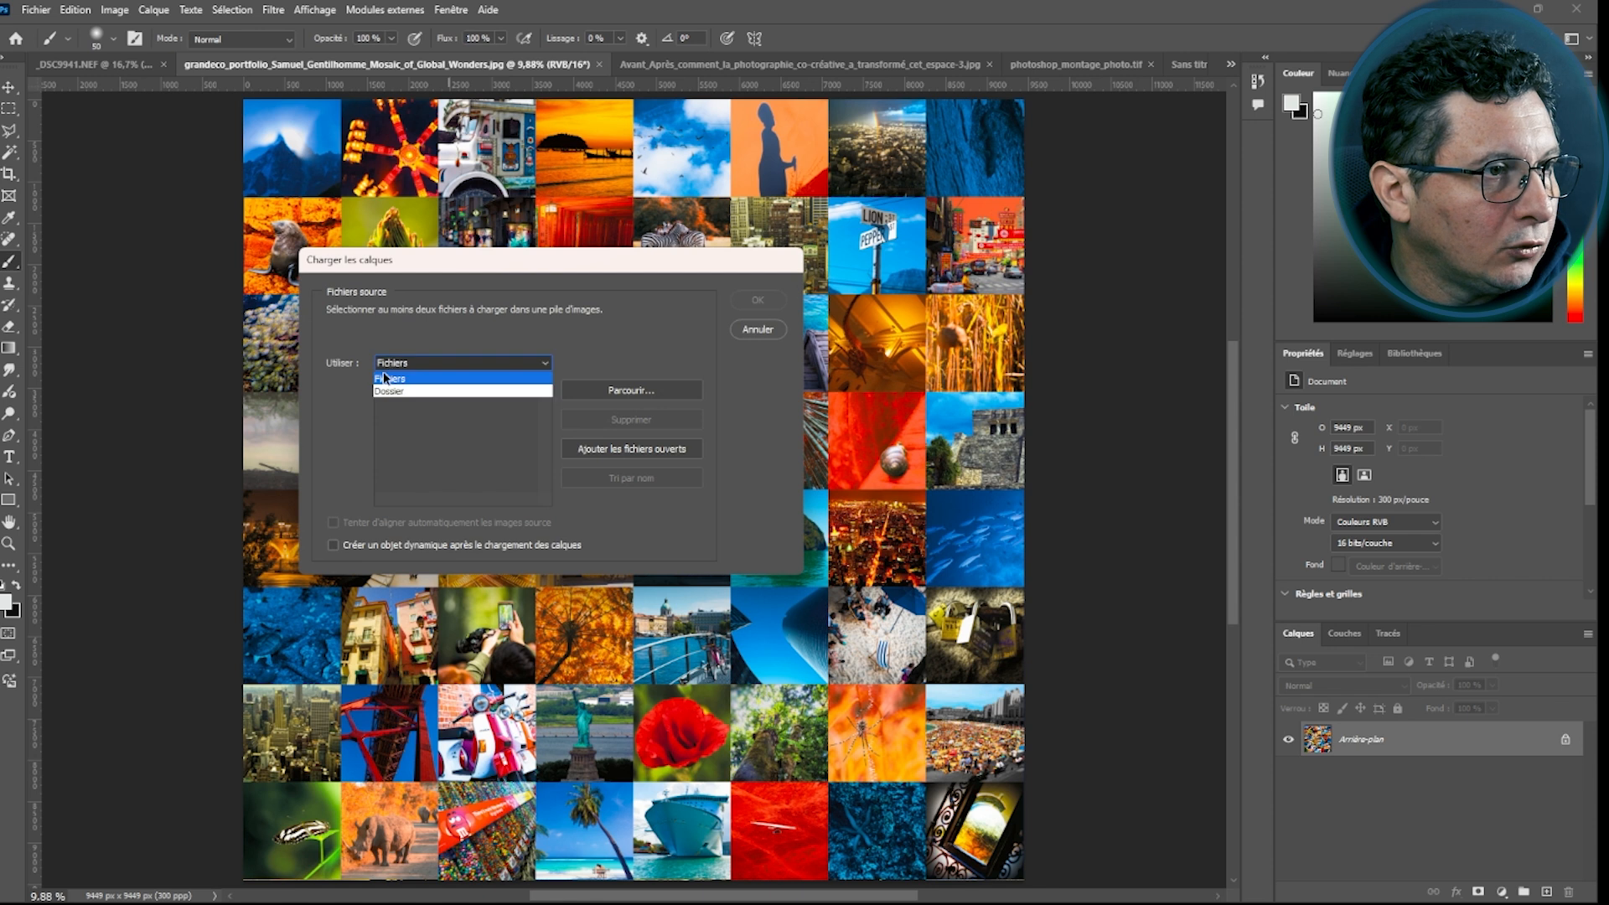
click(395, 388)
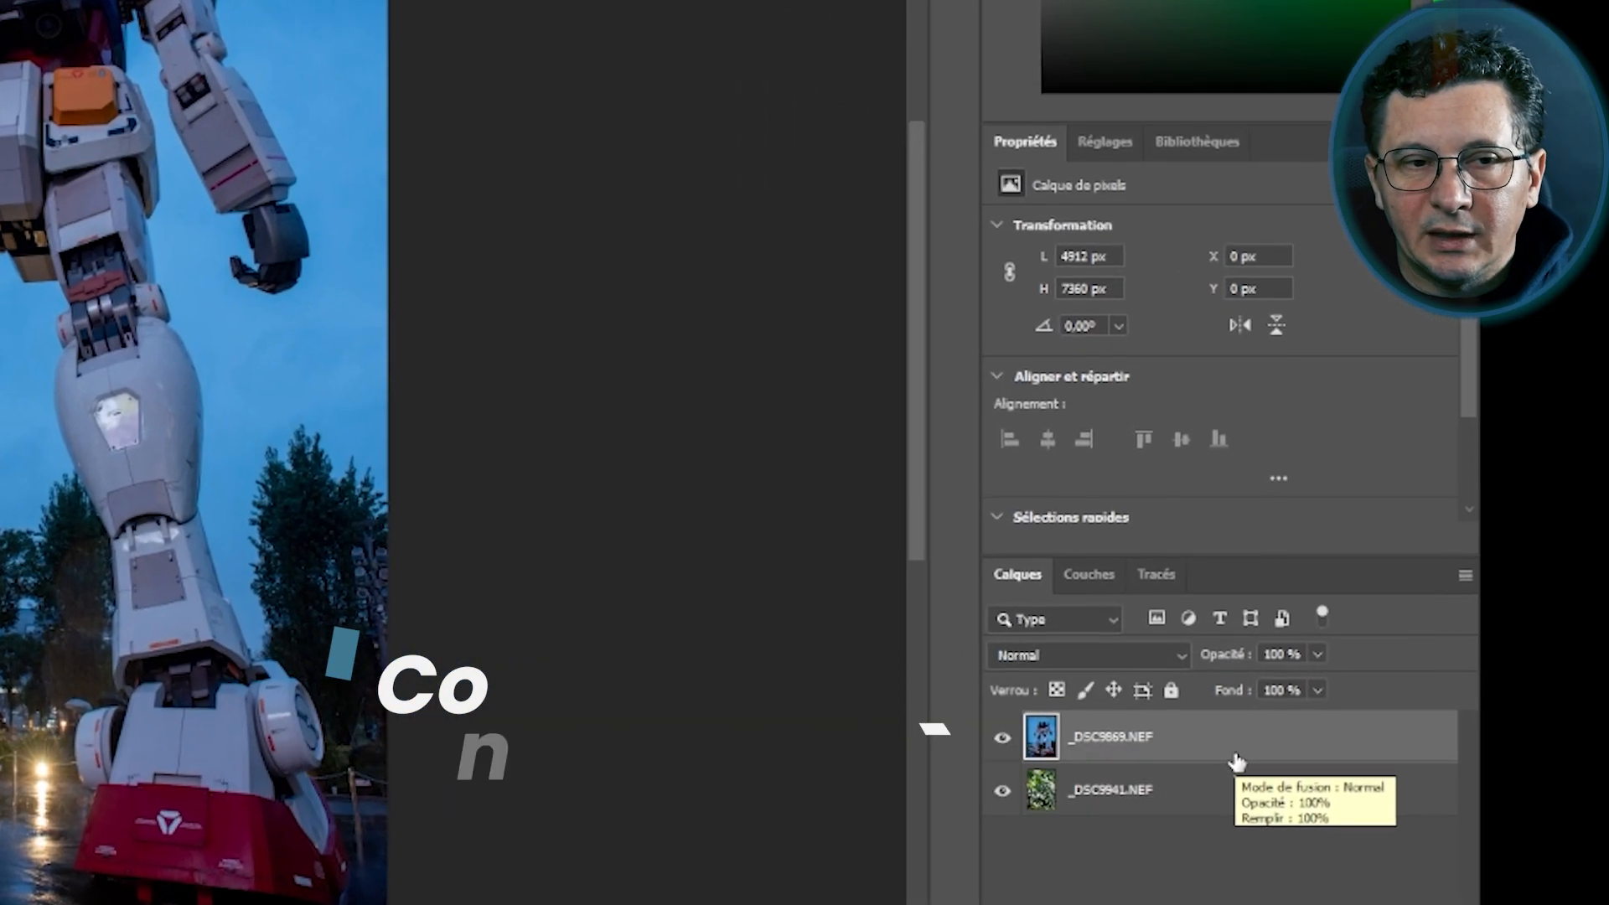
Convert both the robot and bamboo photo layers into smart objects
right_click(1212, 756)
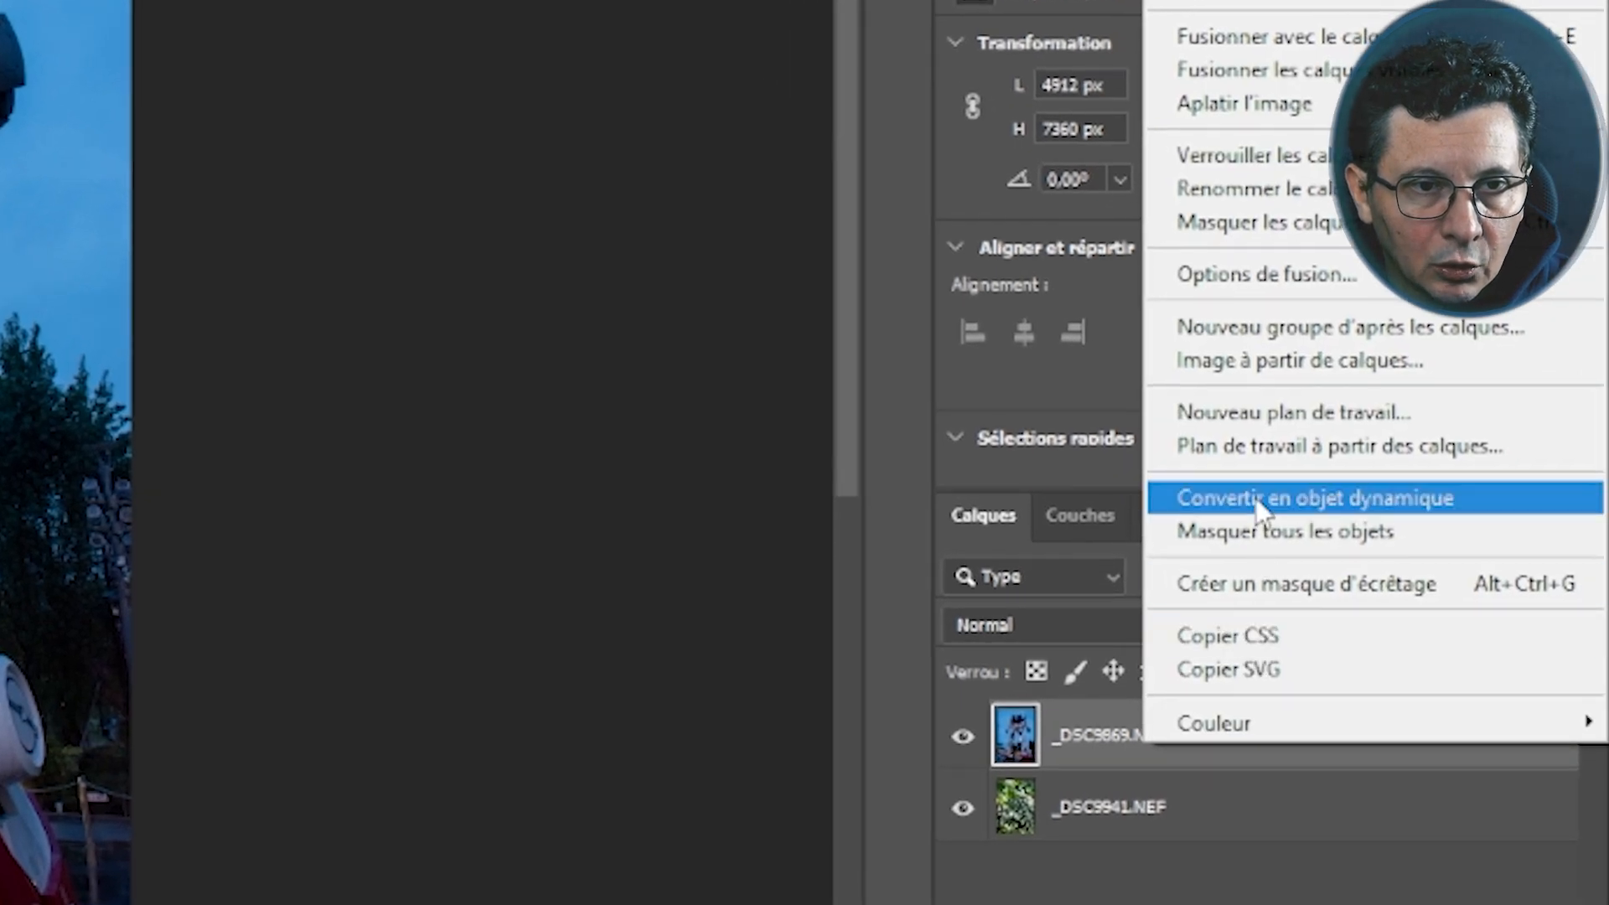
click(1259, 503)
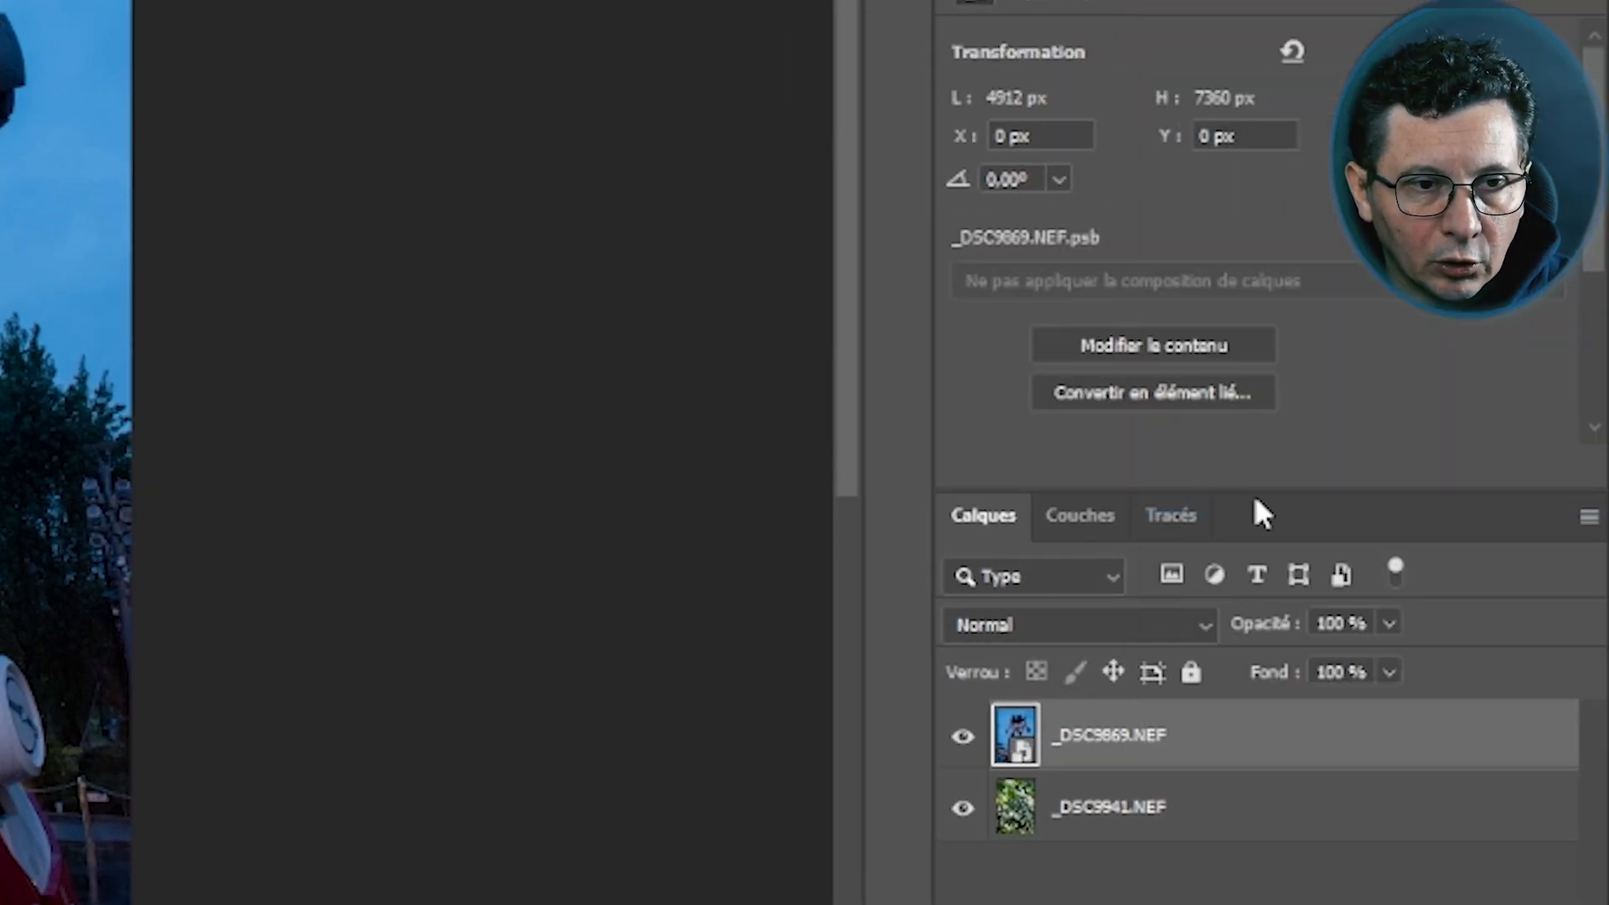
click(1271, 811)
right_click(1271, 812)
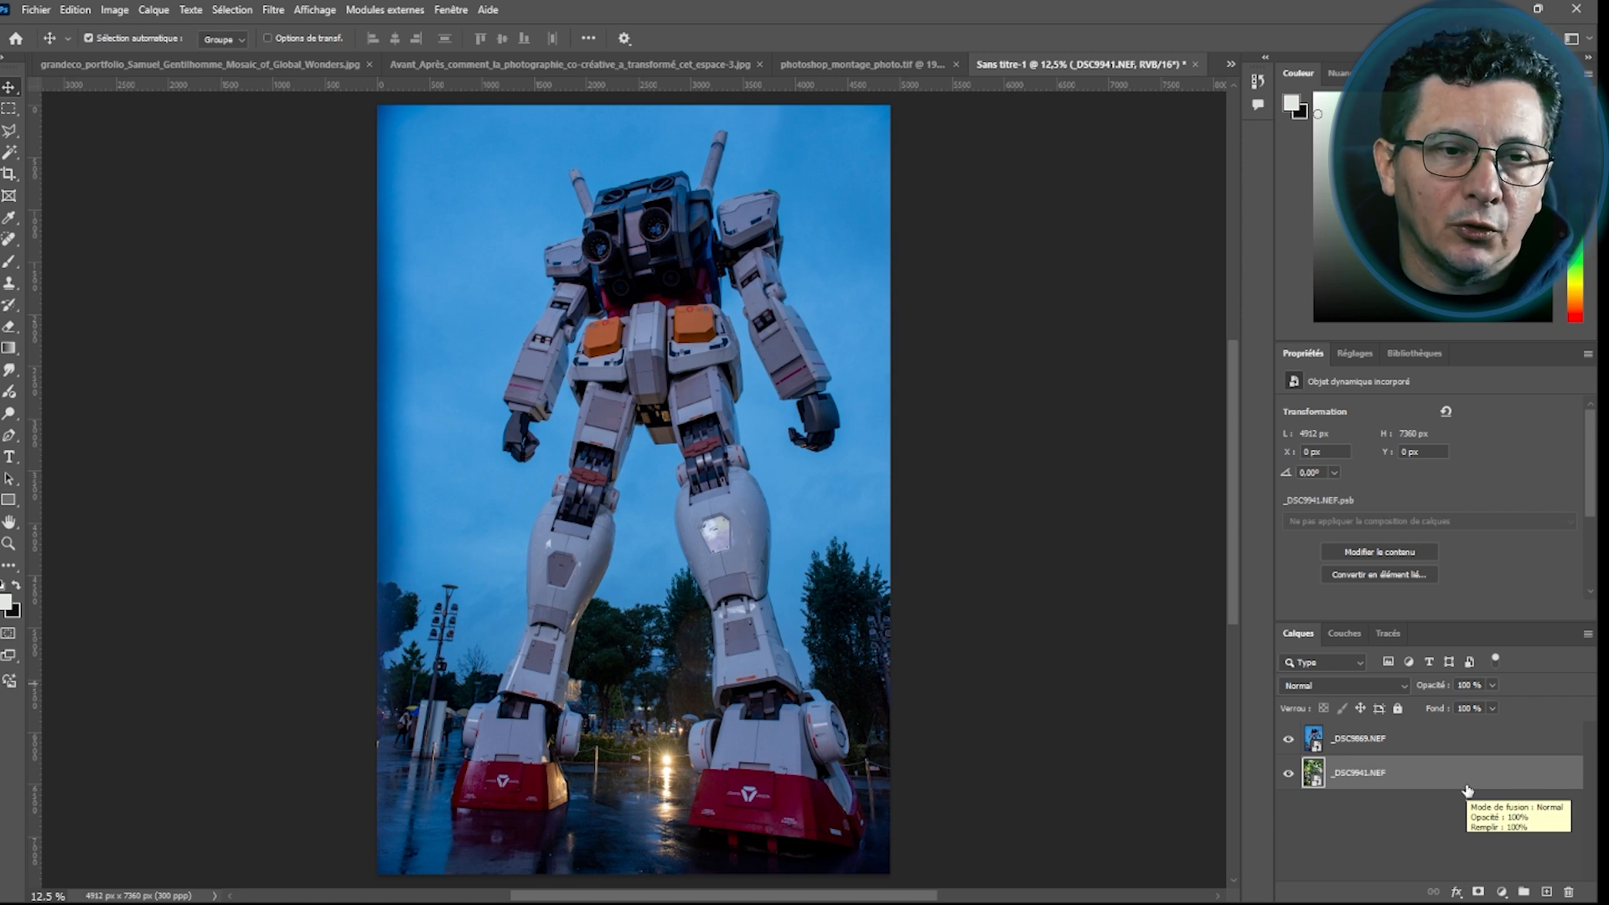
Apply Remove Background to the robot layer, then delete the generated mask
click(704, 199)
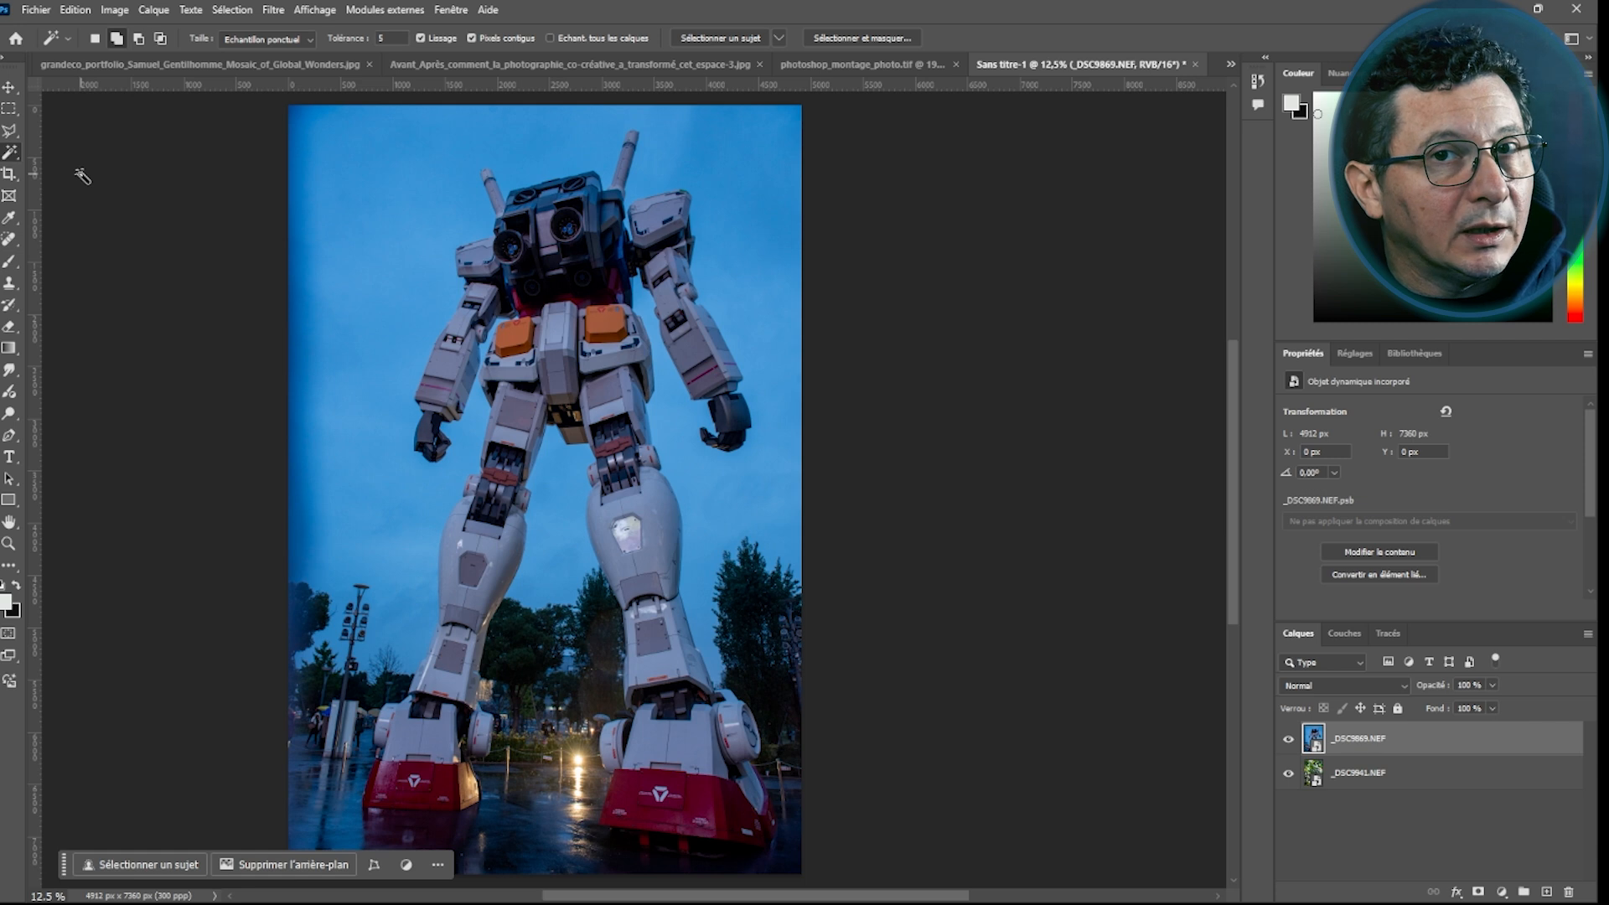
click(10, 132)
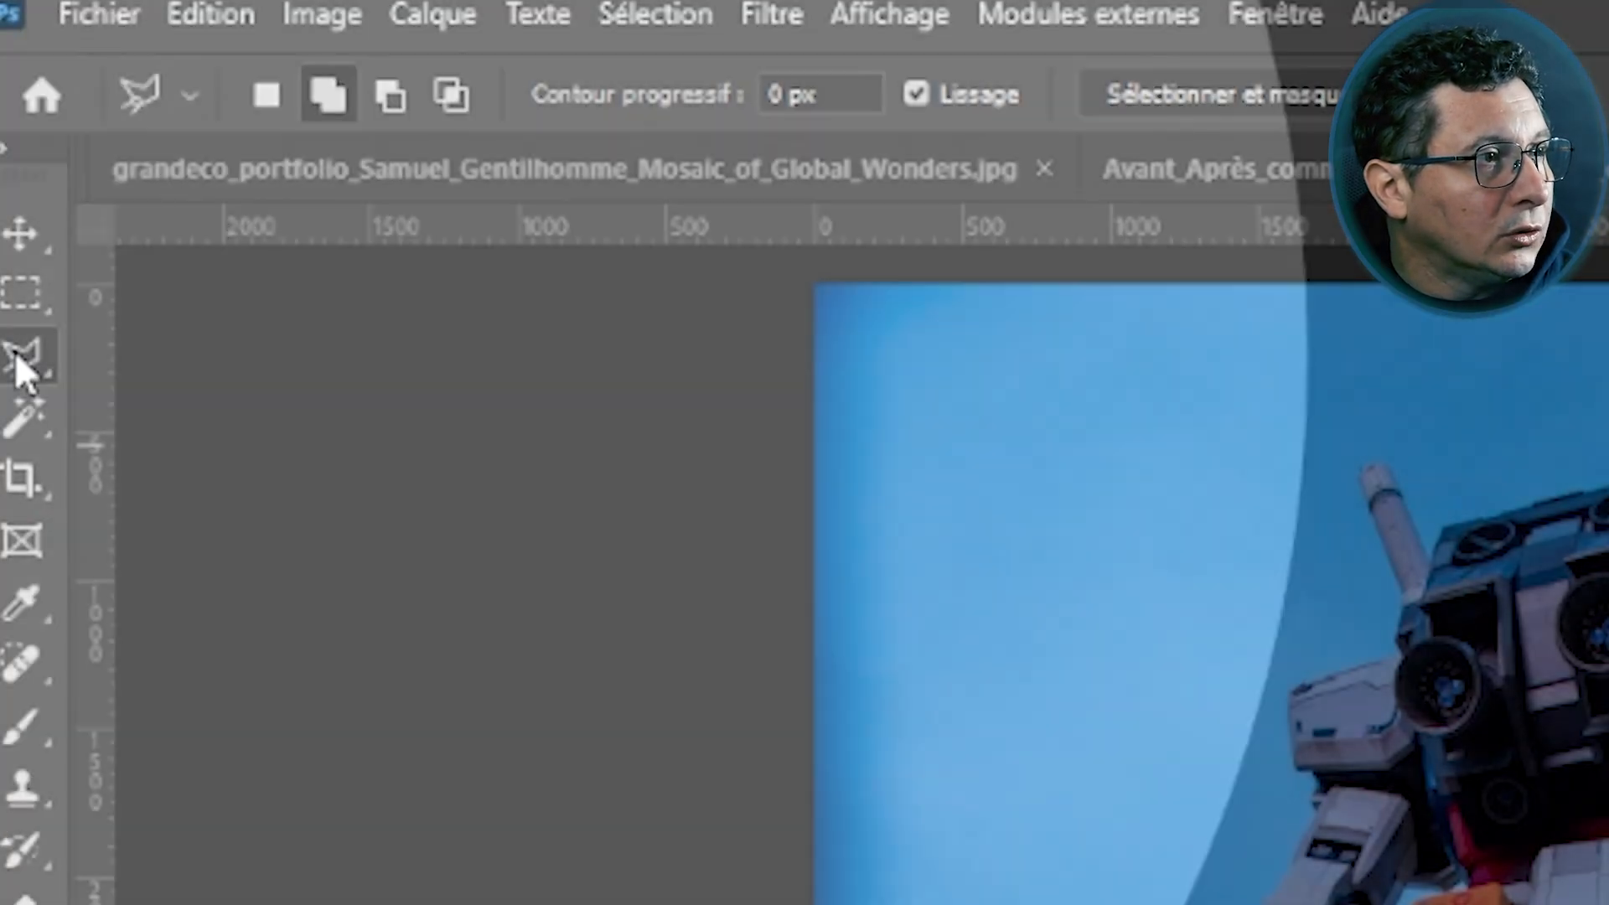
right_click(20, 357)
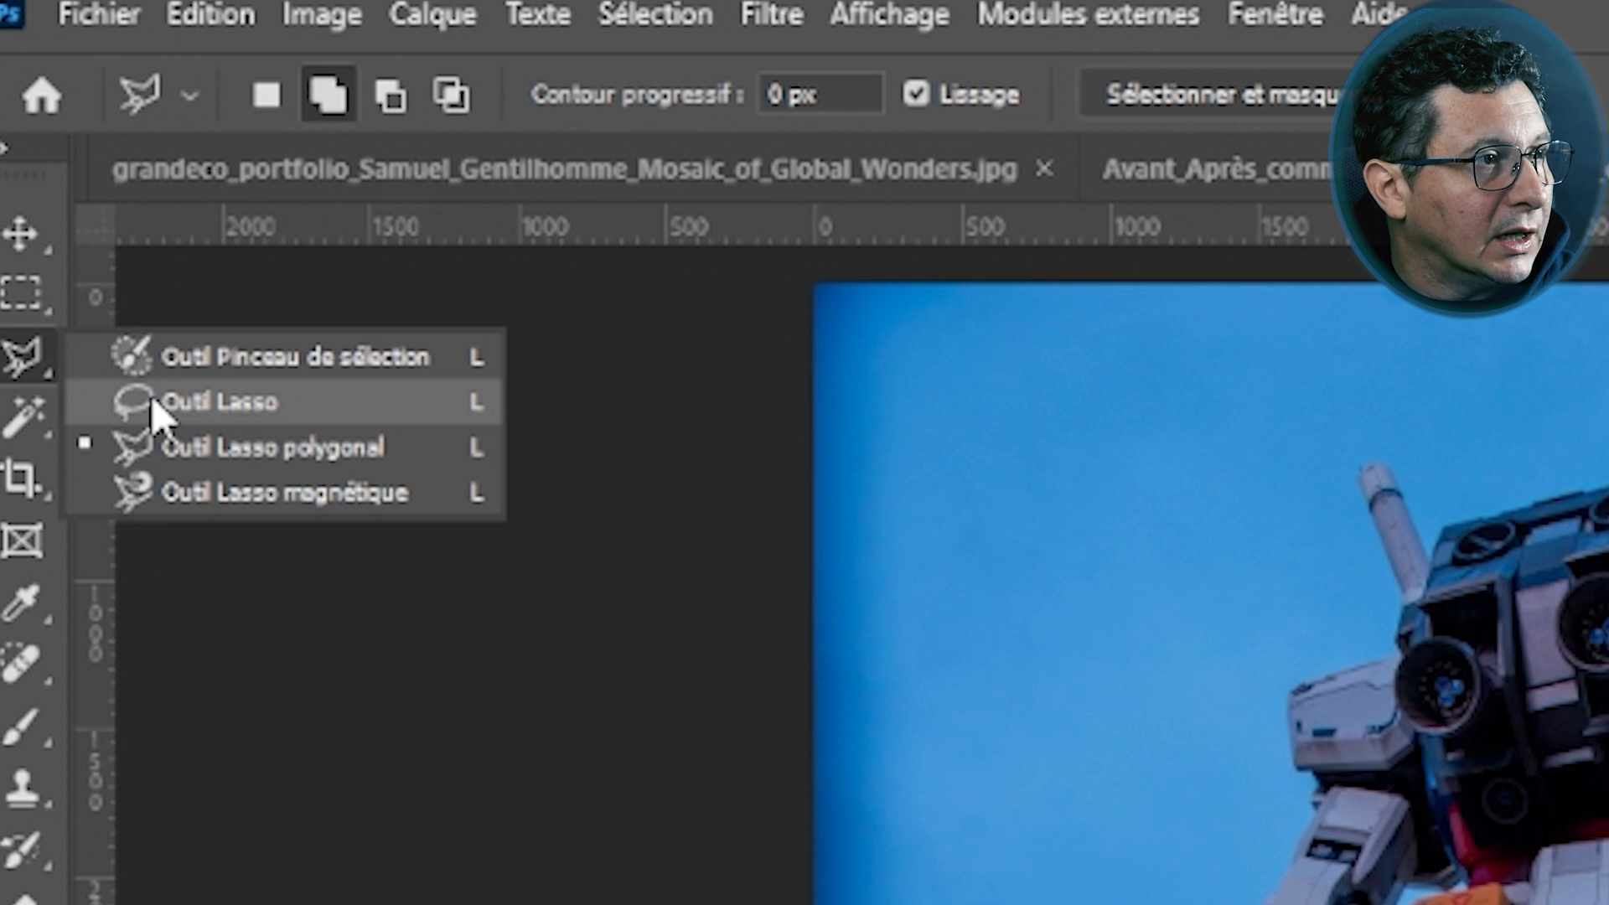
click(21, 419)
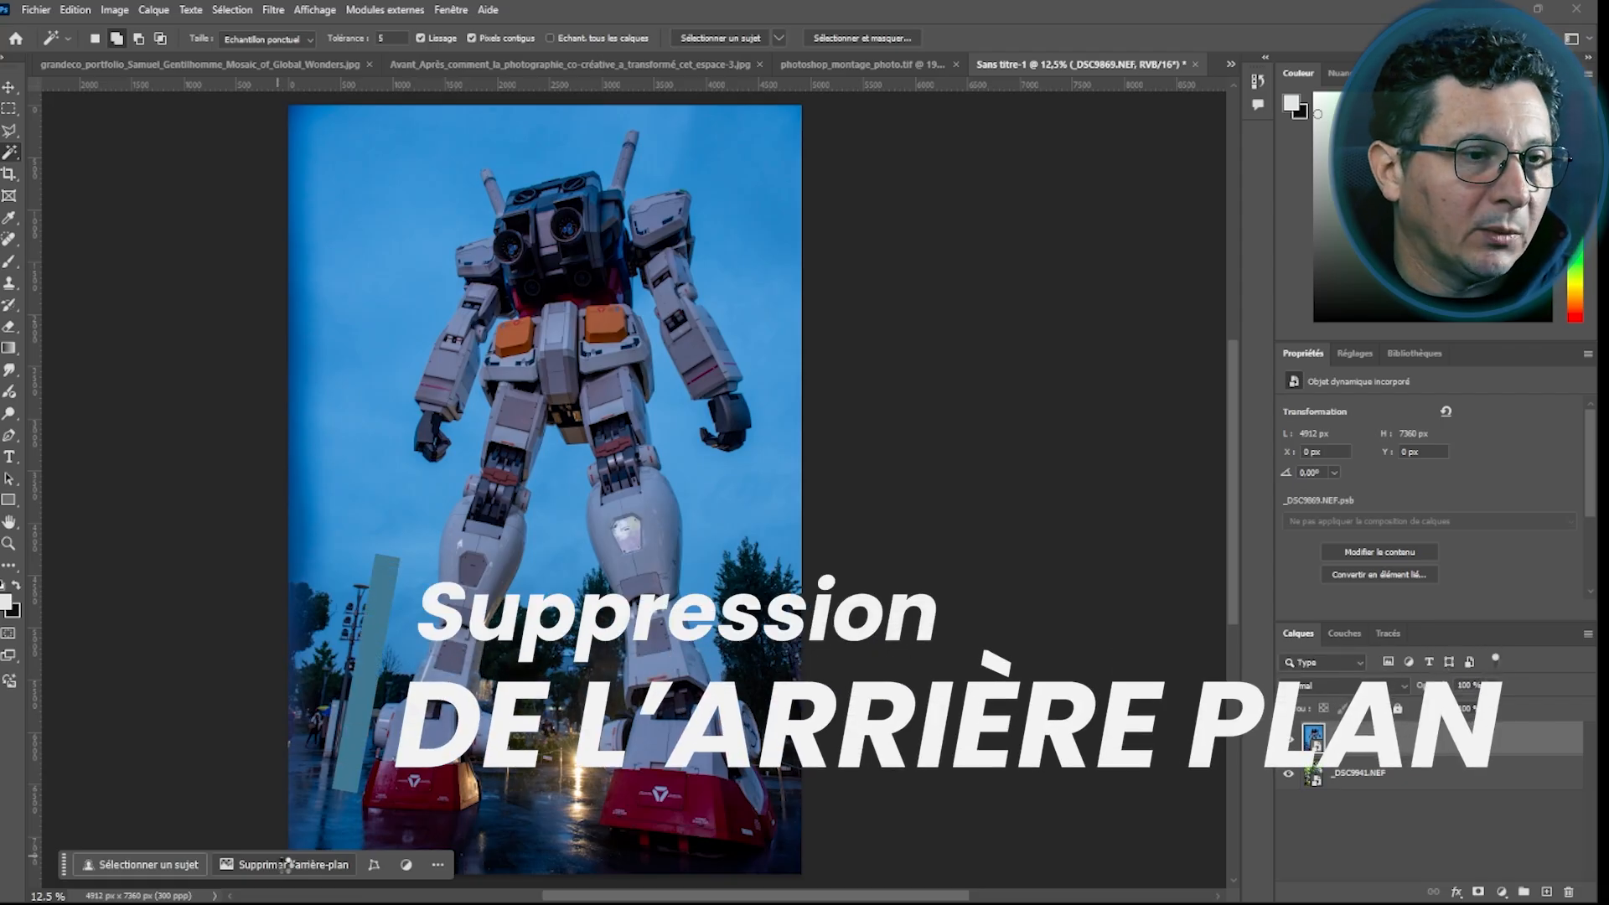
click(287, 864)
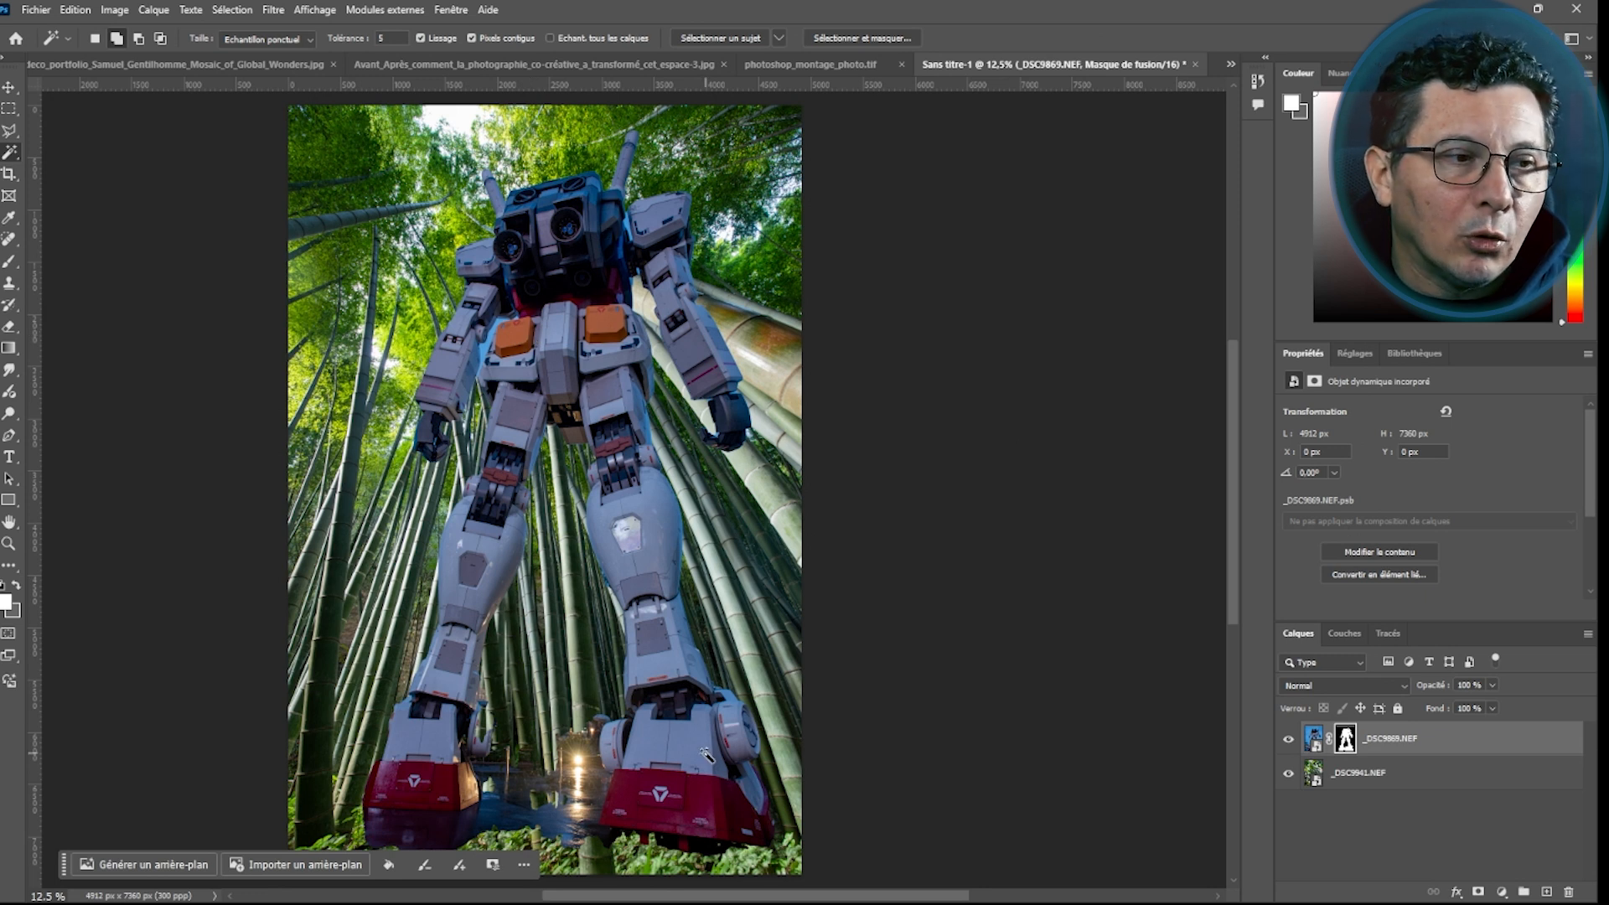
key(Delete)
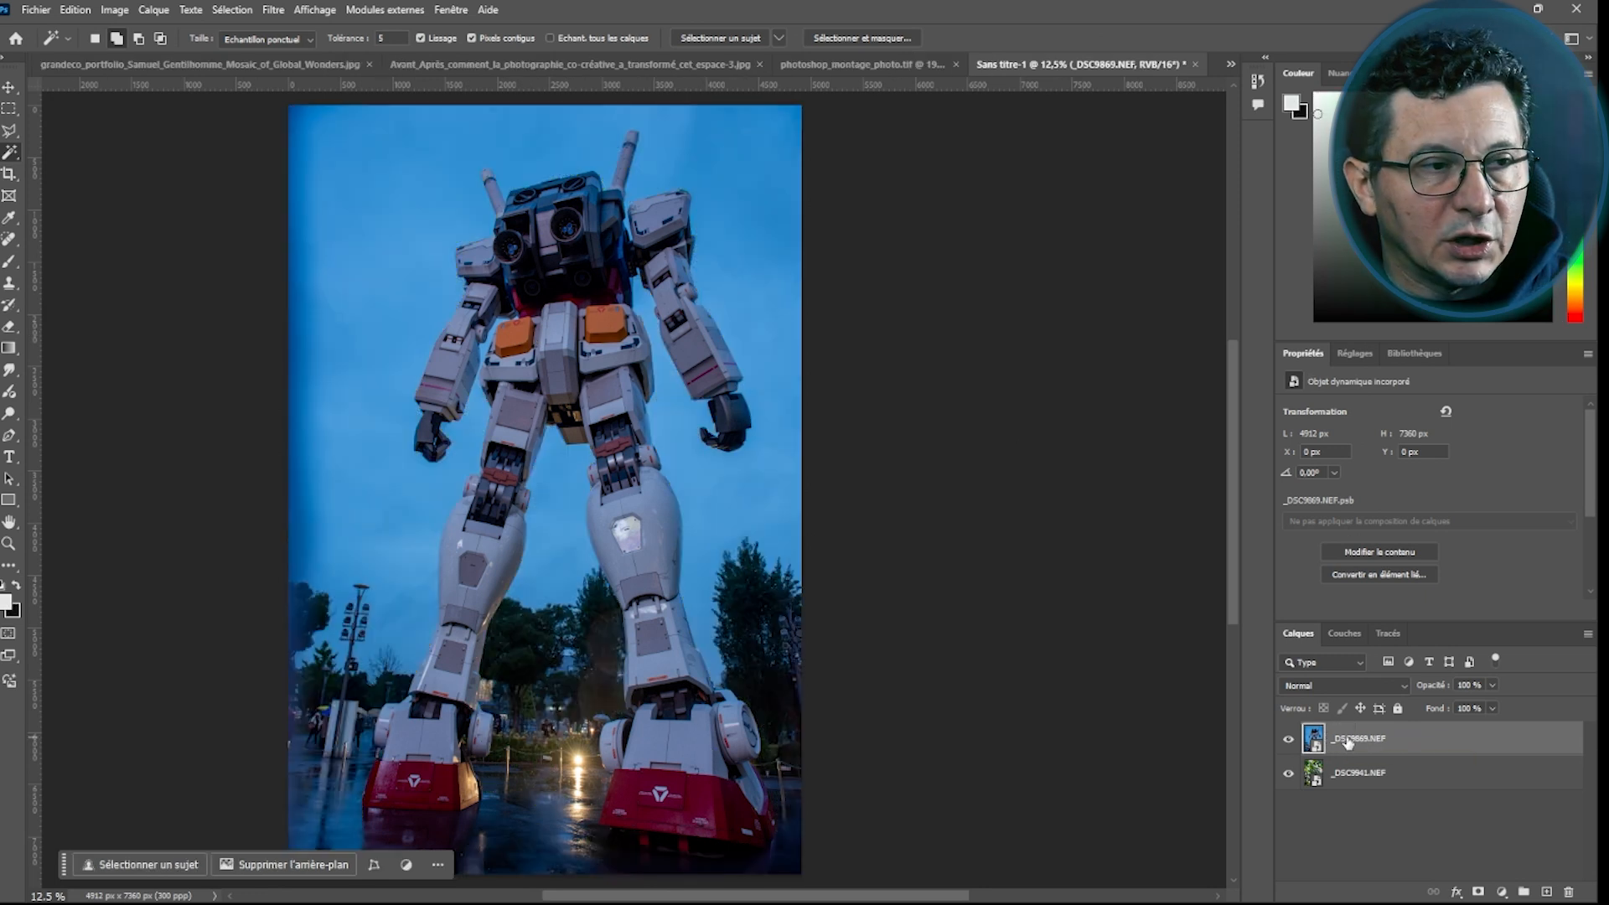
Select the robot with Select Subject and refine the selection around its feet using the Quick Selection tool at size 92
click(147, 865)
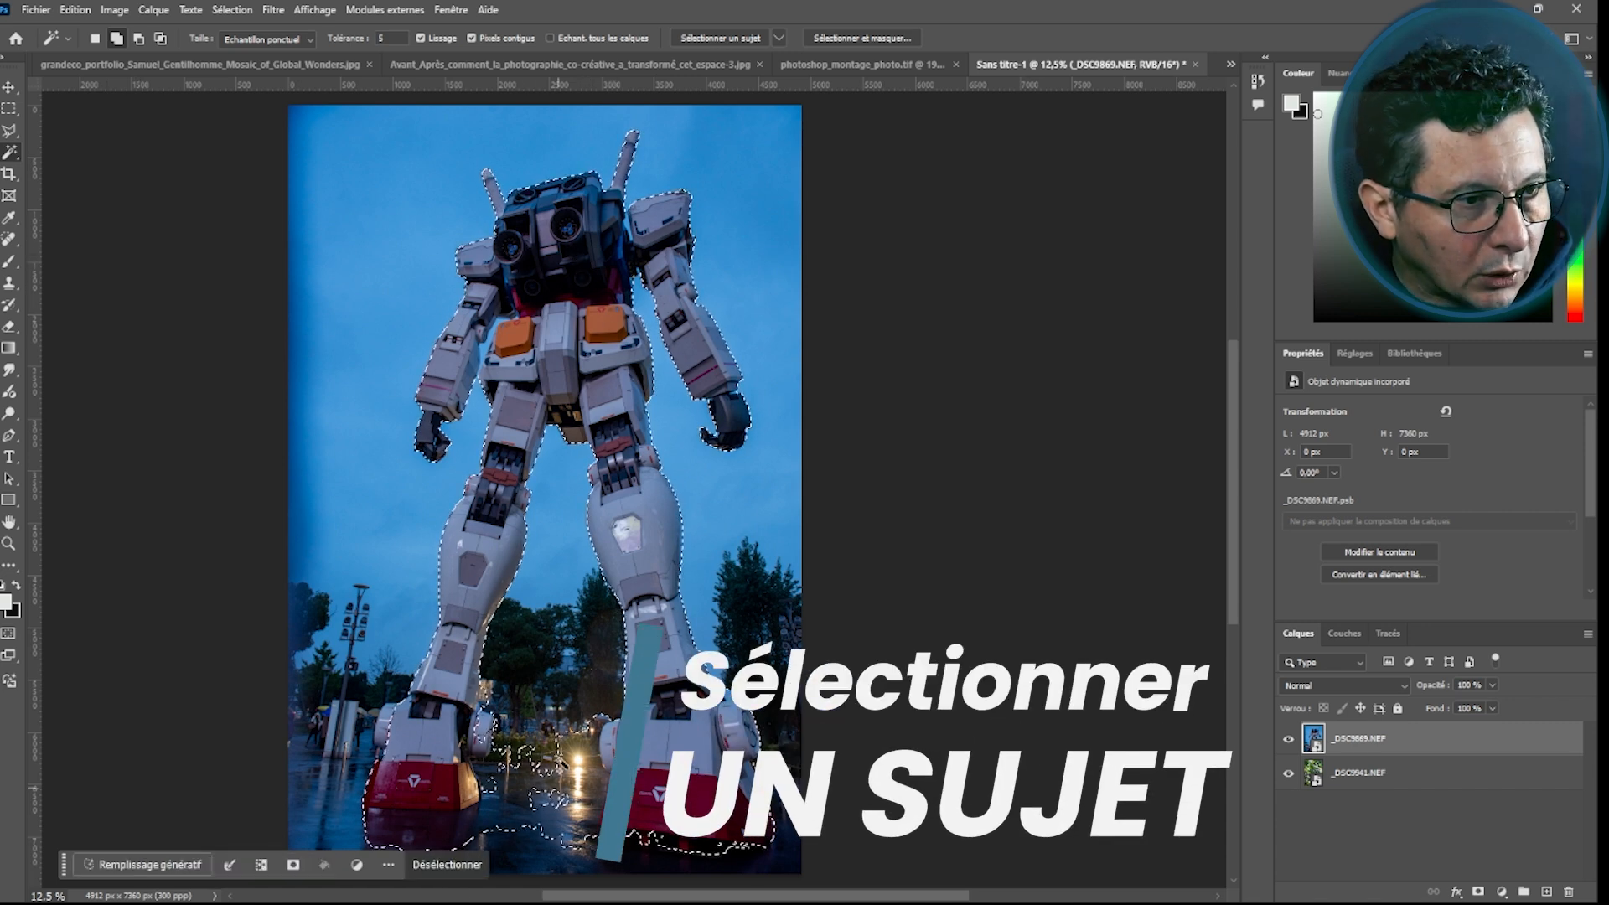
right_click(13, 155)
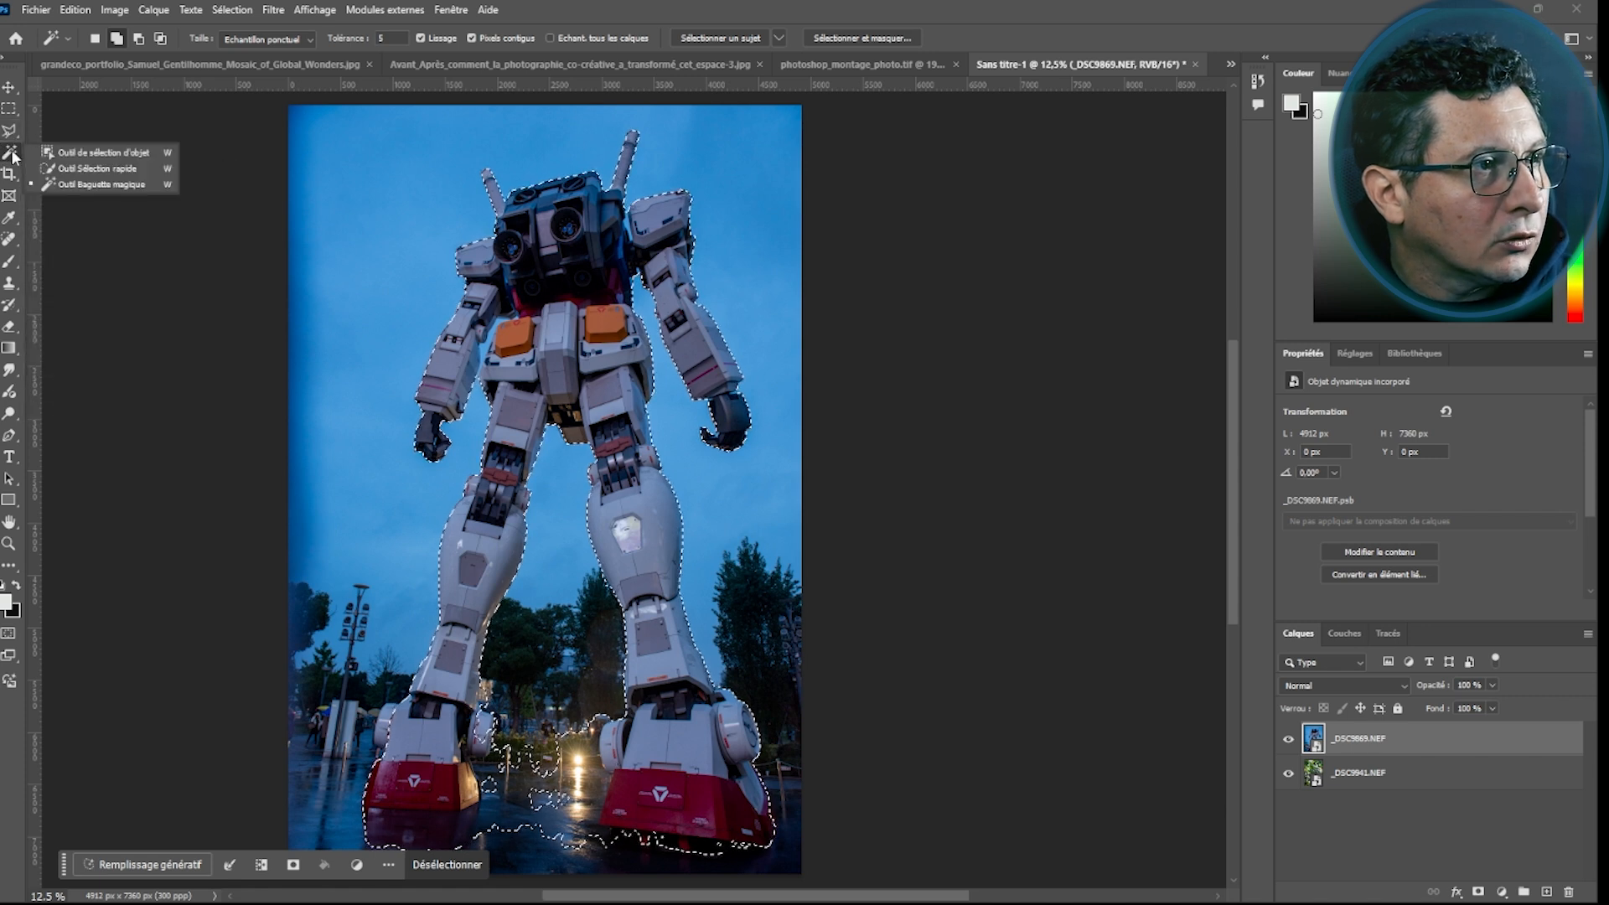
click(83, 169)
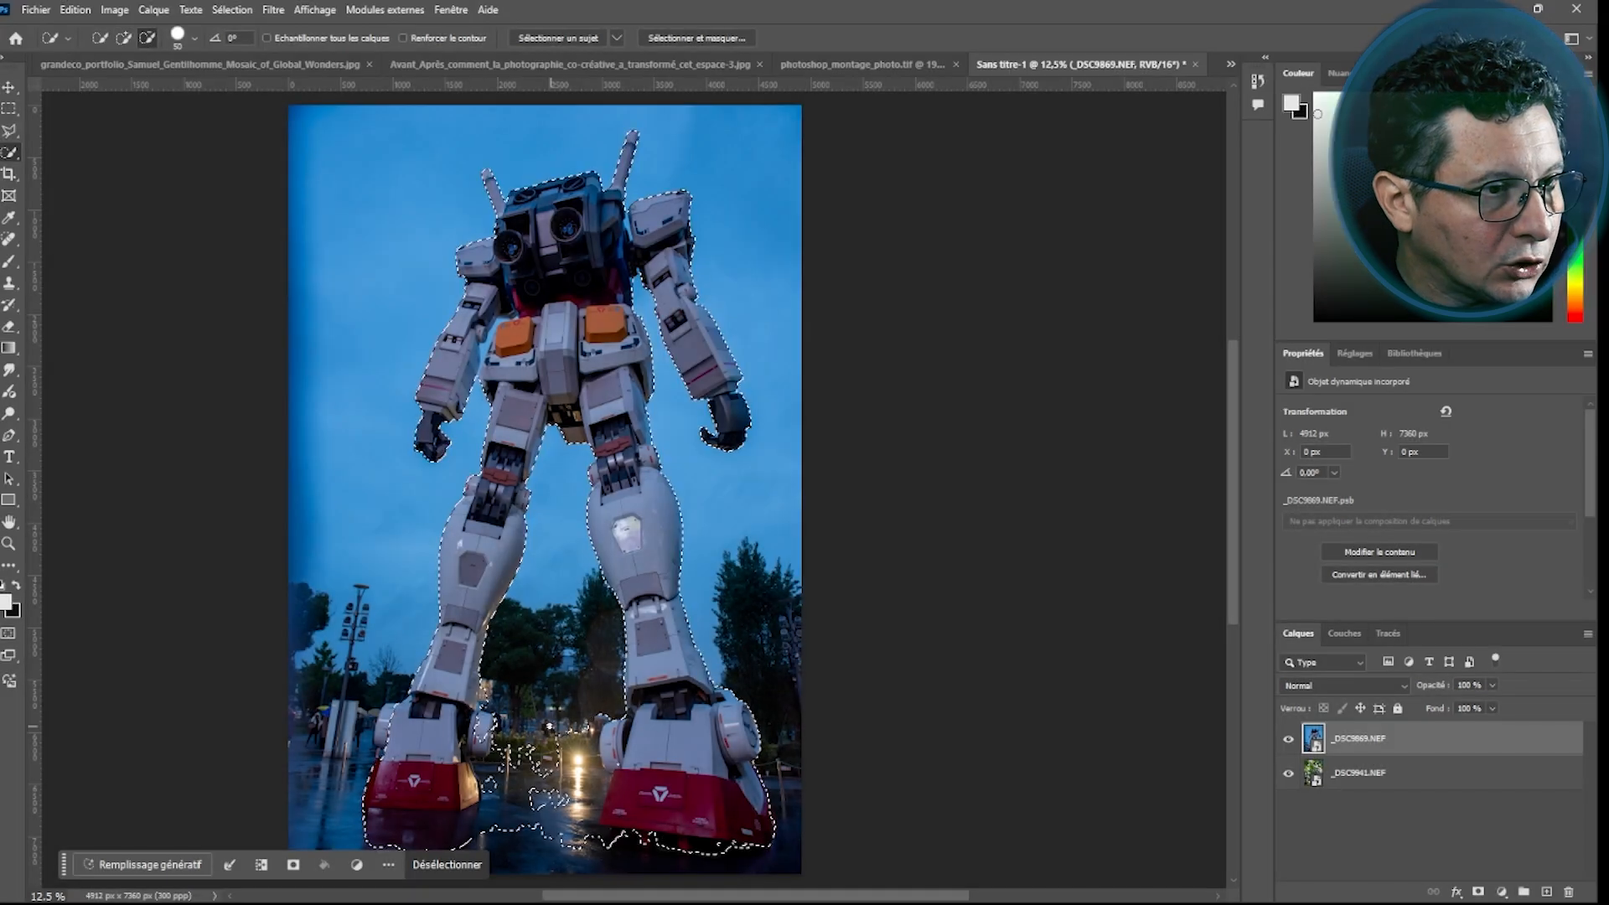
right_click(529, 366)
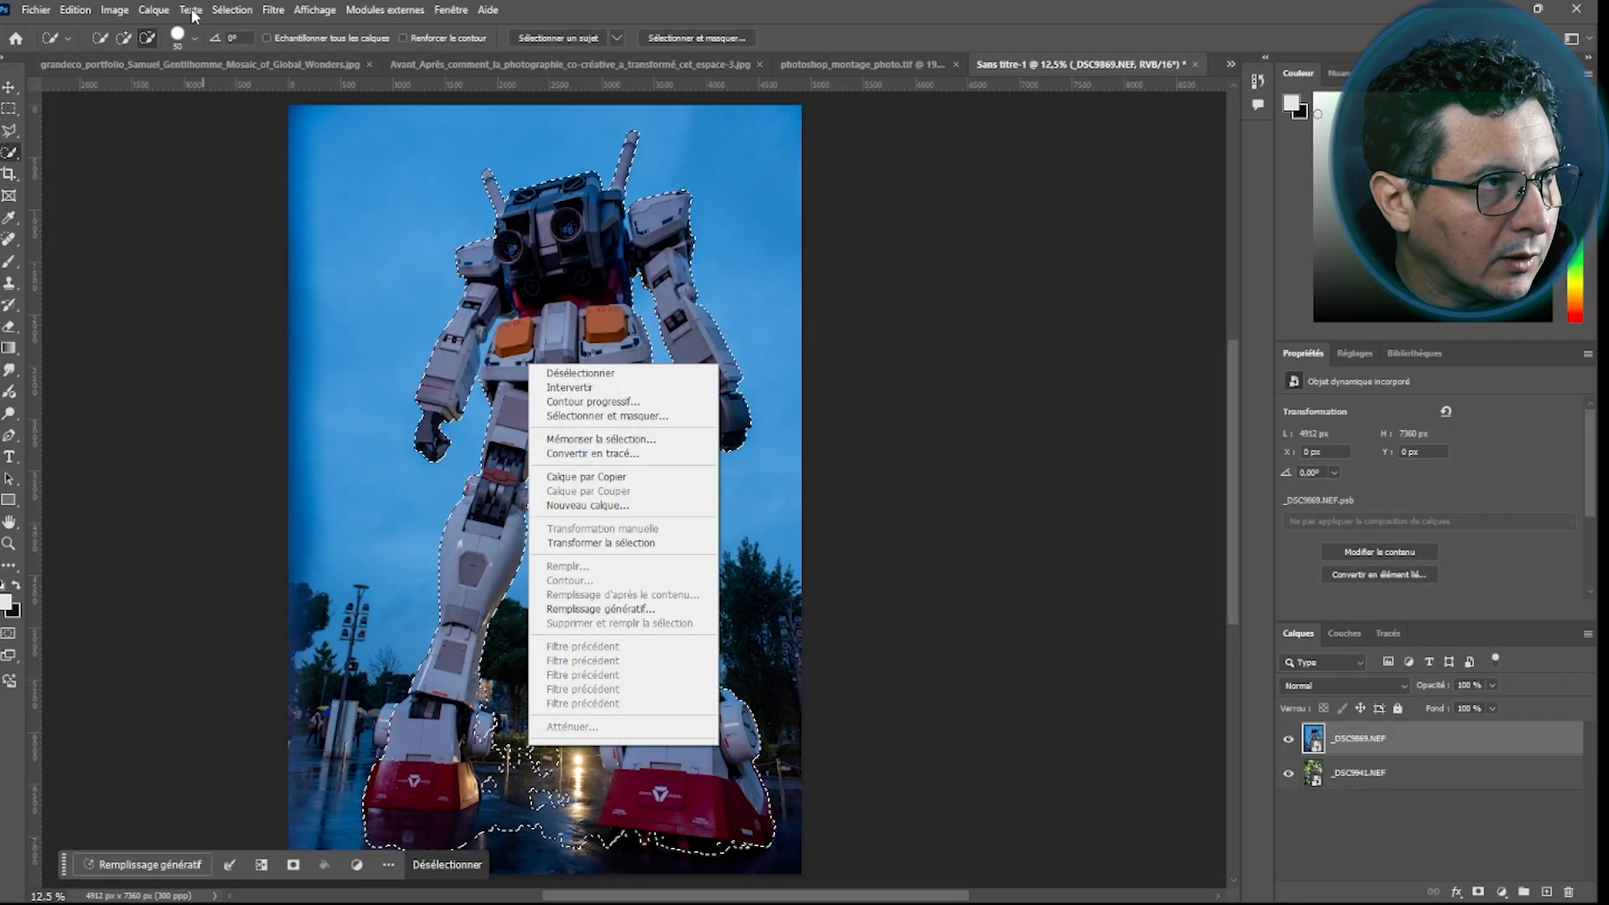
click(190, 36)
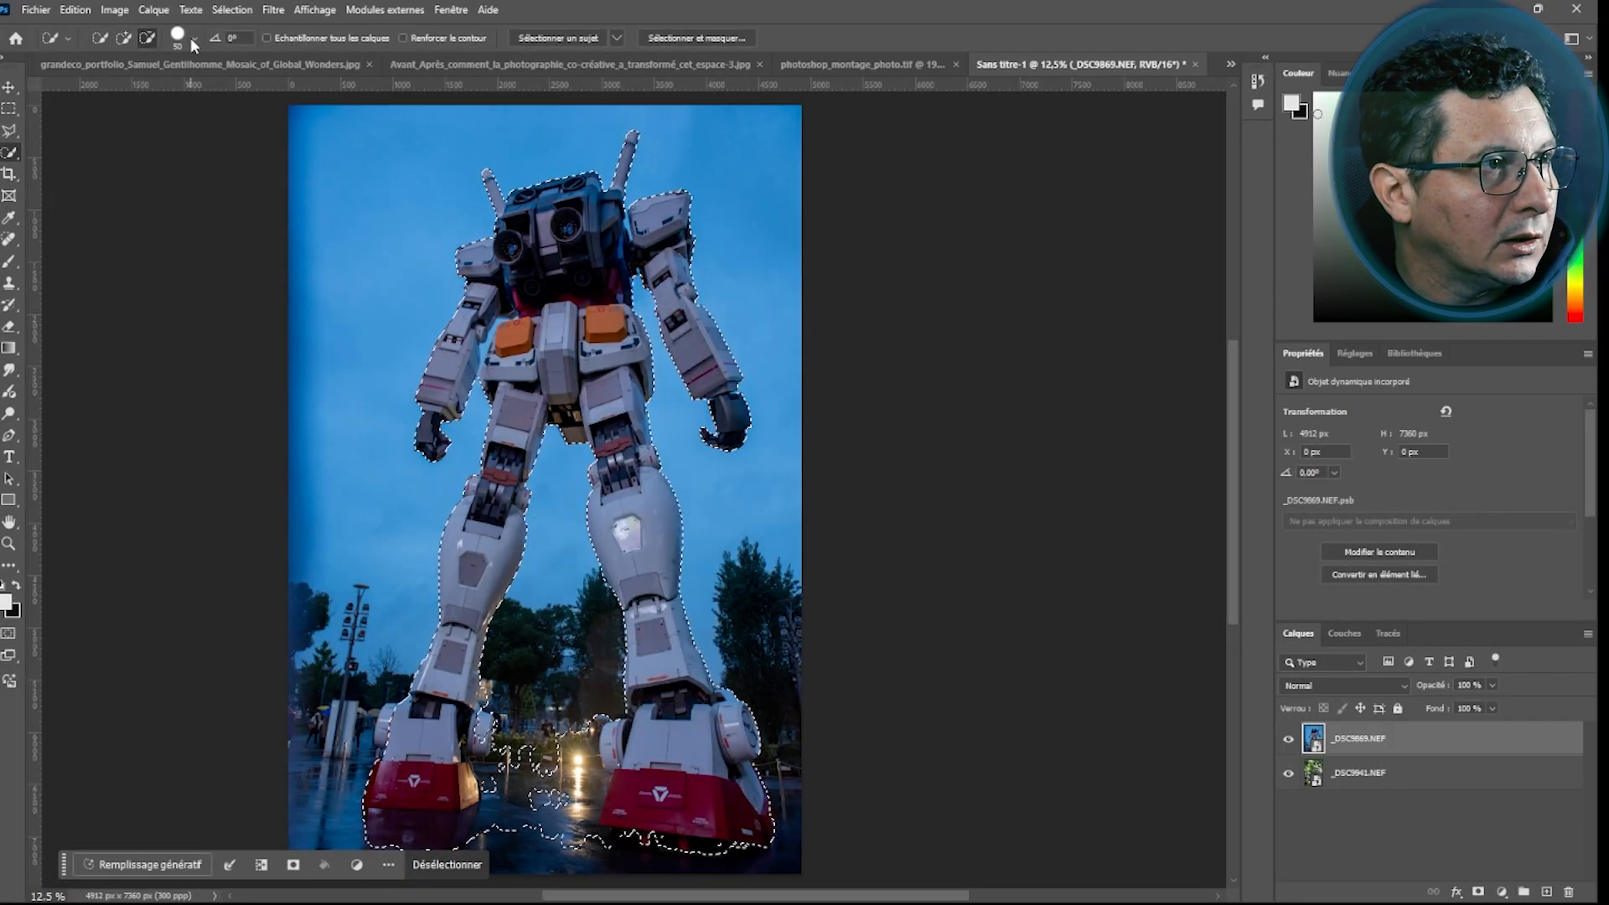
click(190, 37)
drag(143, 87, 157, 89)
drag(523, 745, 533, 836)
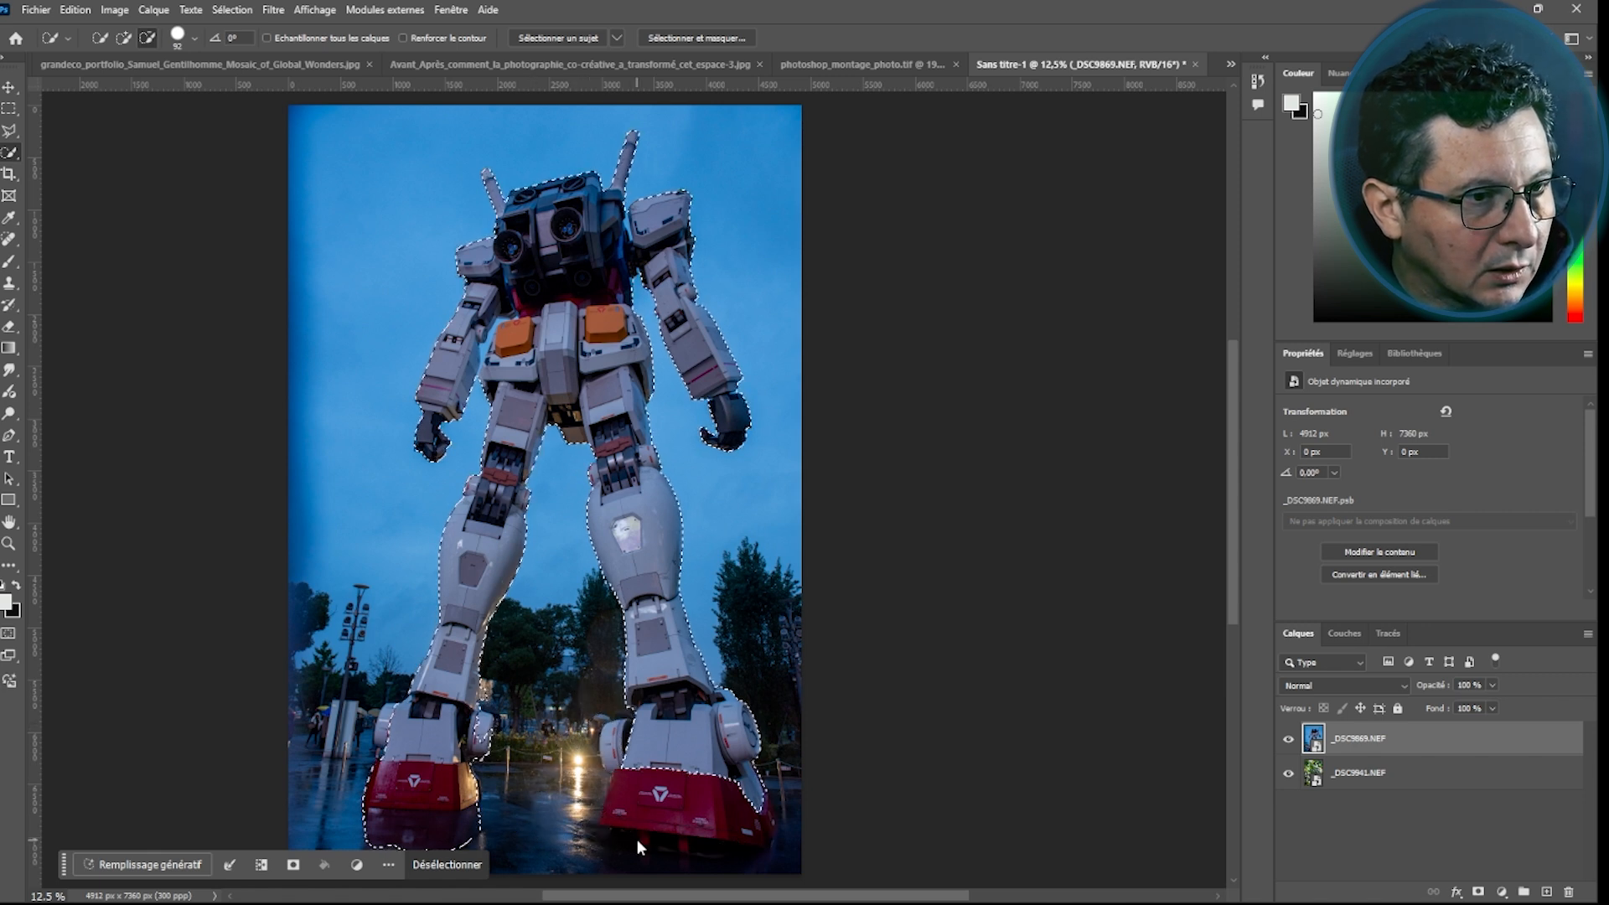
click(494, 840)
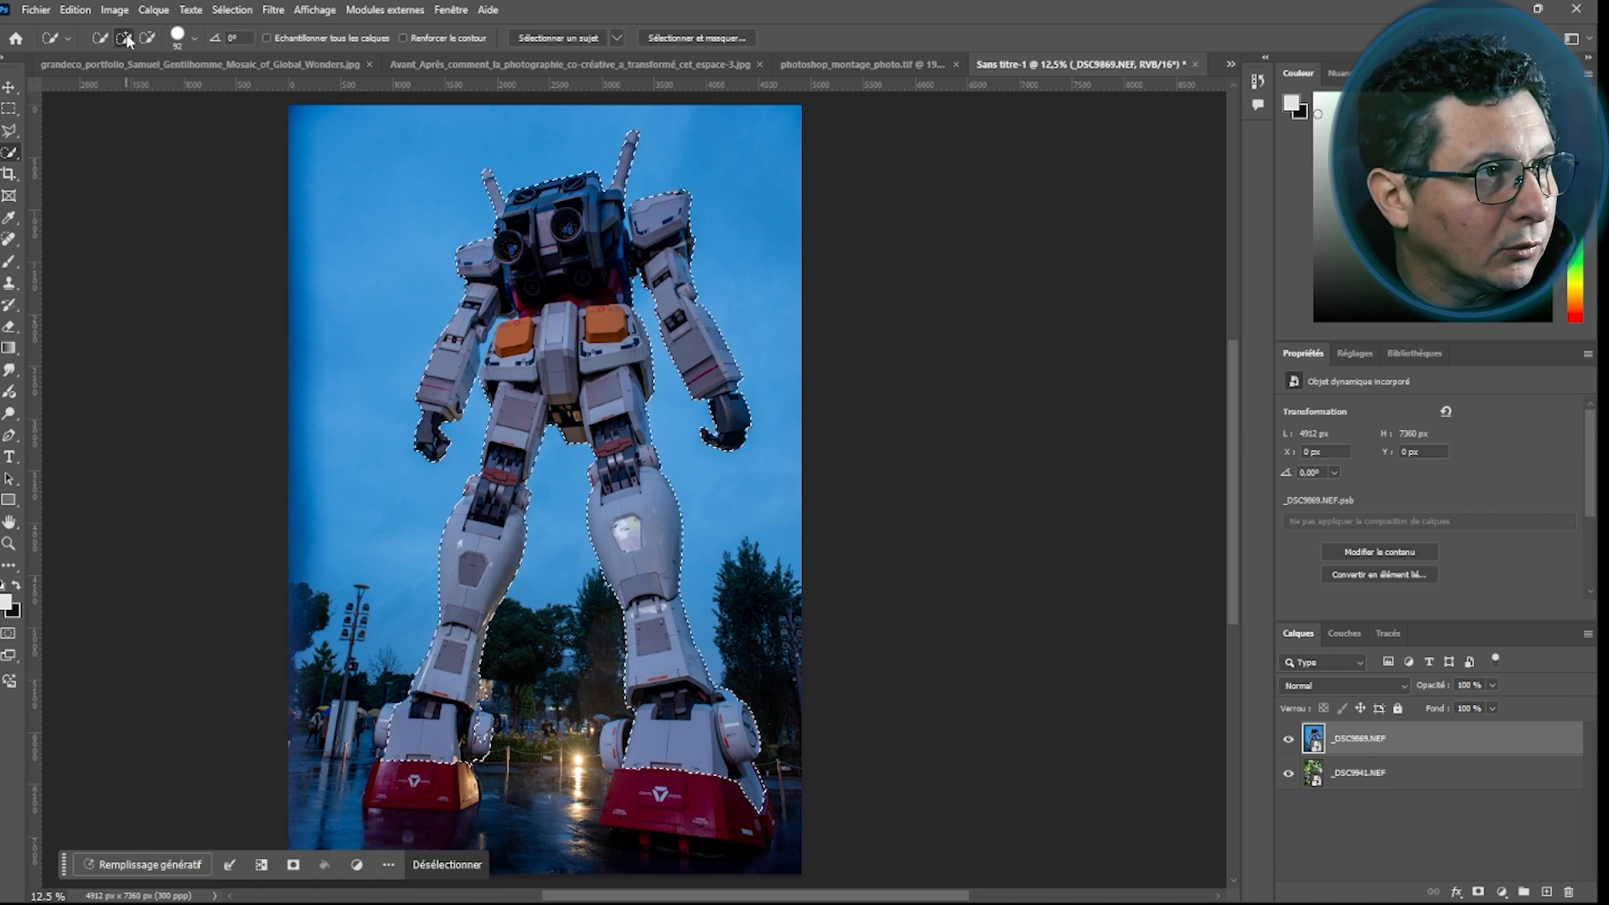
mouse_move(412, 762)
mouse_down()
mouse_move(419, 783)
mouse_move(465, 786)
mouse_up()
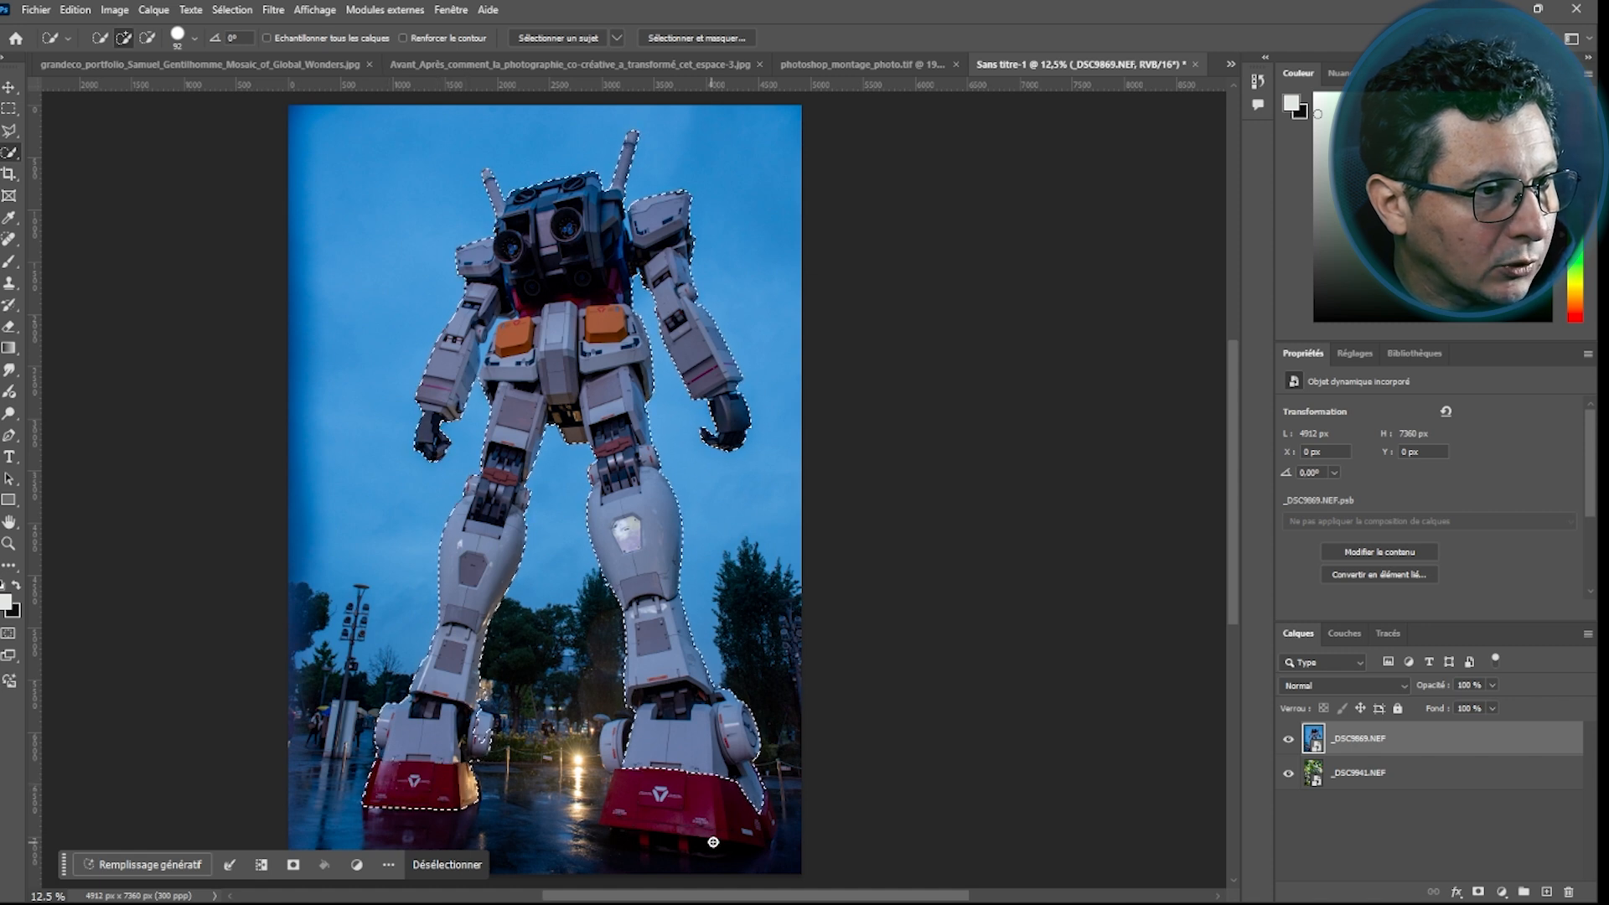
mouse_move(669, 800)
mouse_down()
mouse_move(619, 792)
mouse_move(746, 829)
mouse_up()
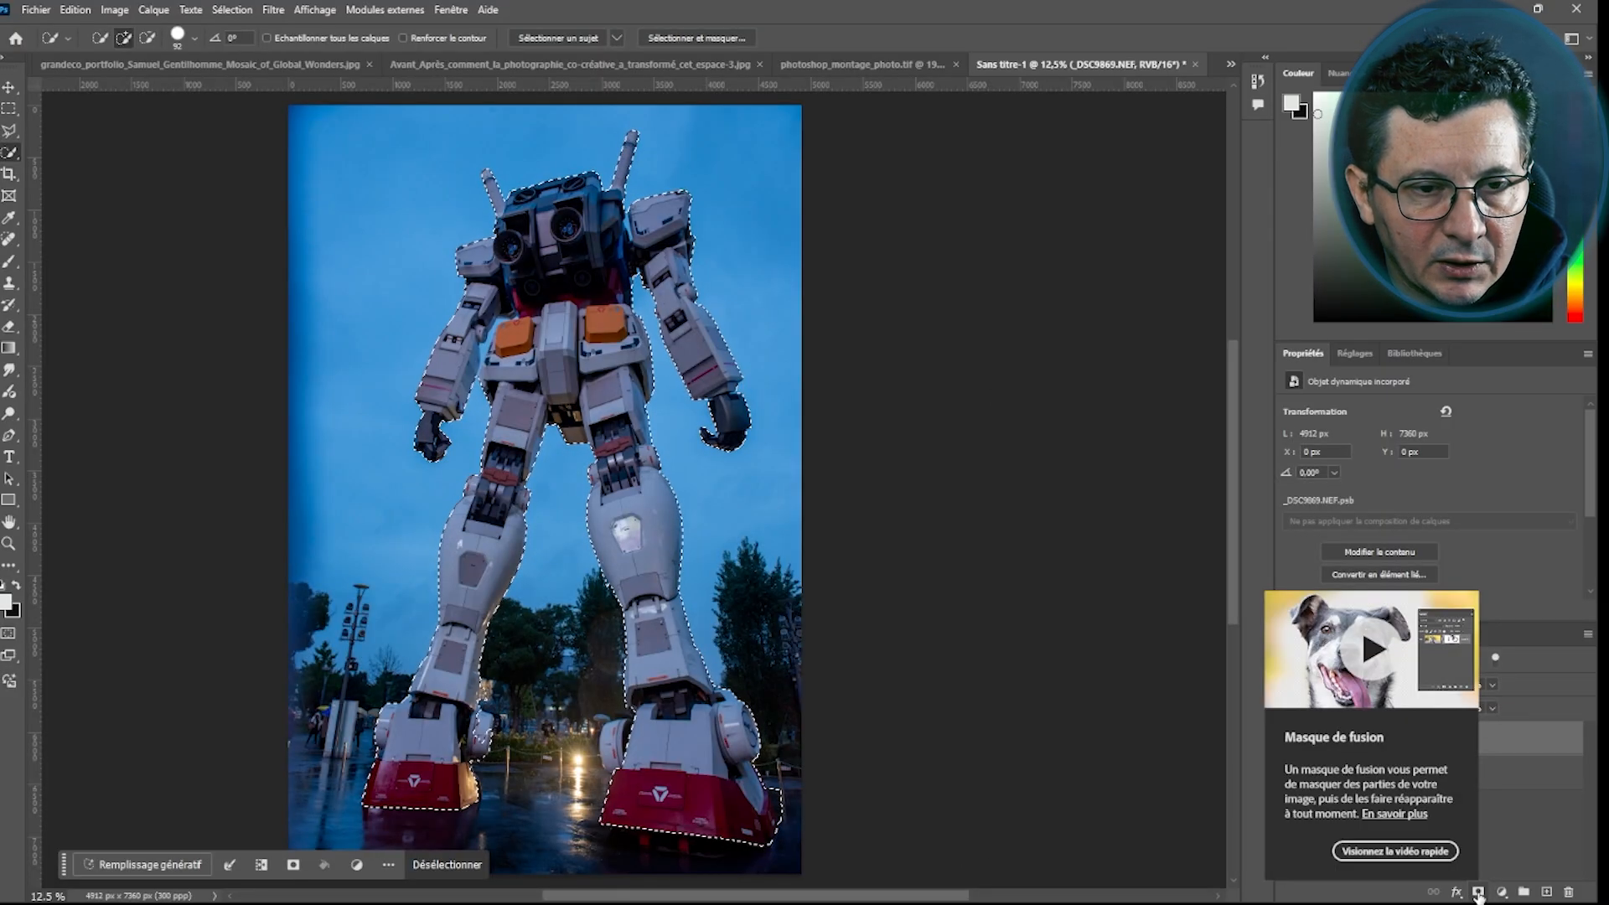
Add a layer mask from the selection to the robot layer and reposition the robot over the bamboo scene
click(1476, 891)
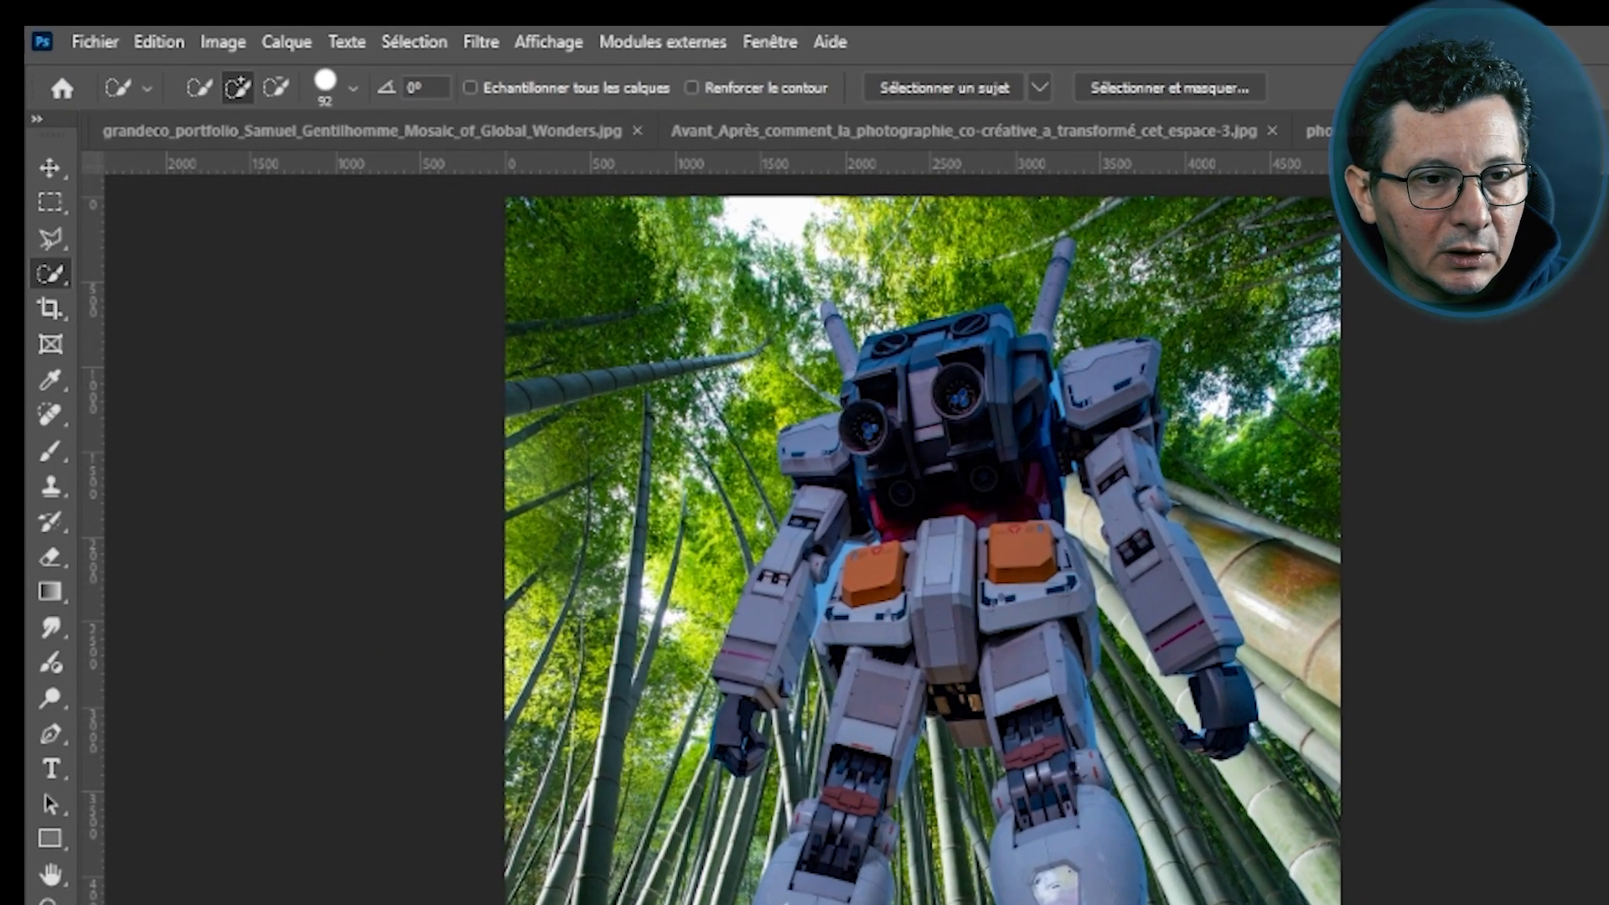
key(v)
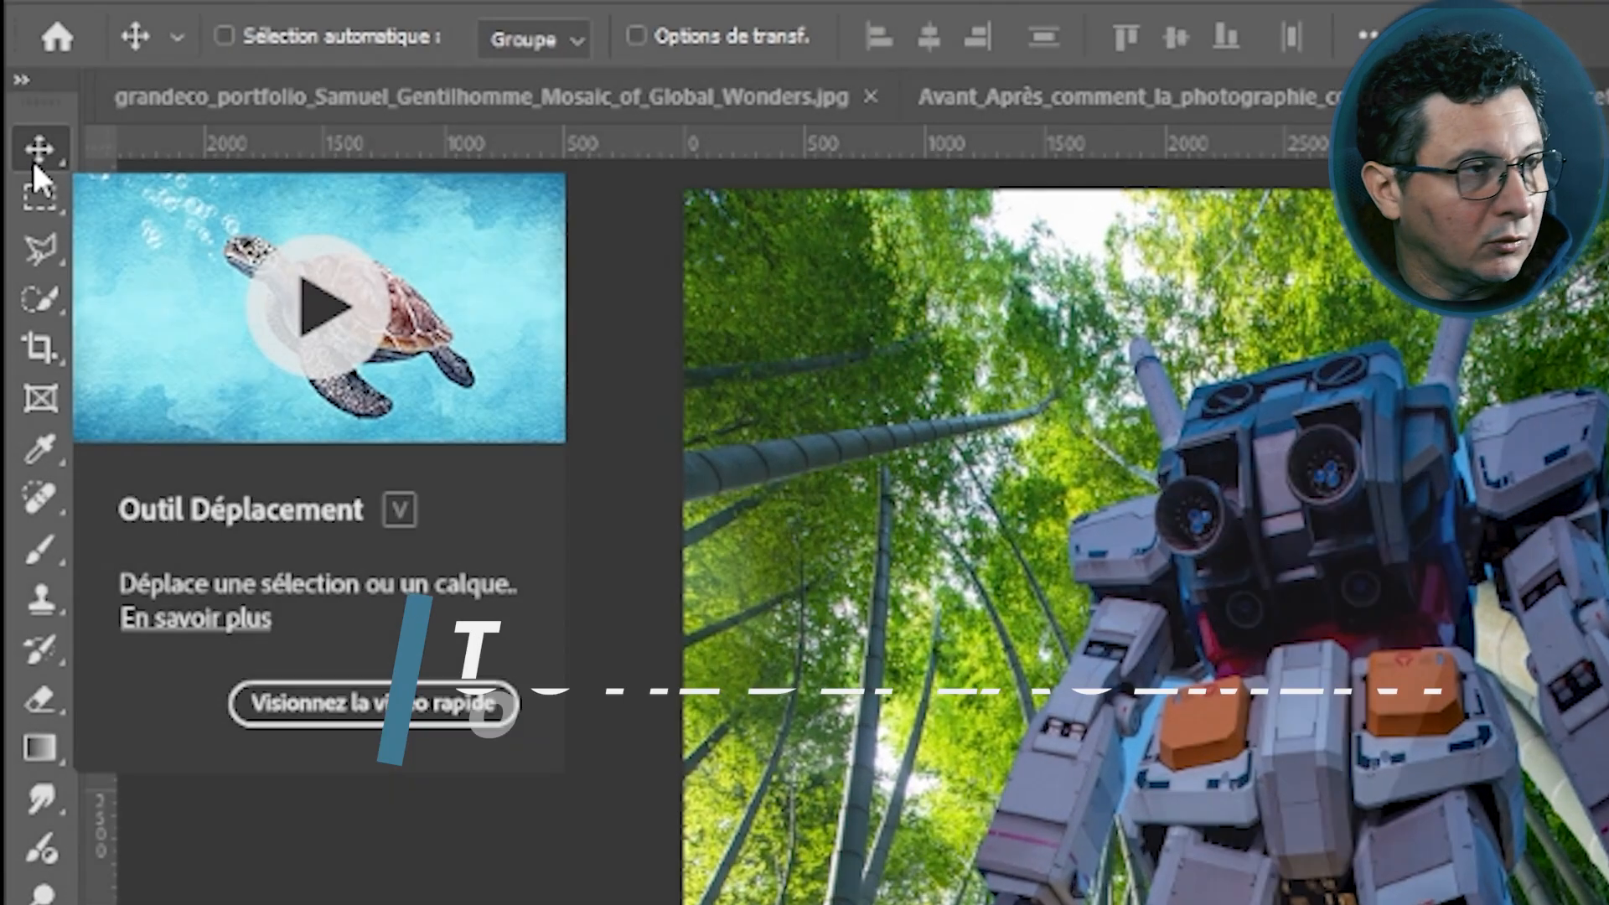
key(ctrl)
key(ctrl)
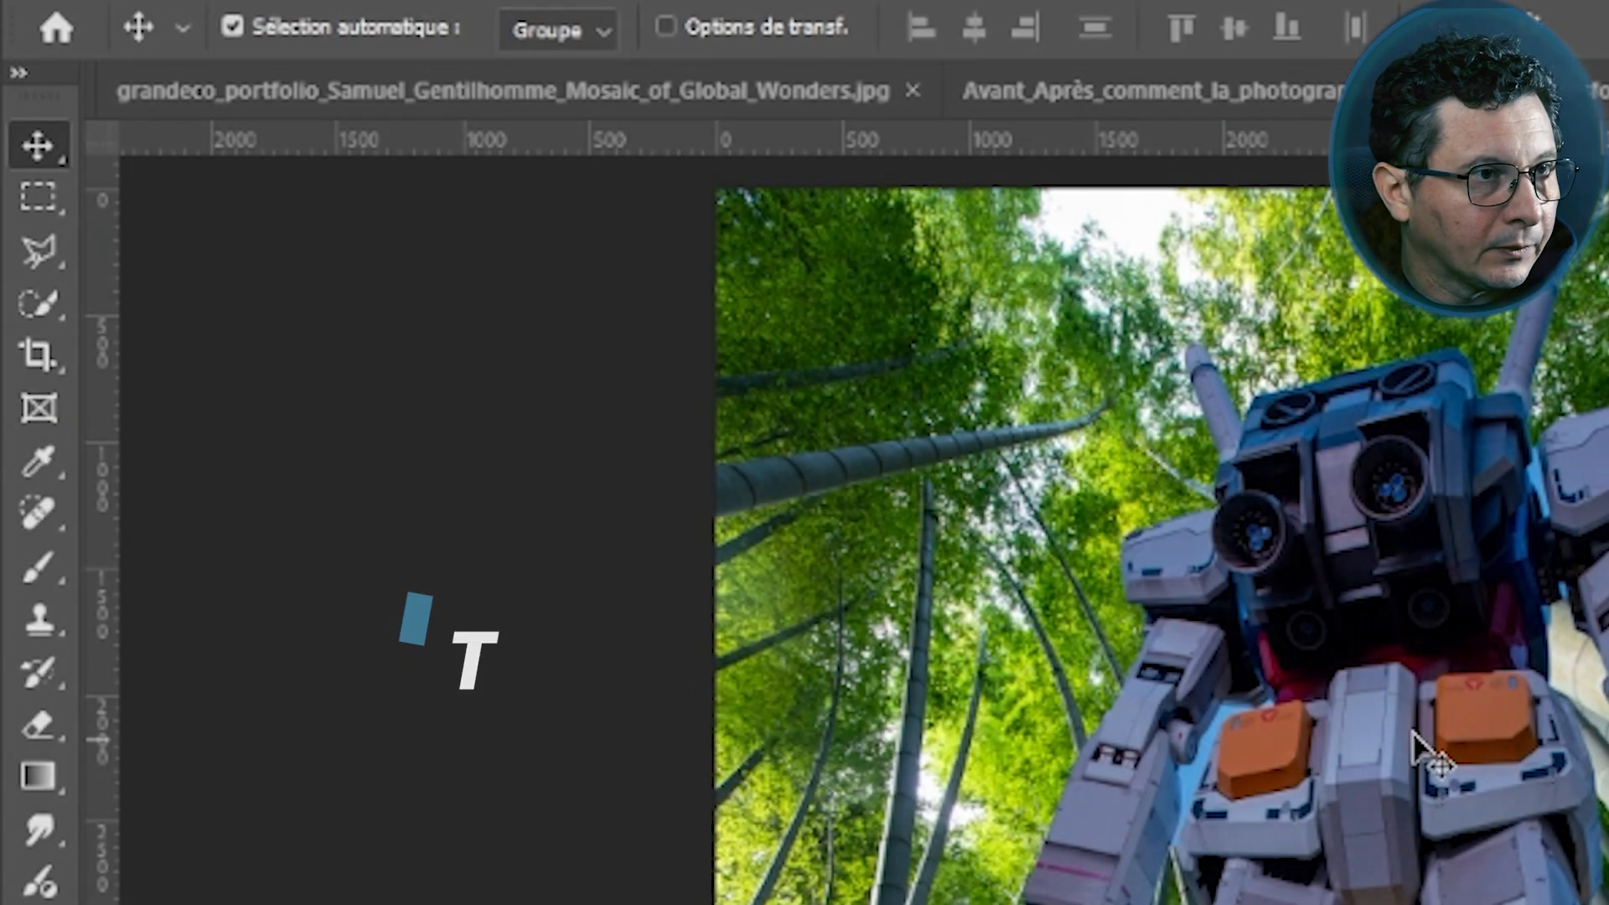
drag(1396, 723, 523, 439)
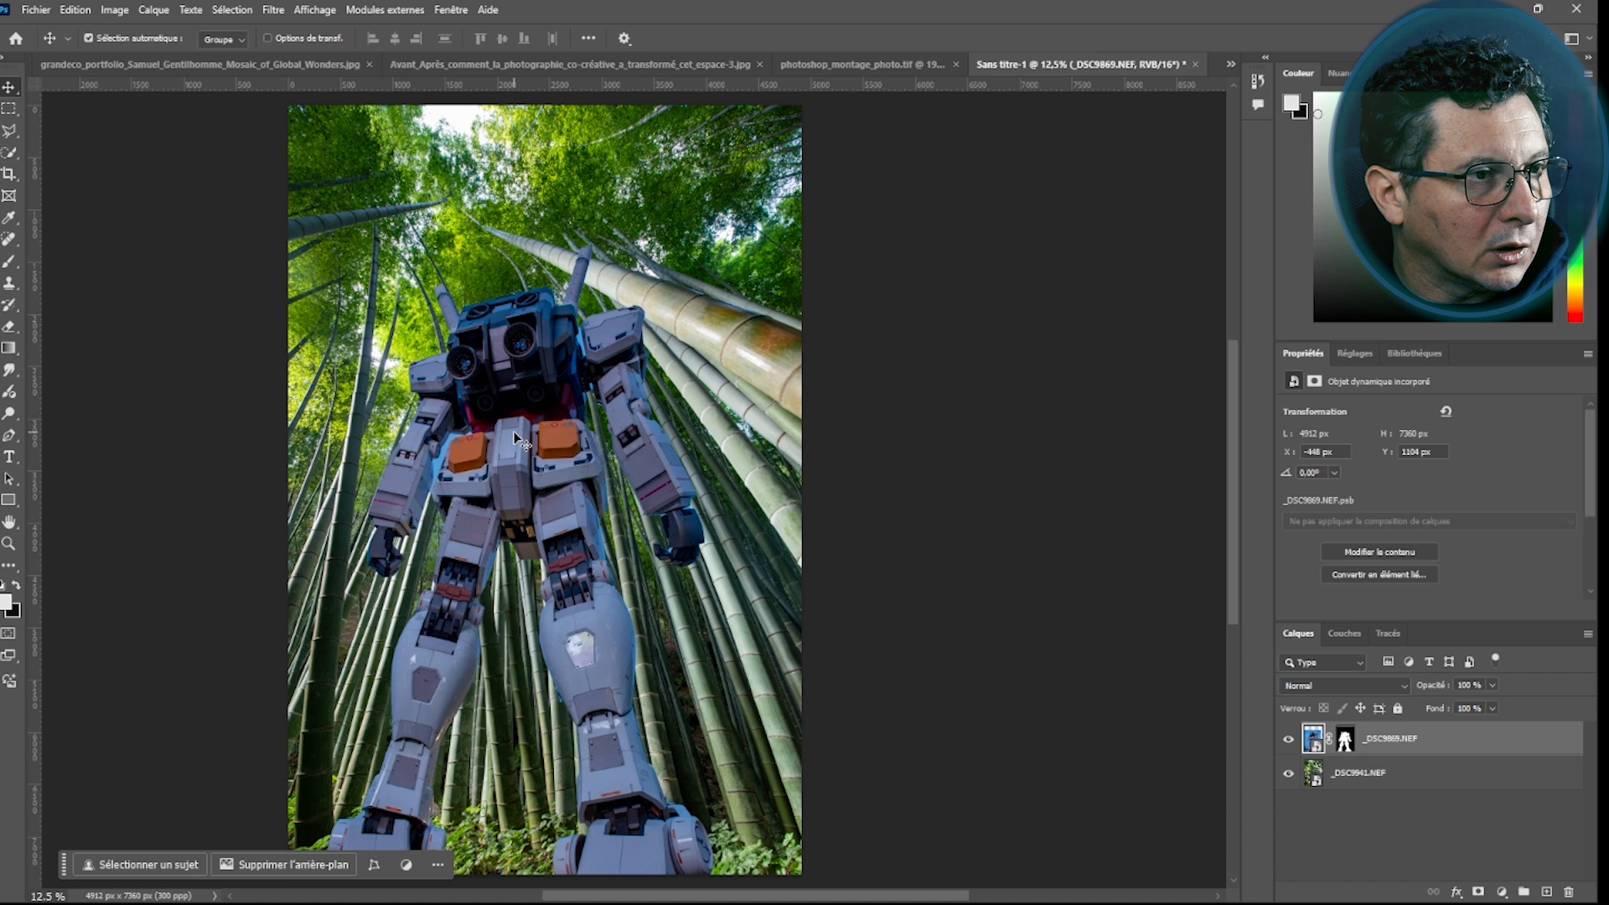
click(1344, 741)
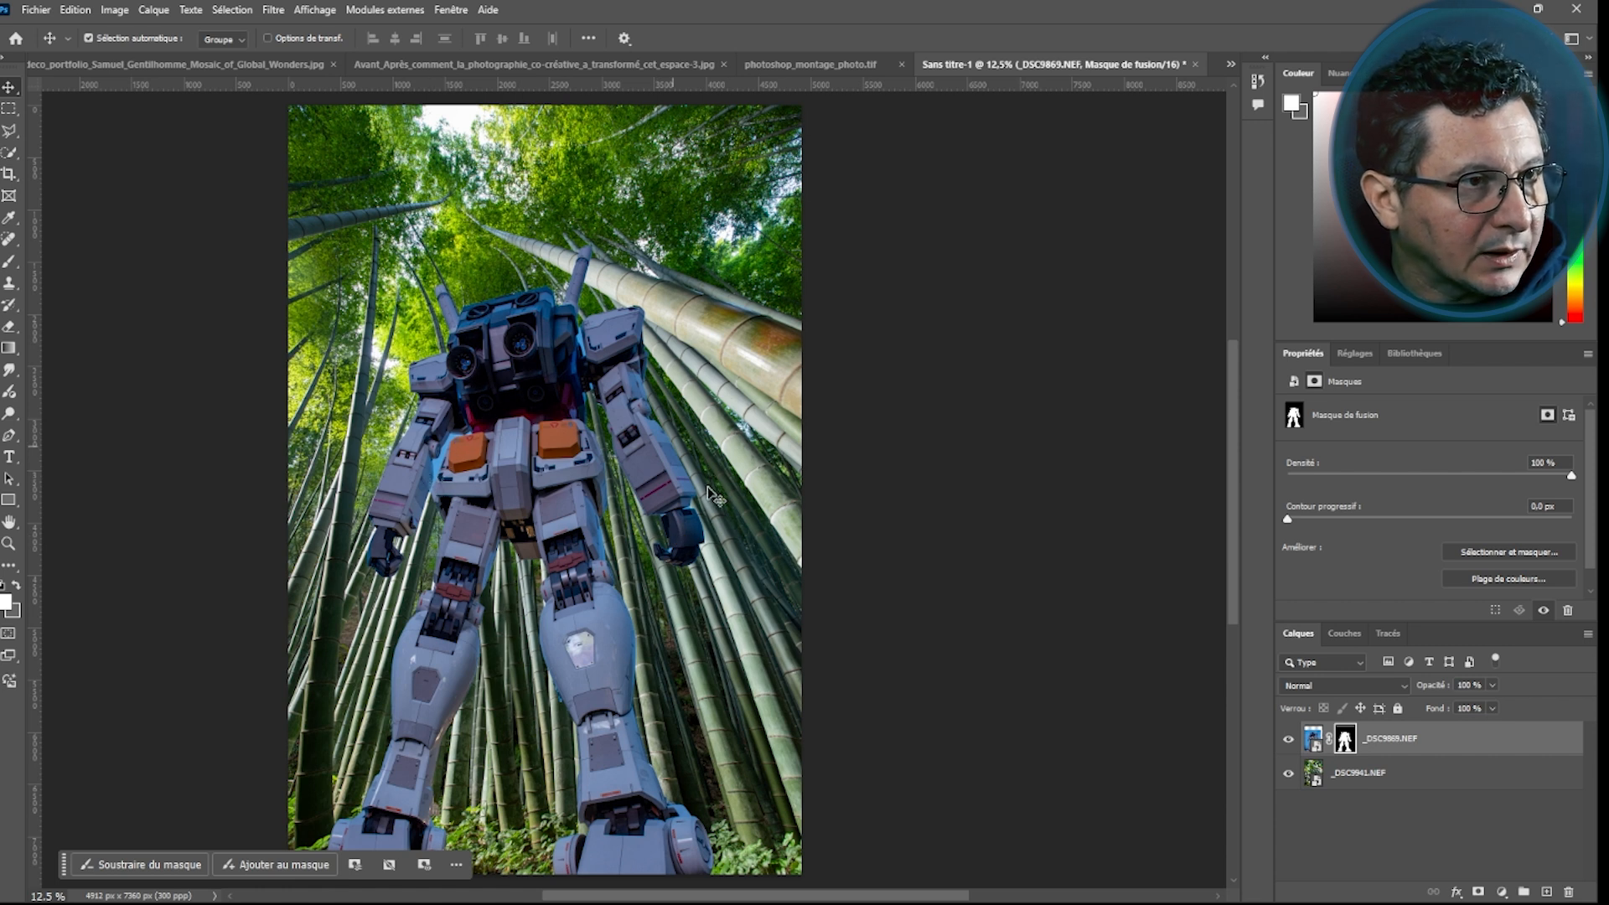
Zoom in on the robot and hide the bamboo background layer to inspect the cut-out
key(ctrl+plus)
key(ctrl+plus)
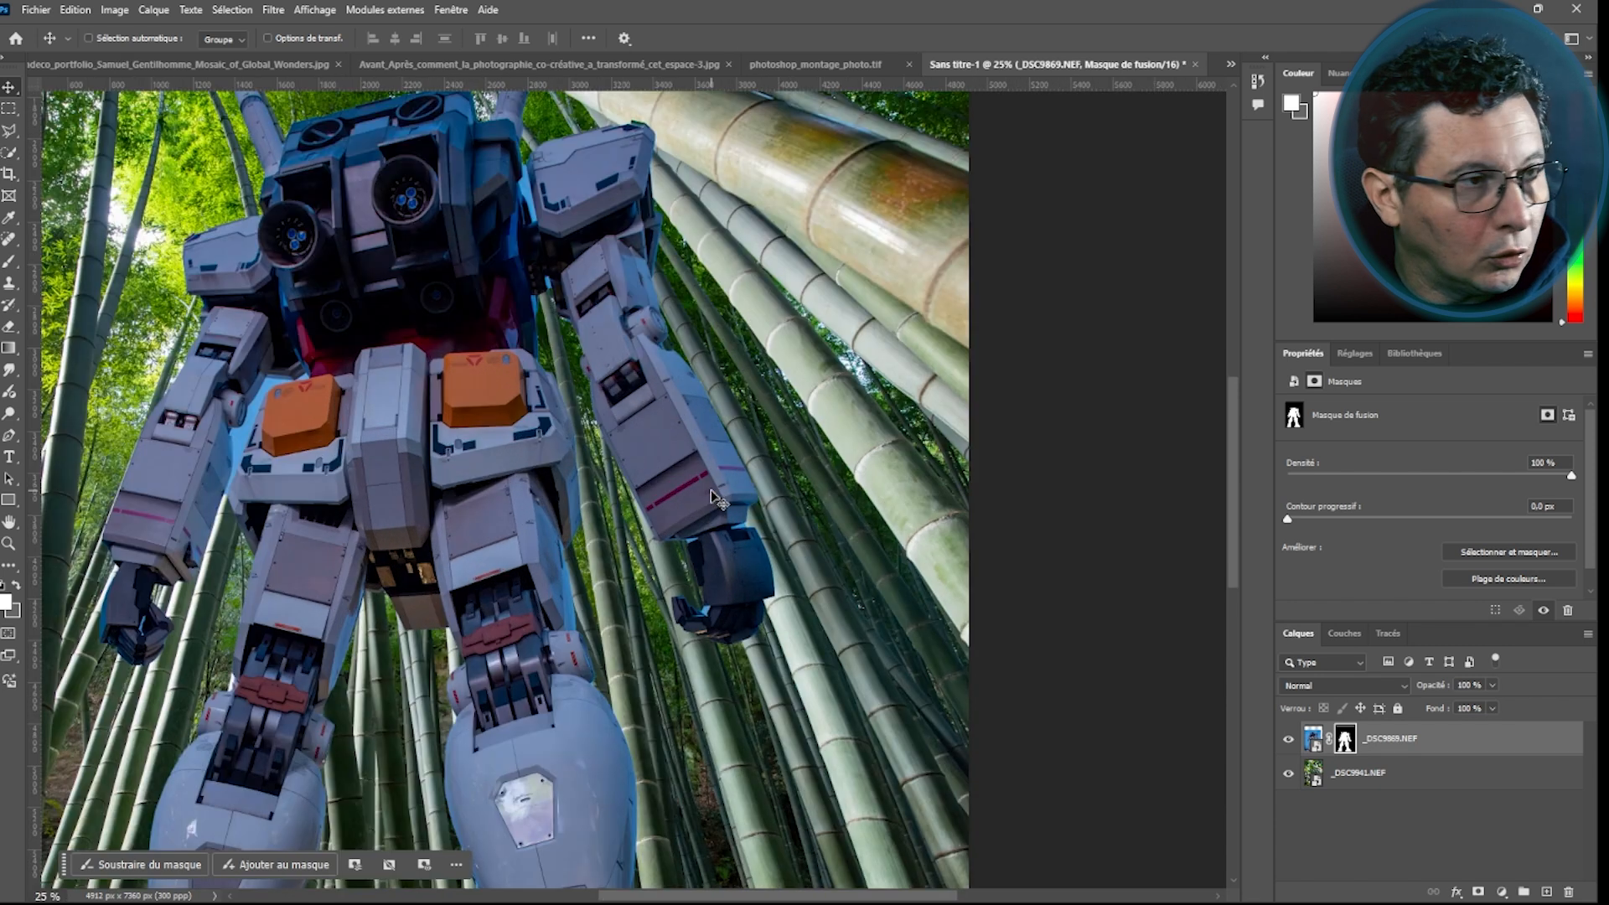
key(ctrl+plus)
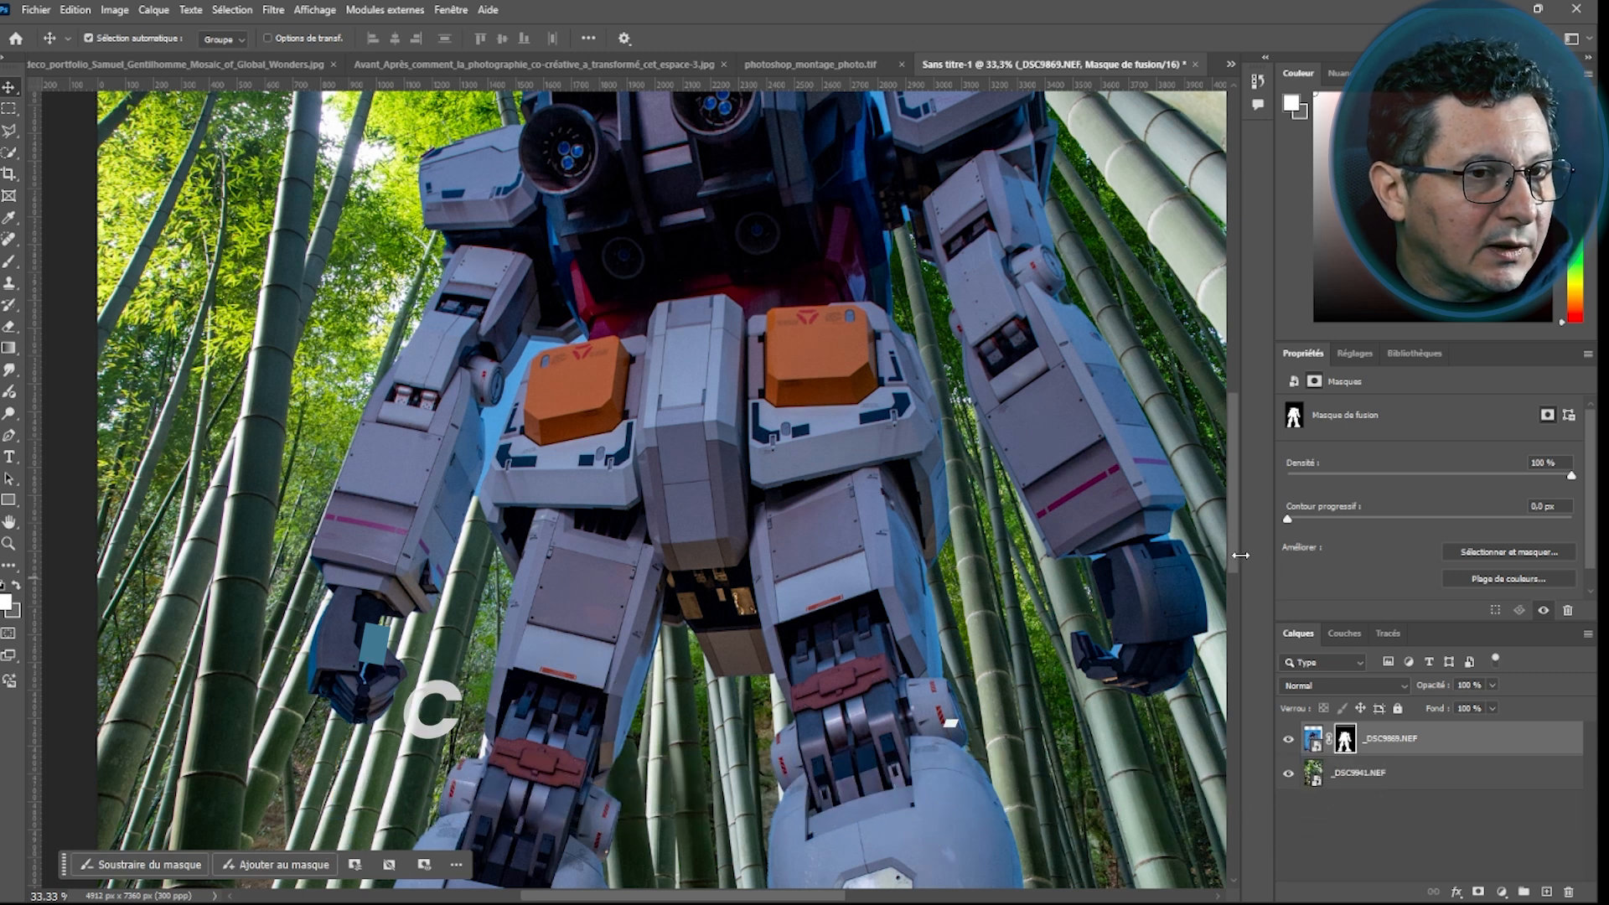
drag(1235, 551, 1231, 485)
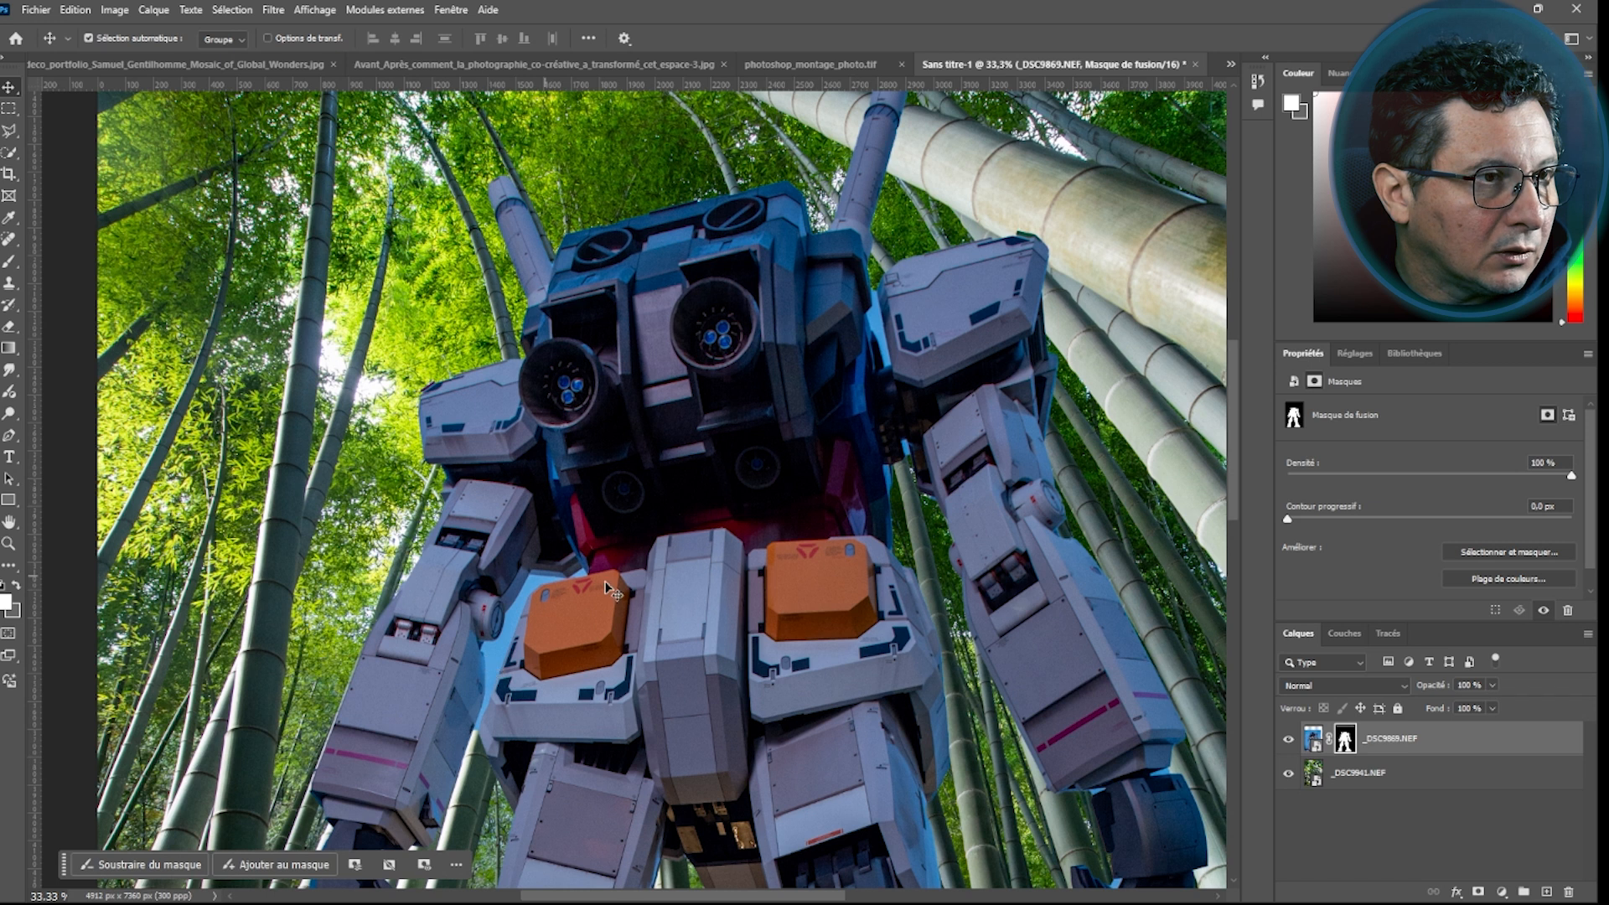
click(1289, 773)
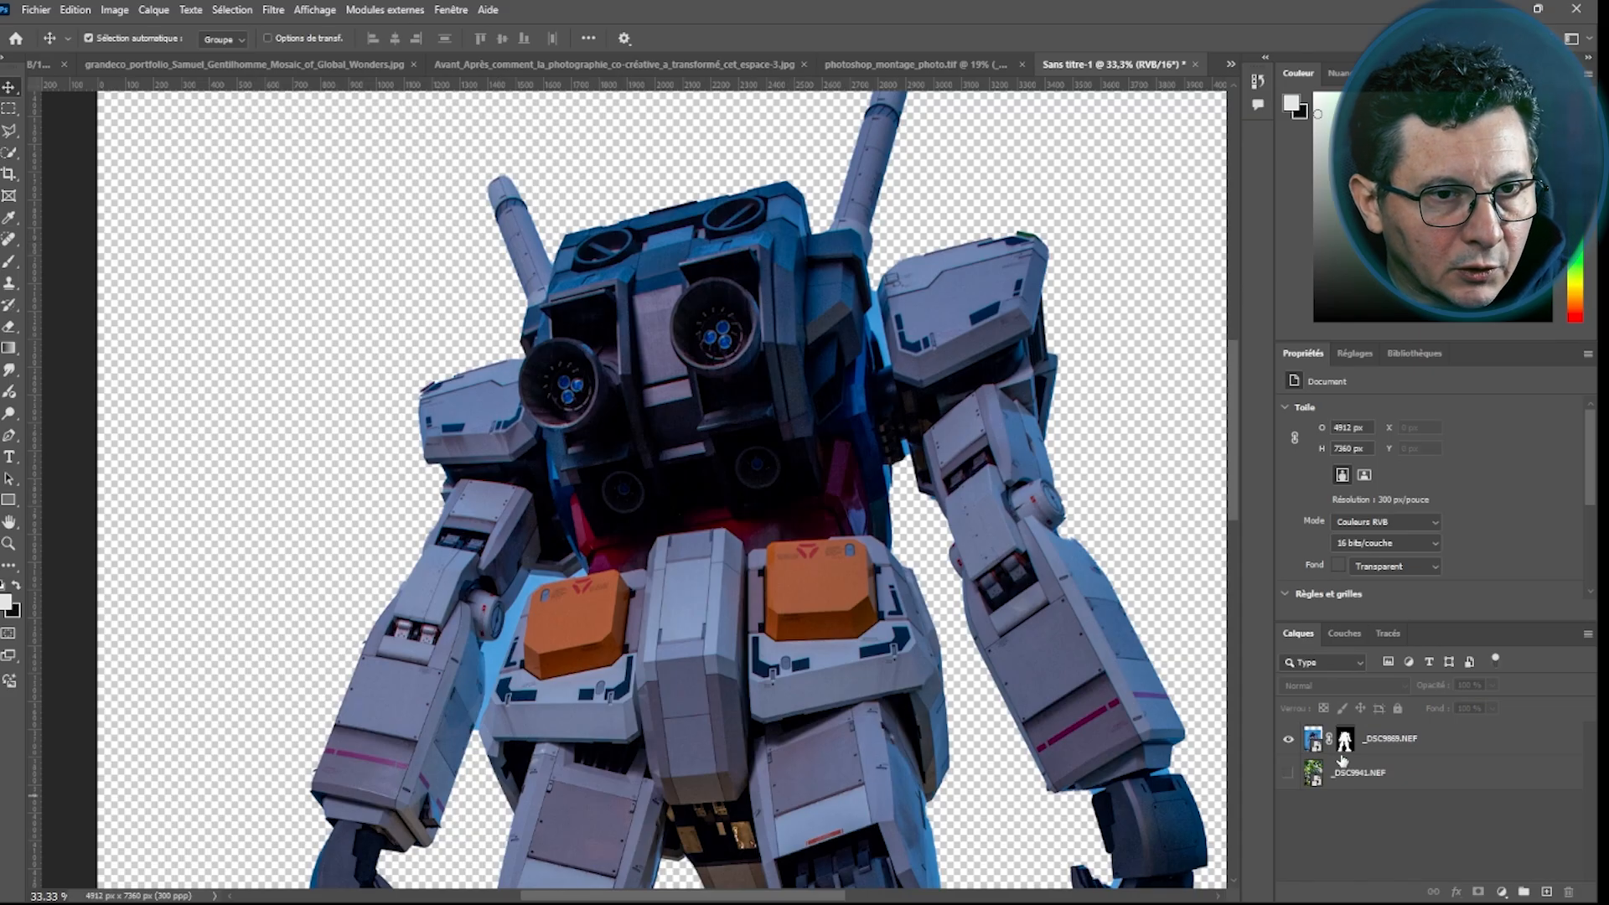
Select the robot layer, switch to the Magic Wand with tolerance 10, and select leftover background pixels around the robot
click(1311, 741)
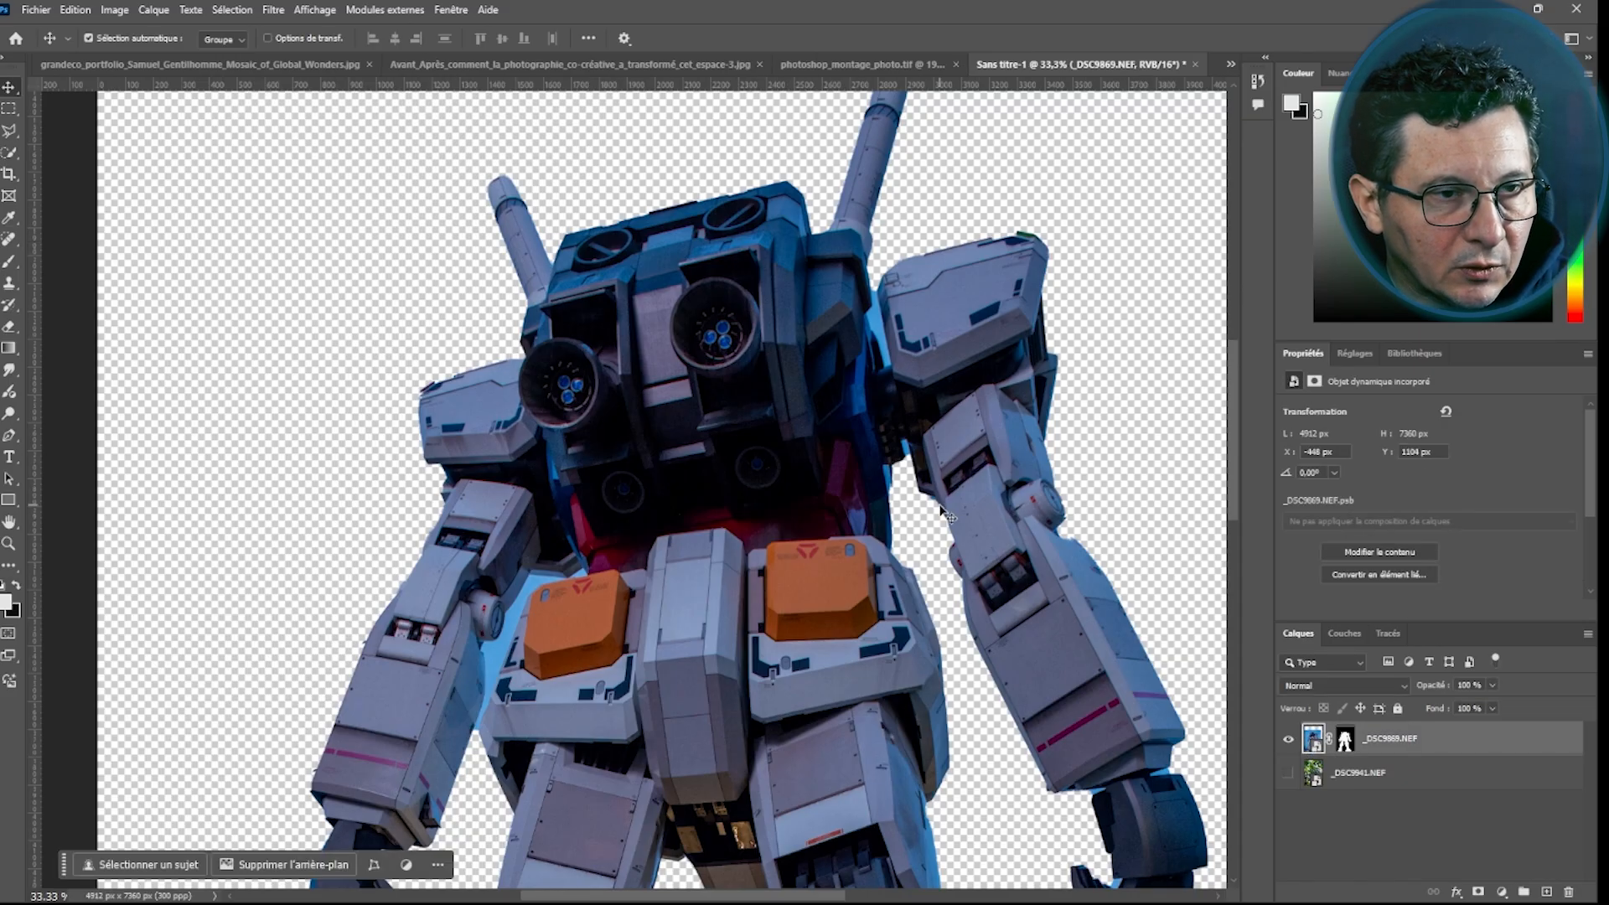
click(9, 153)
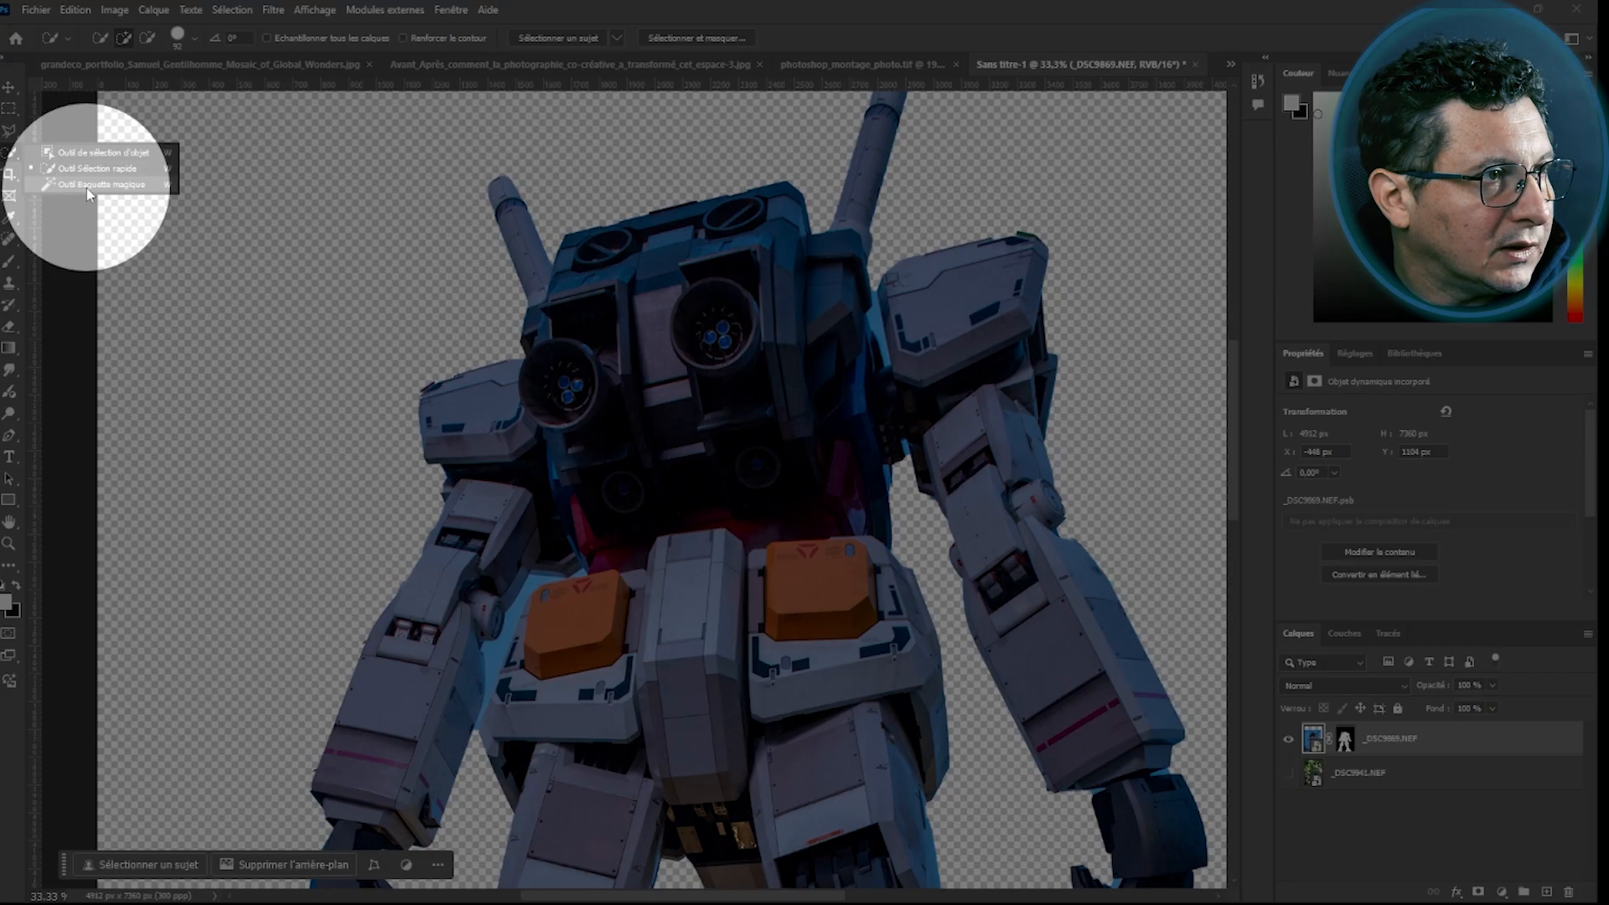
click(77, 186)
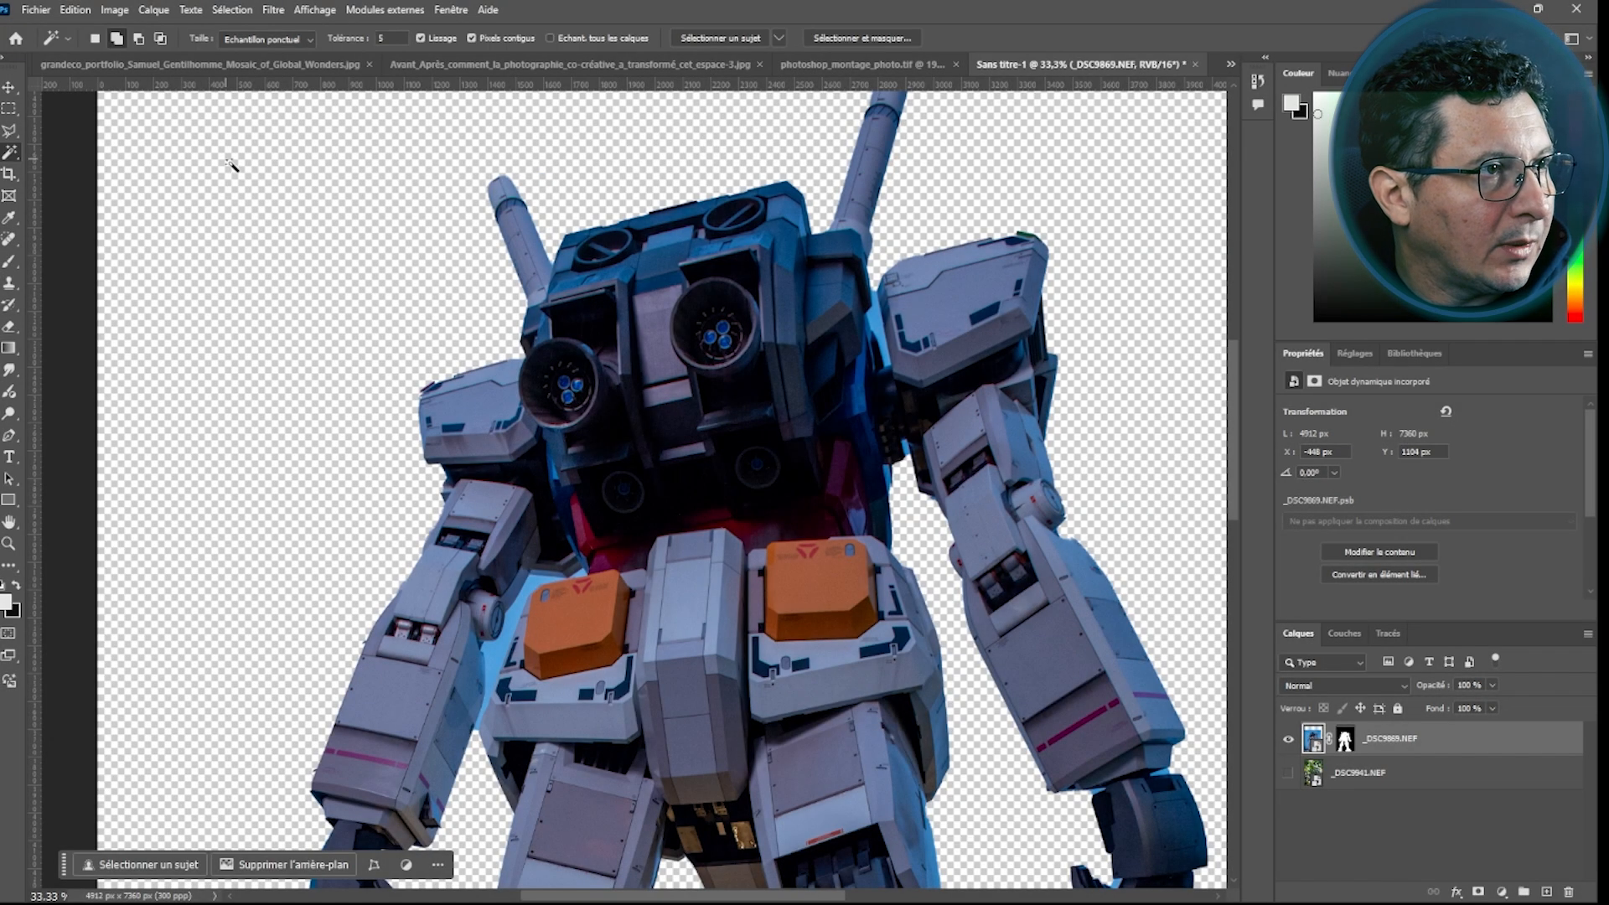
click(397, 39)
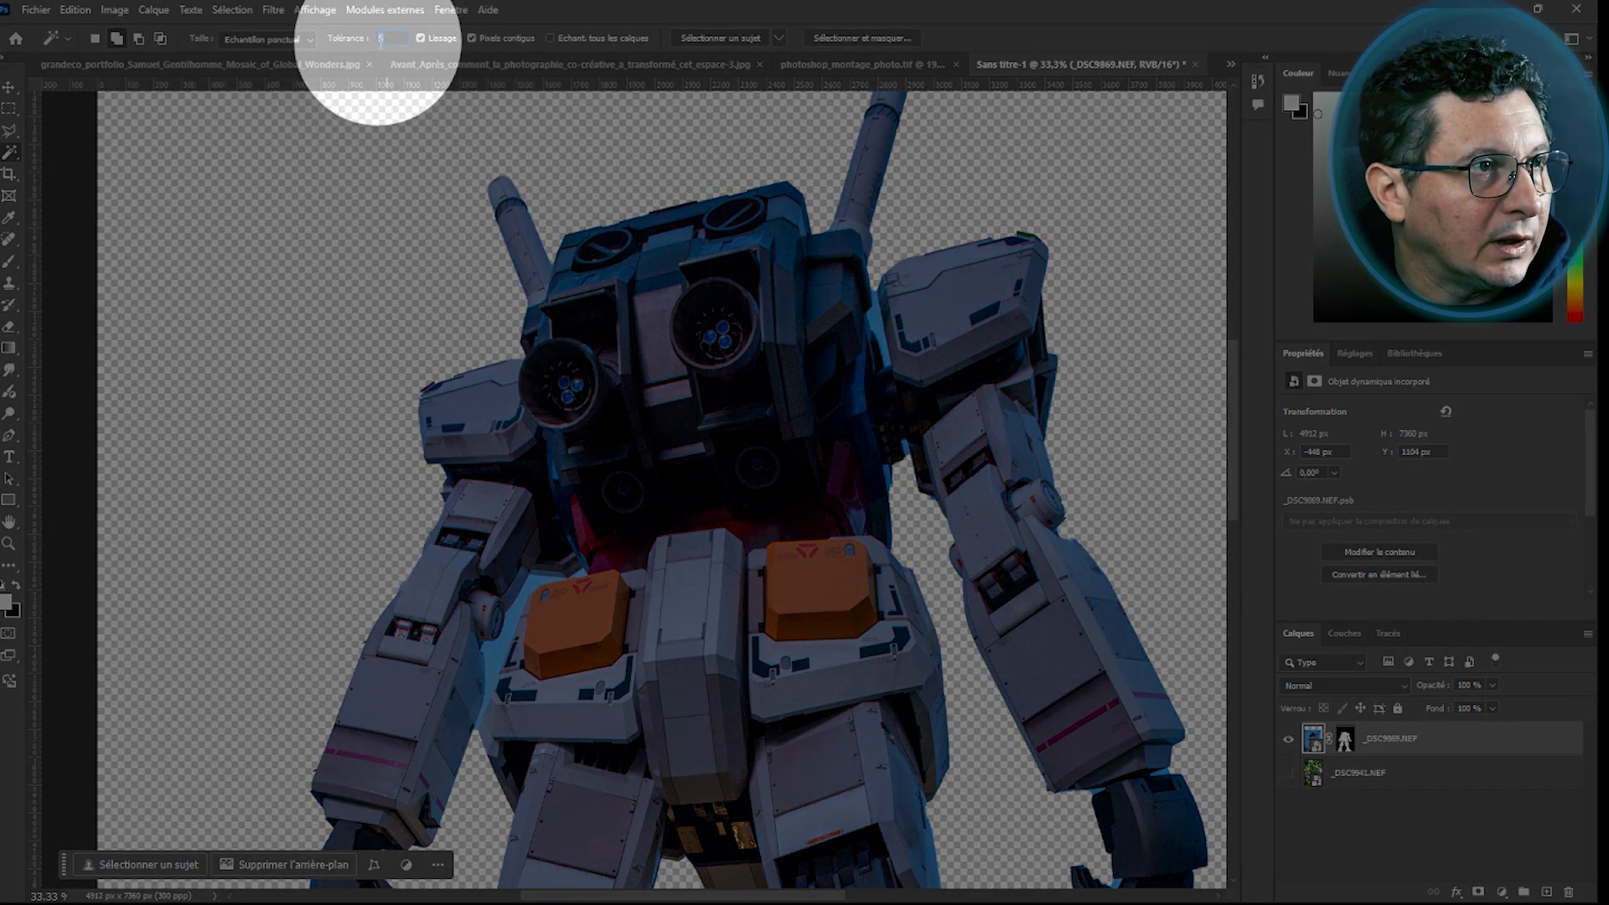
text(1)
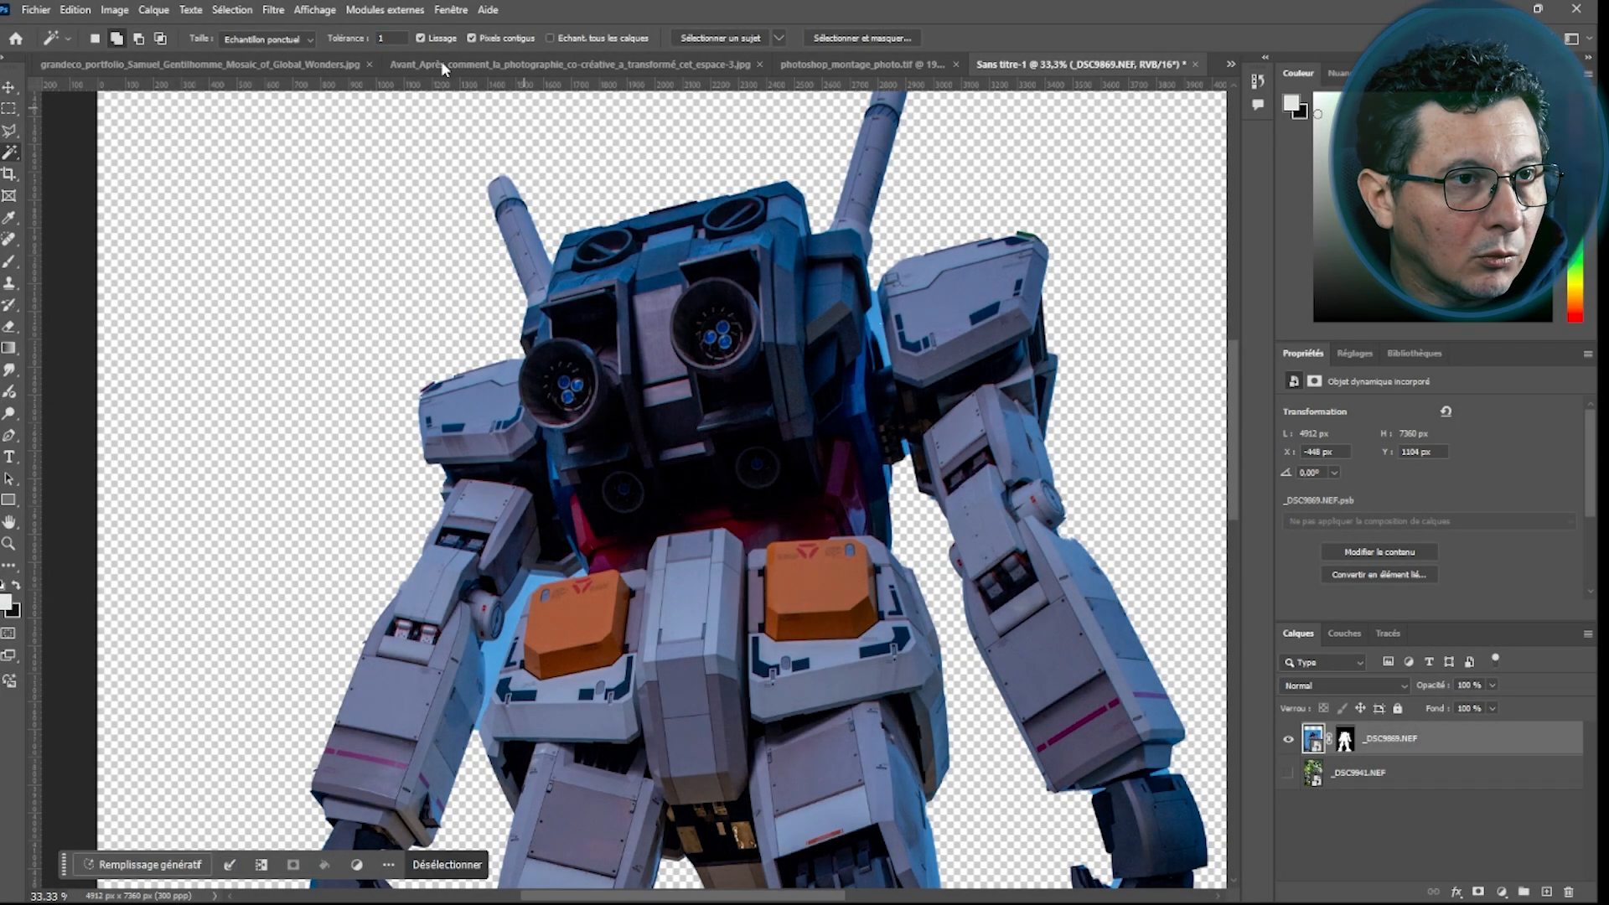
text(5)
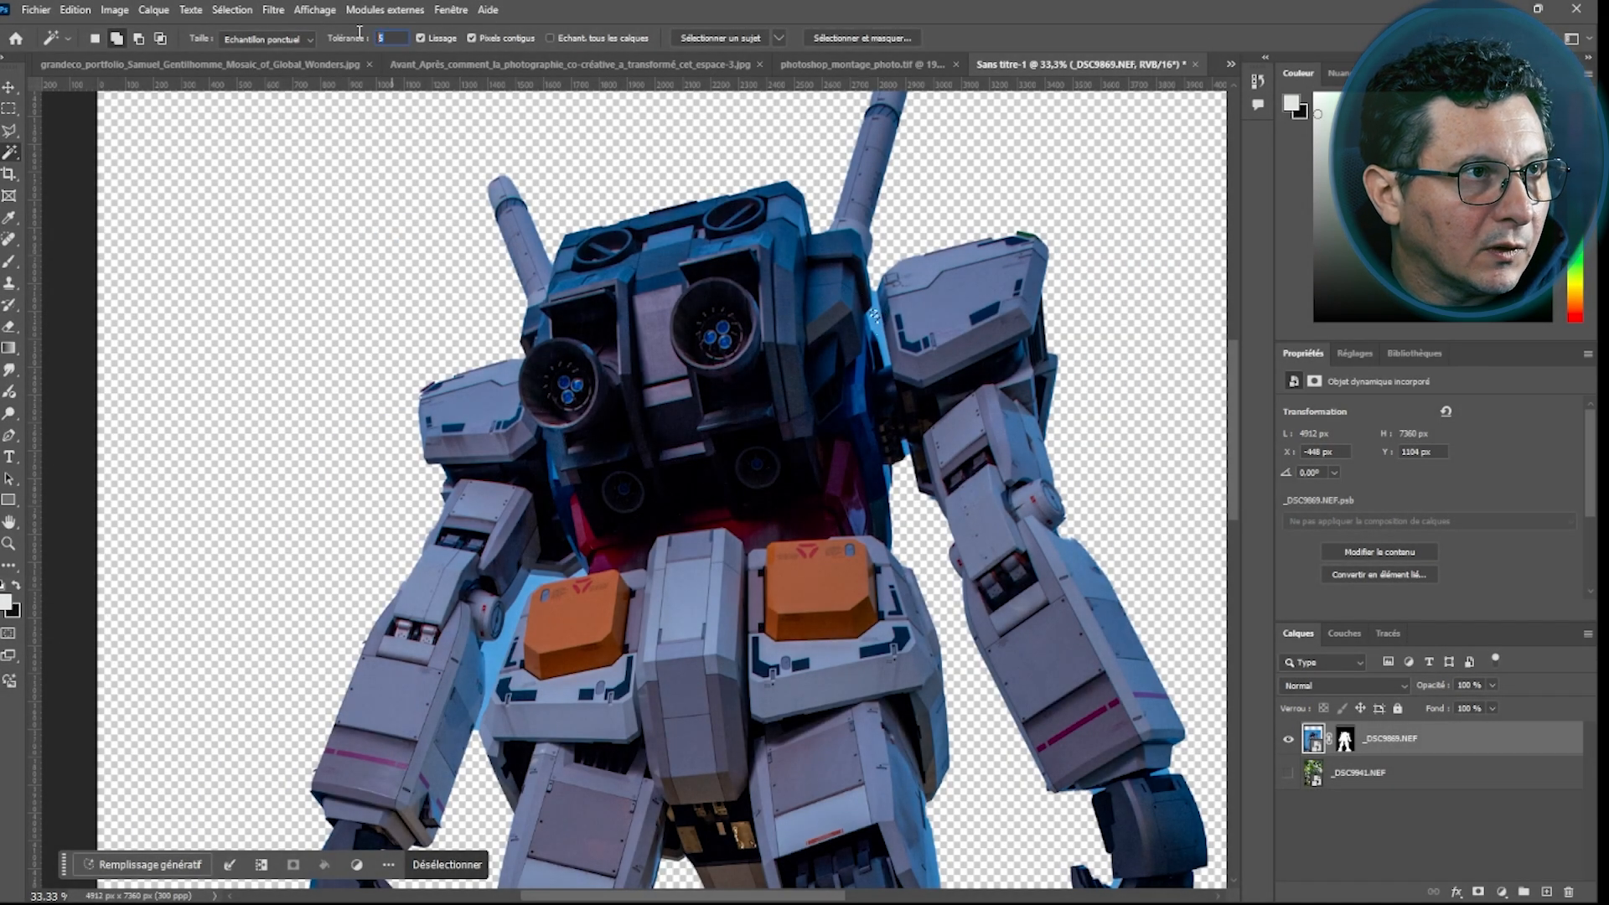
click(874, 329)
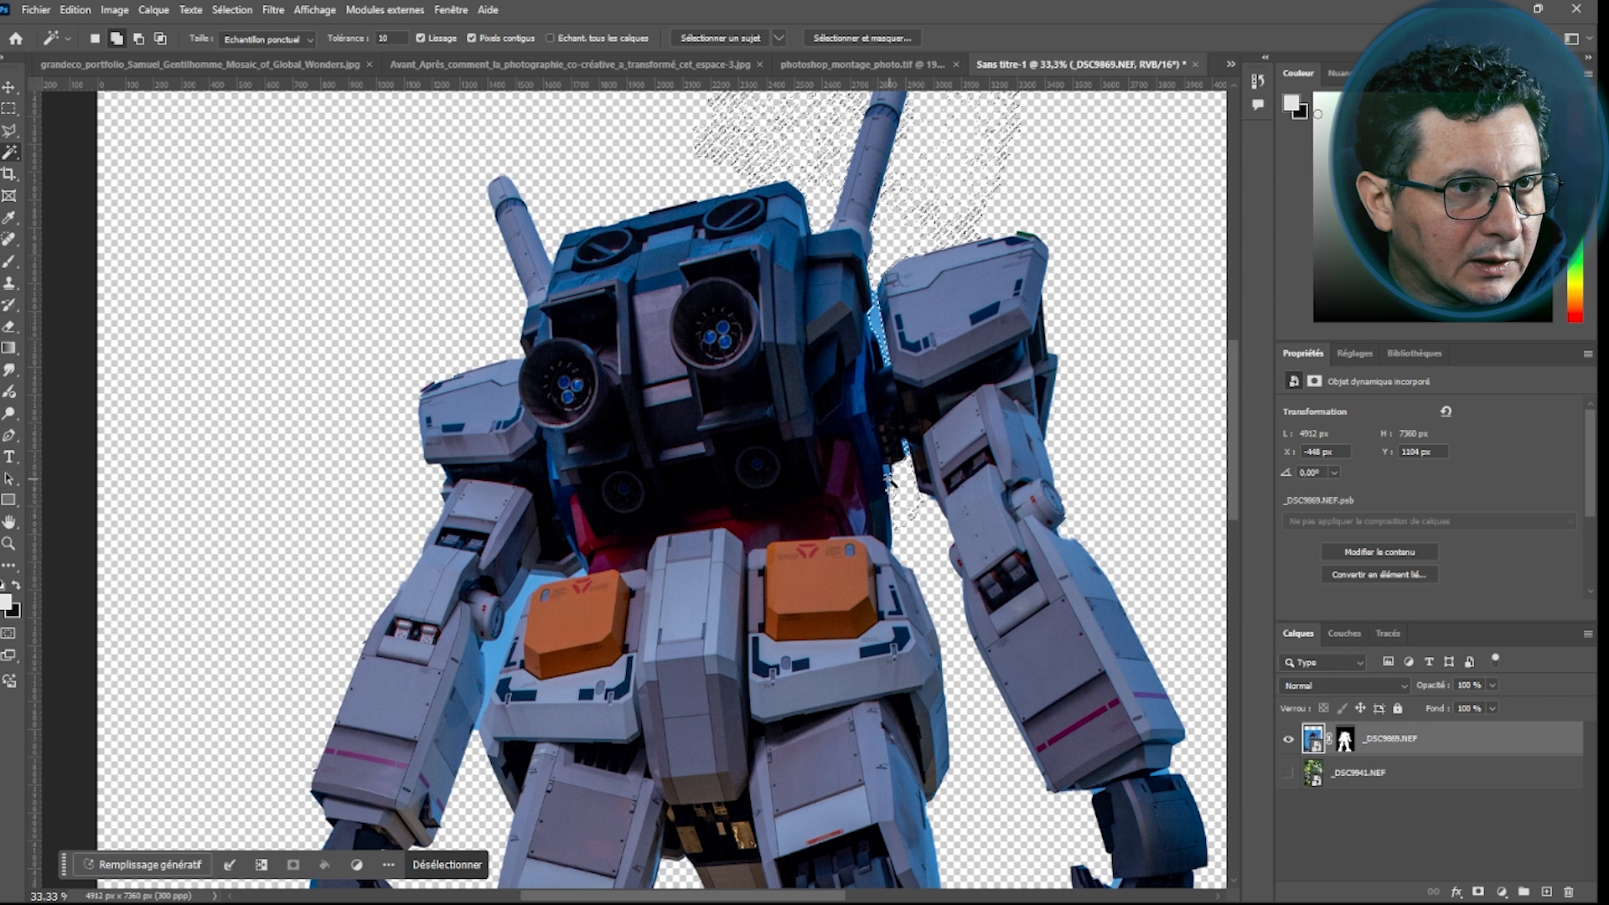
click(507, 630)
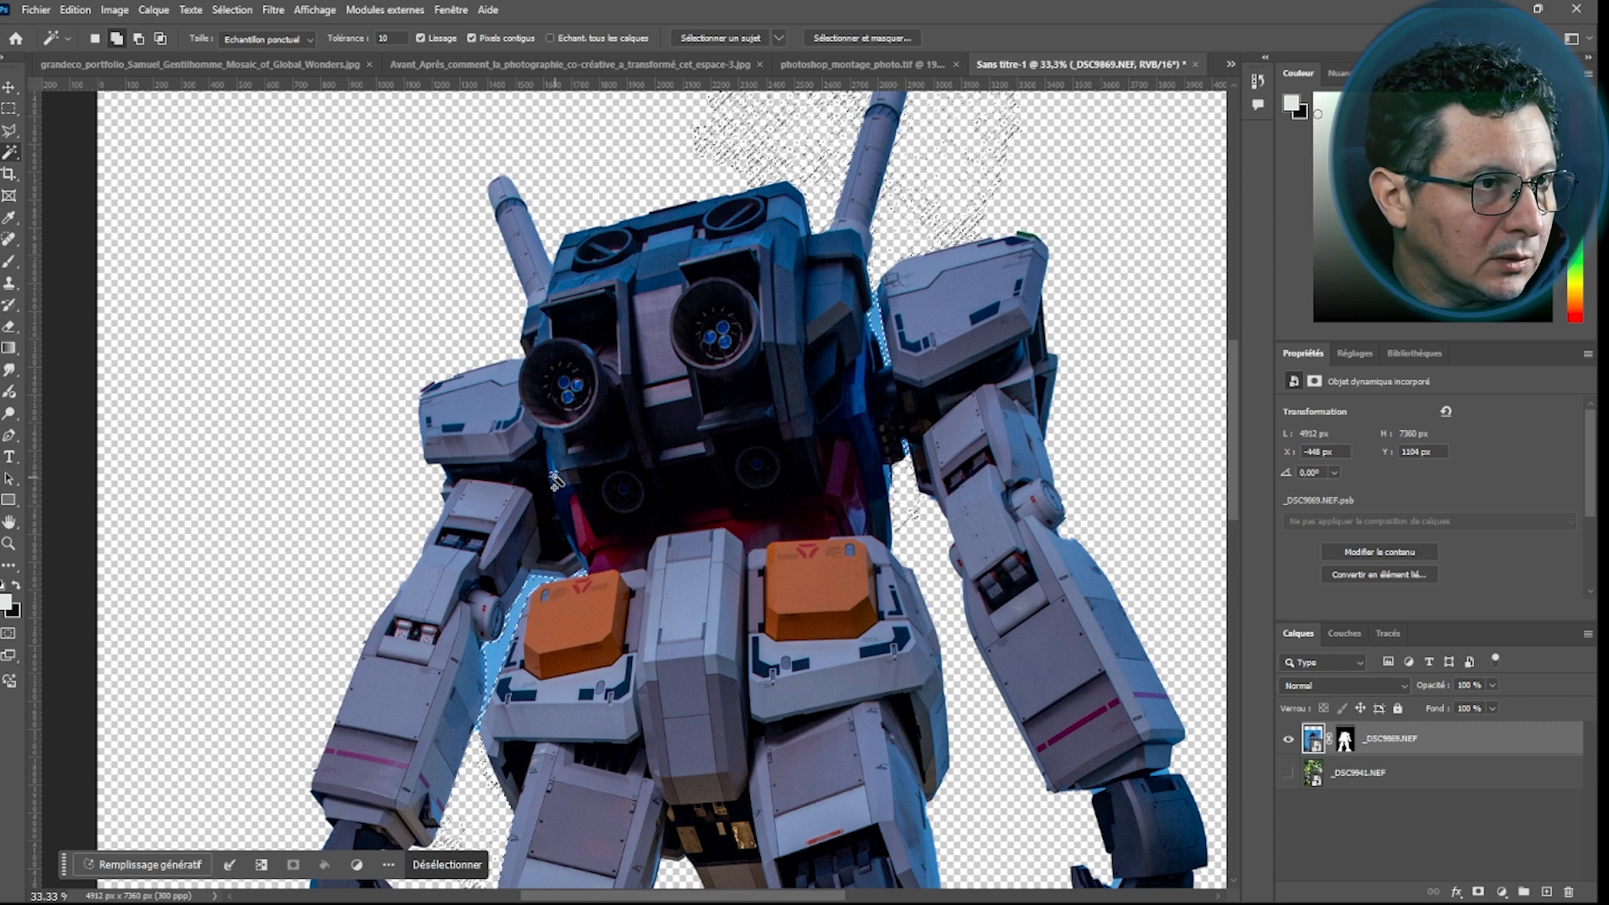
Inspect the cut-out around the robot's legs and select the robot layer's mask
scroll(558, 489, down, 3)
scroll(1024, 213, down, 3)
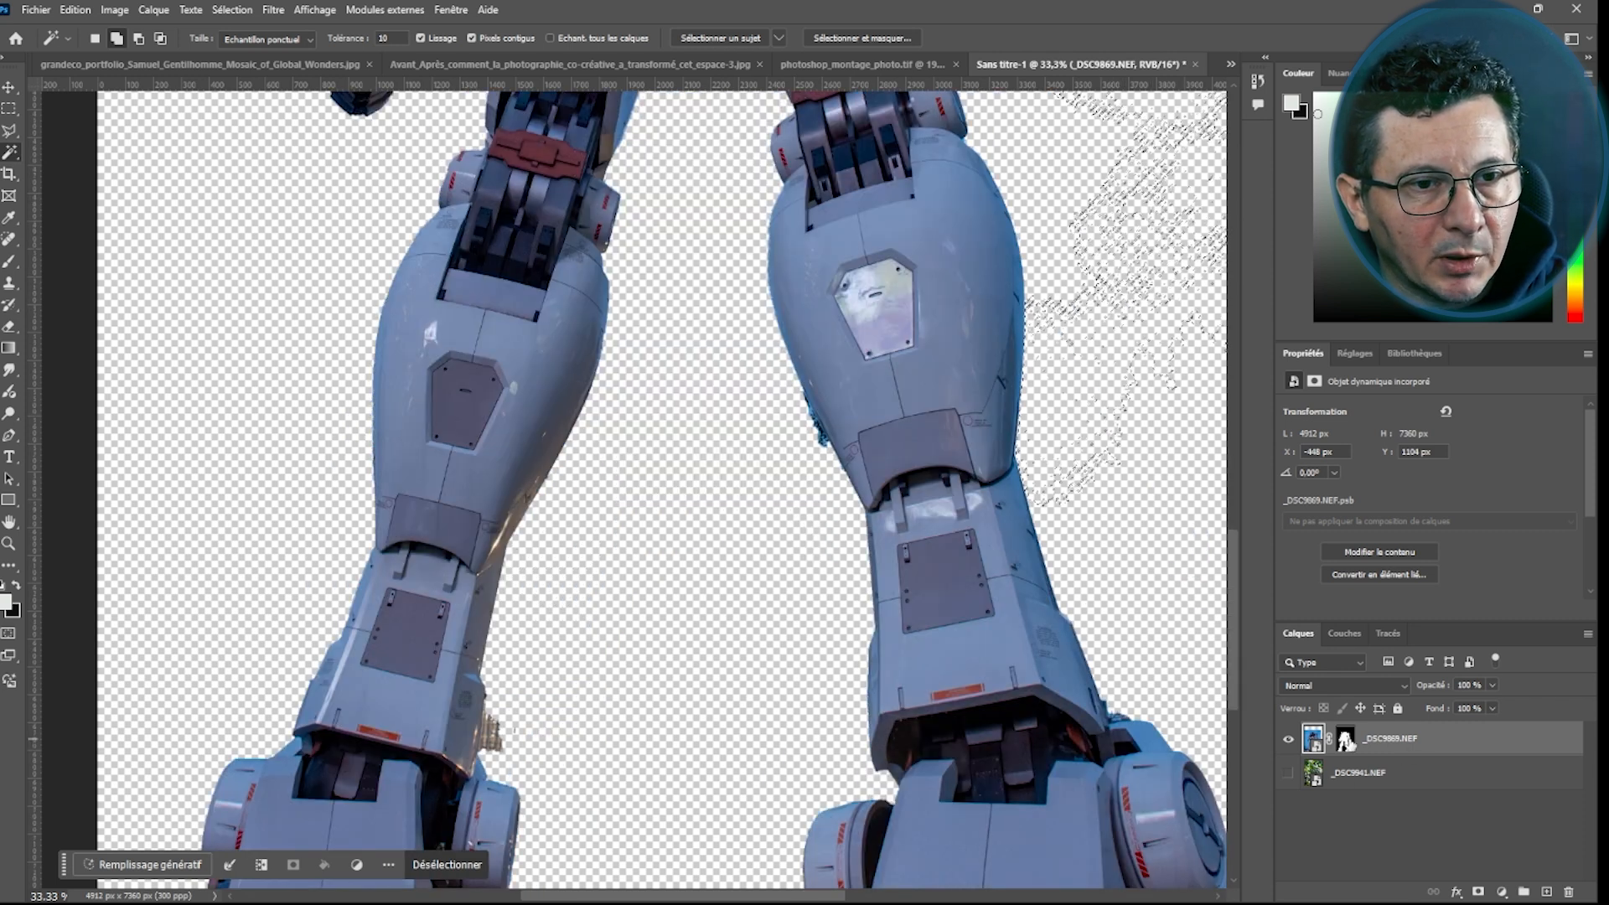
shift+click(1345, 738)
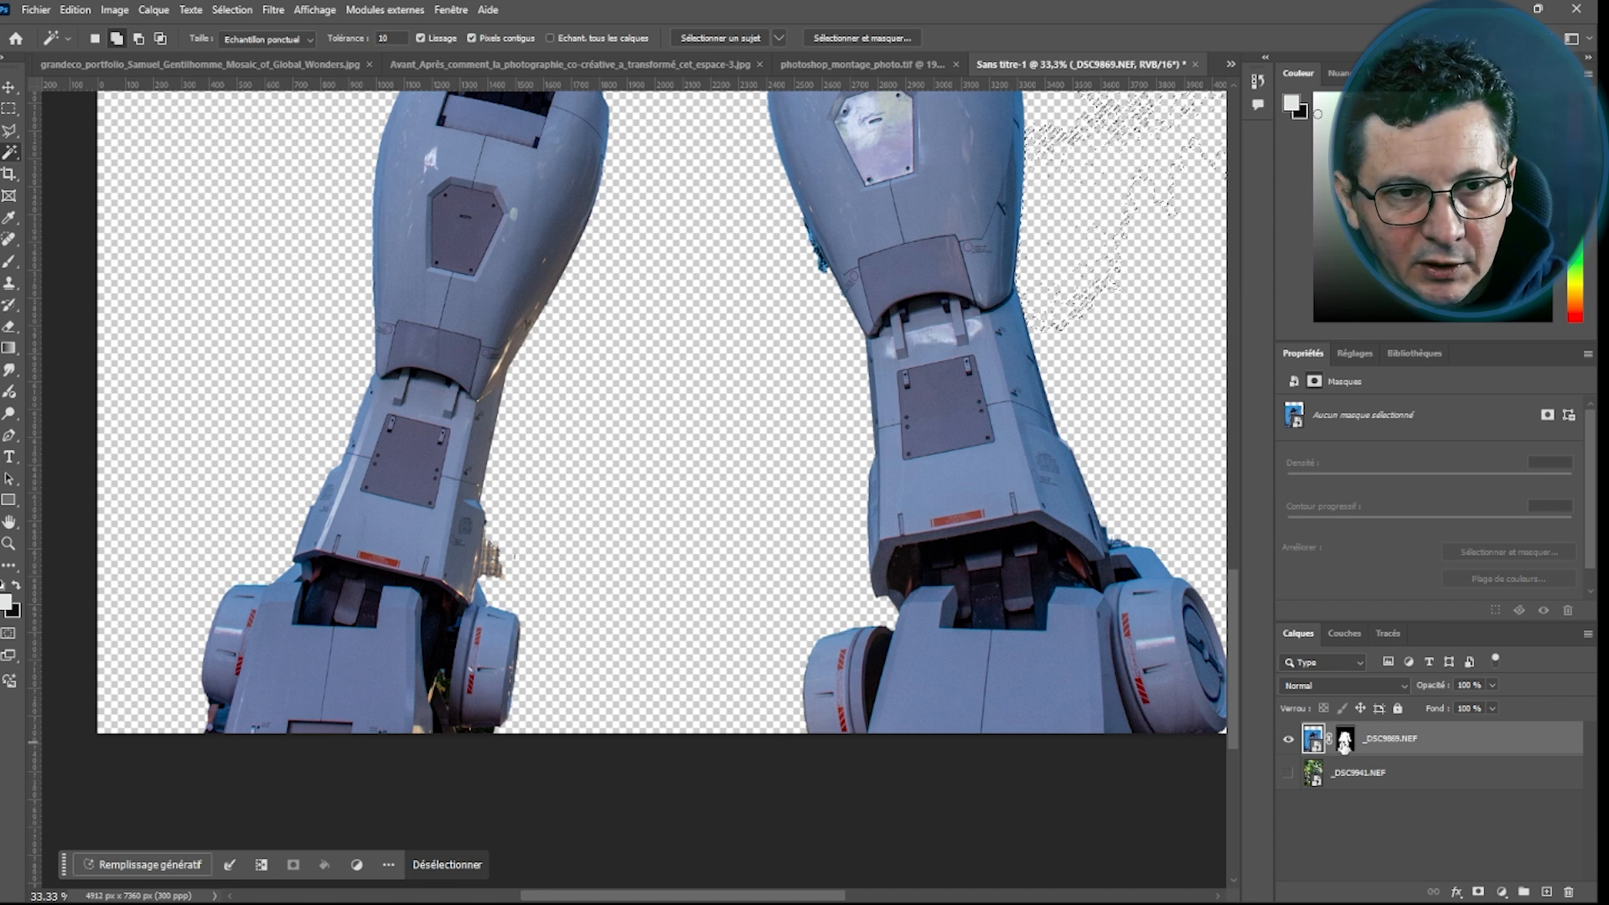
shift+click(1344, 742)
shift+click(1343, 742)
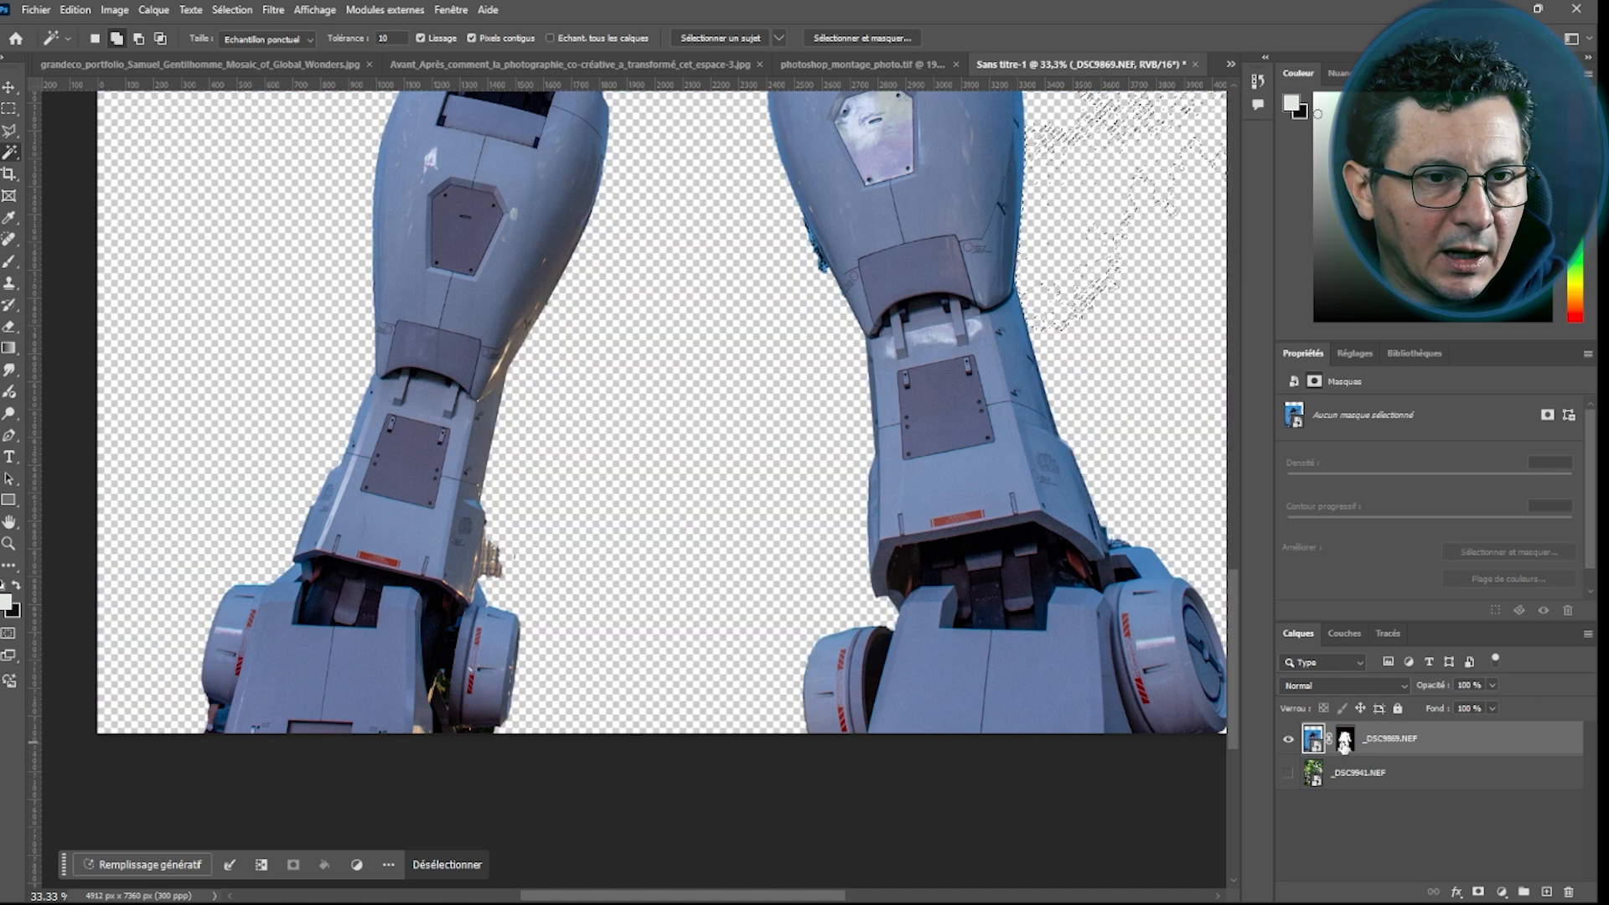
shift+click(1344, 741)
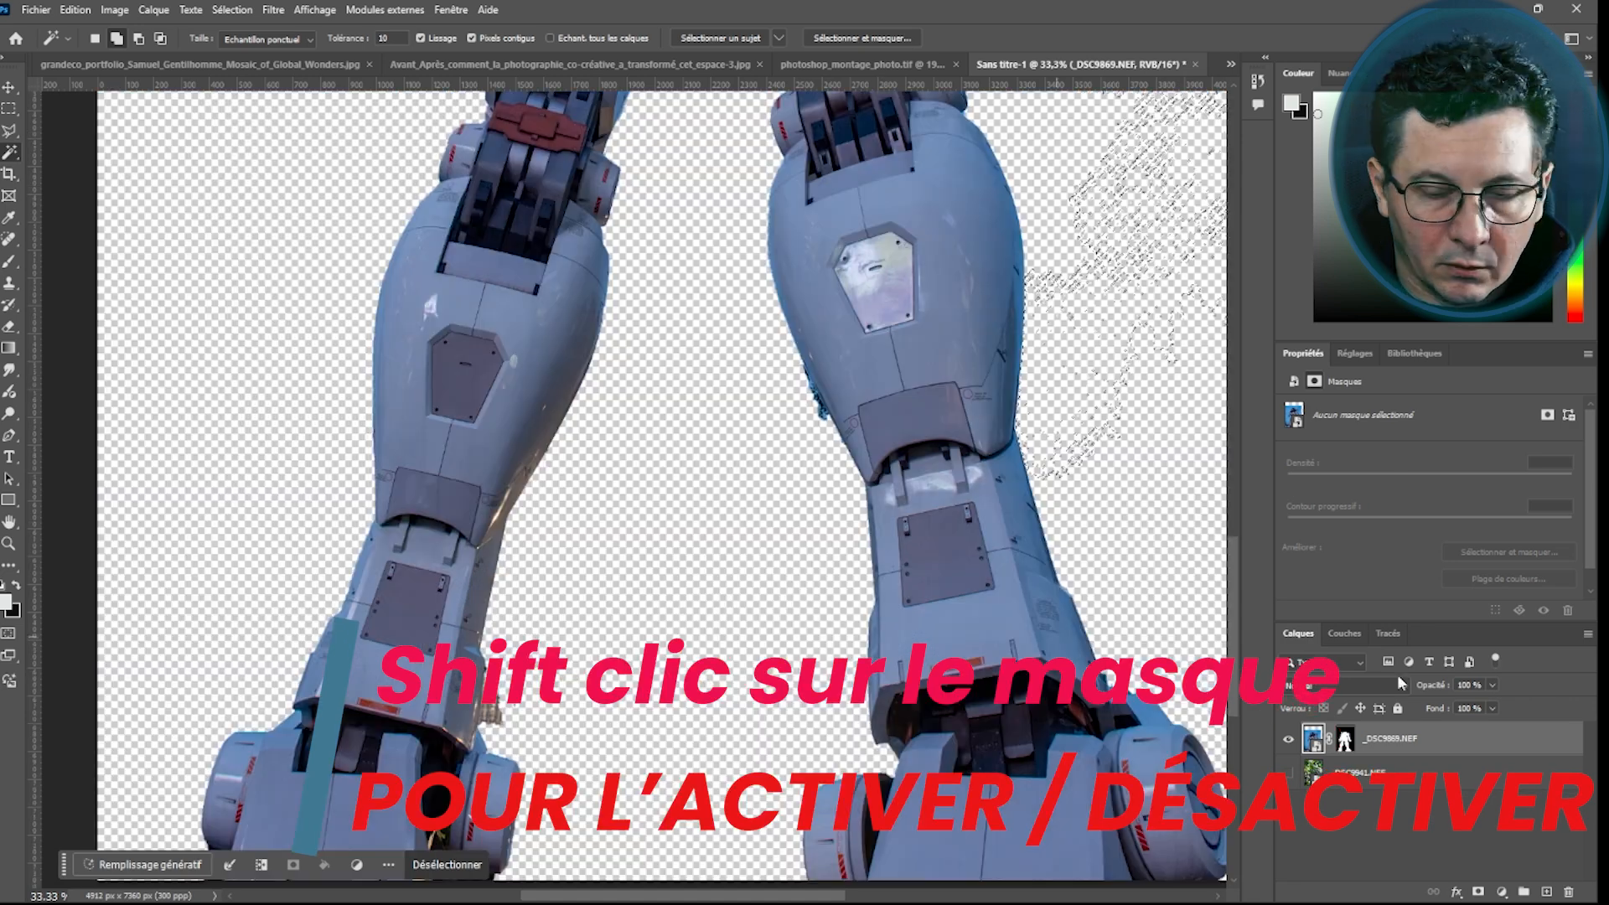
shift+click(1344, 742)
drag(1233, 645, 1234, 473)
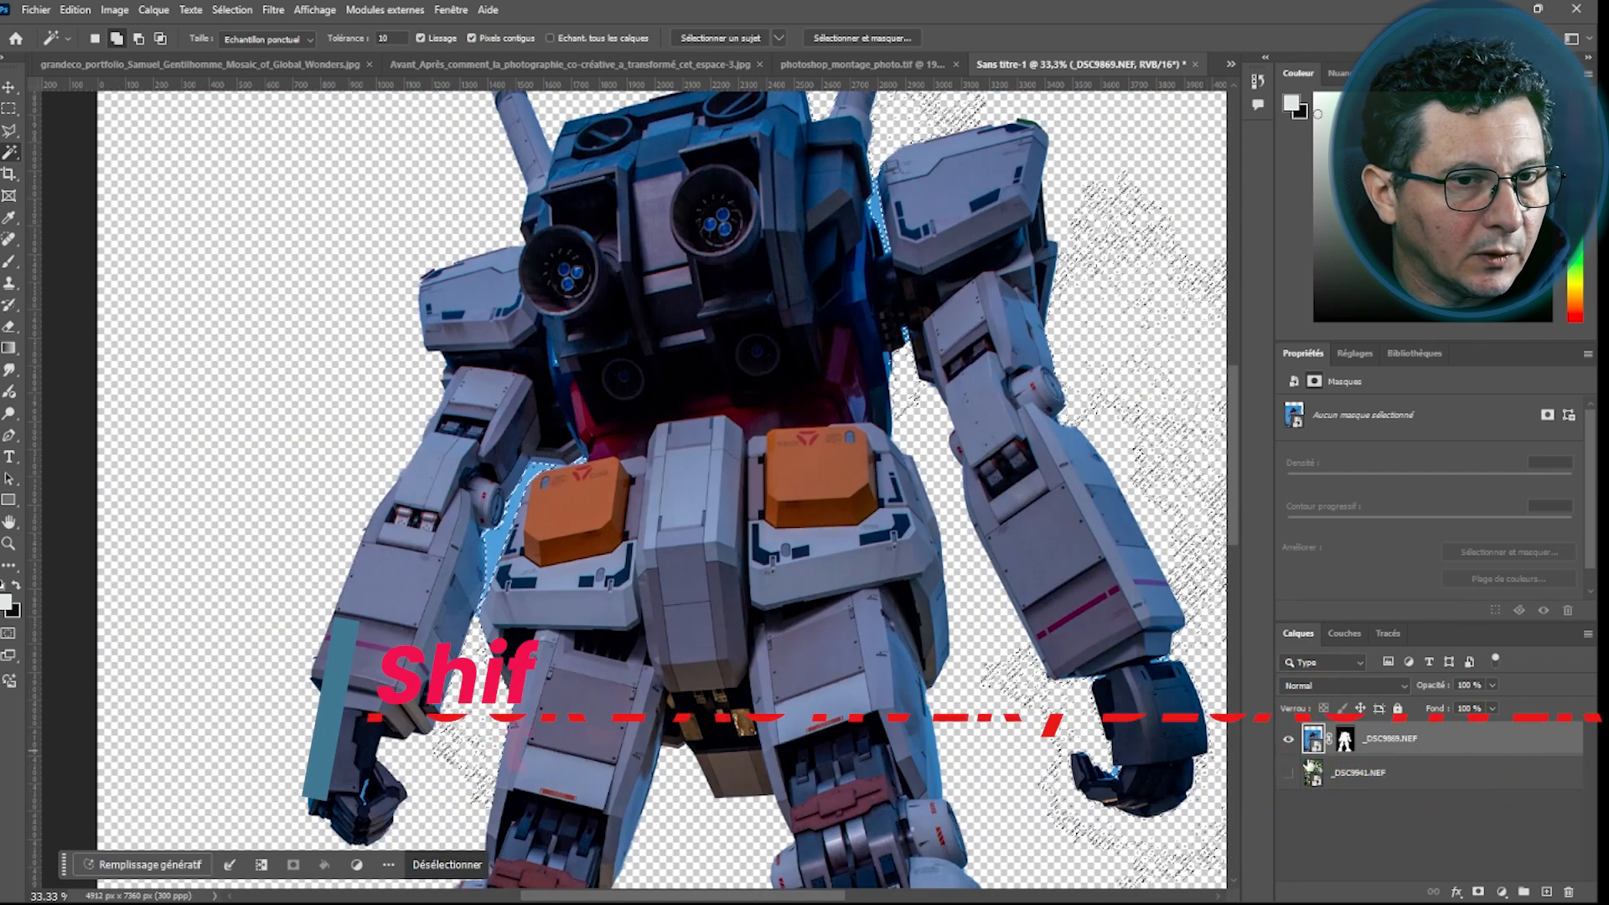
click(1351, 744)
Switch to the Brush tool, set the foreground colour to black, and clear the active selection
key(b)
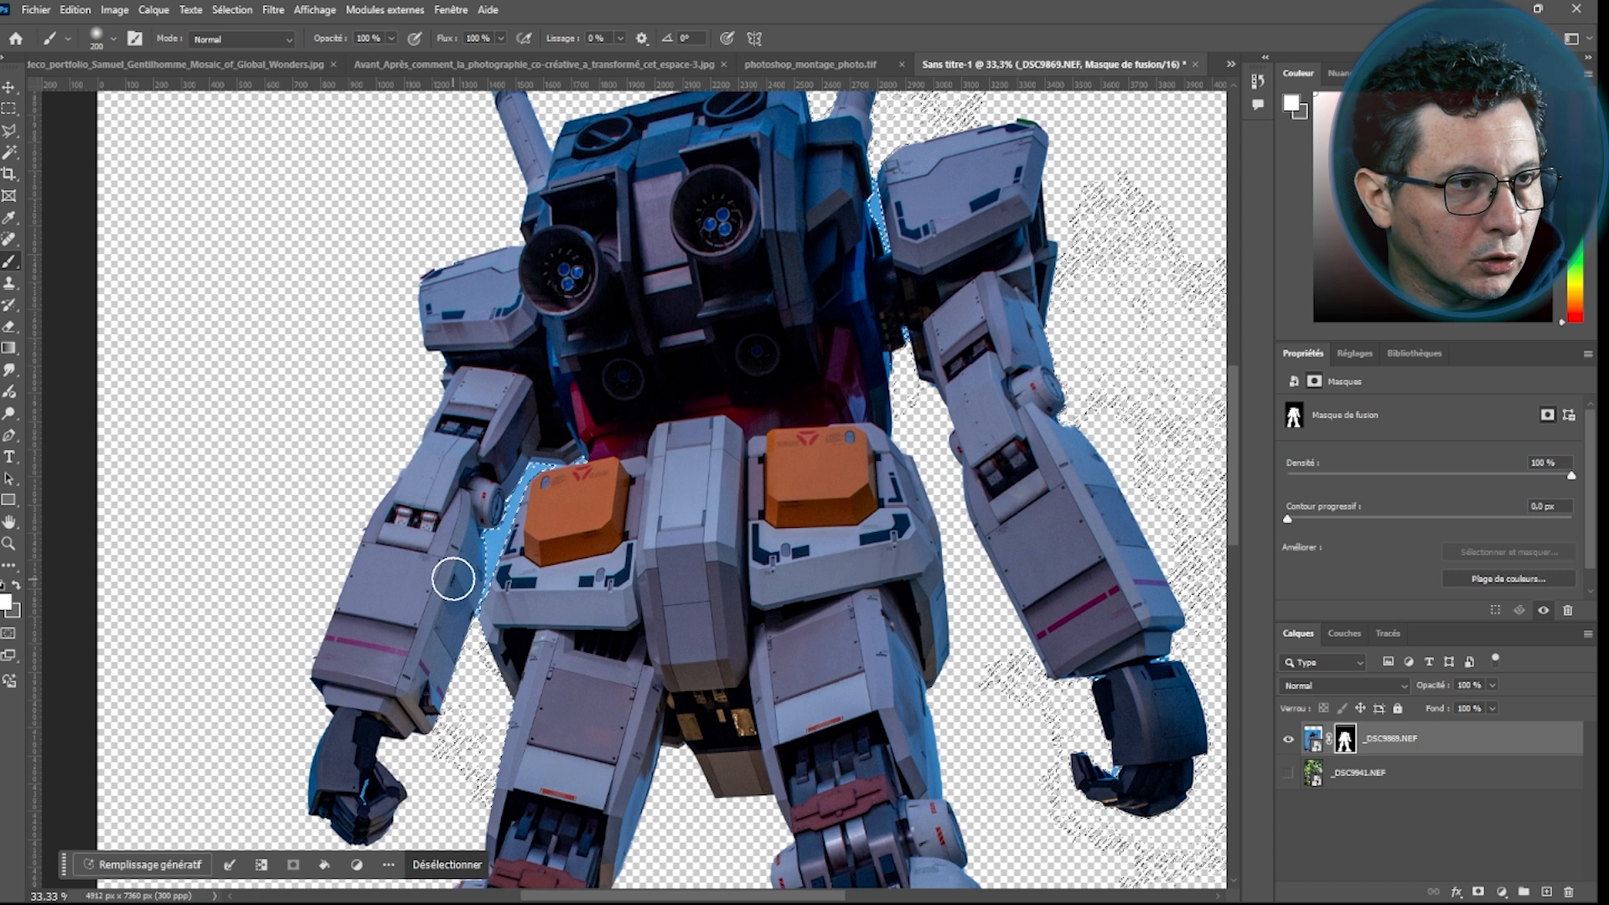
click(5, 604)
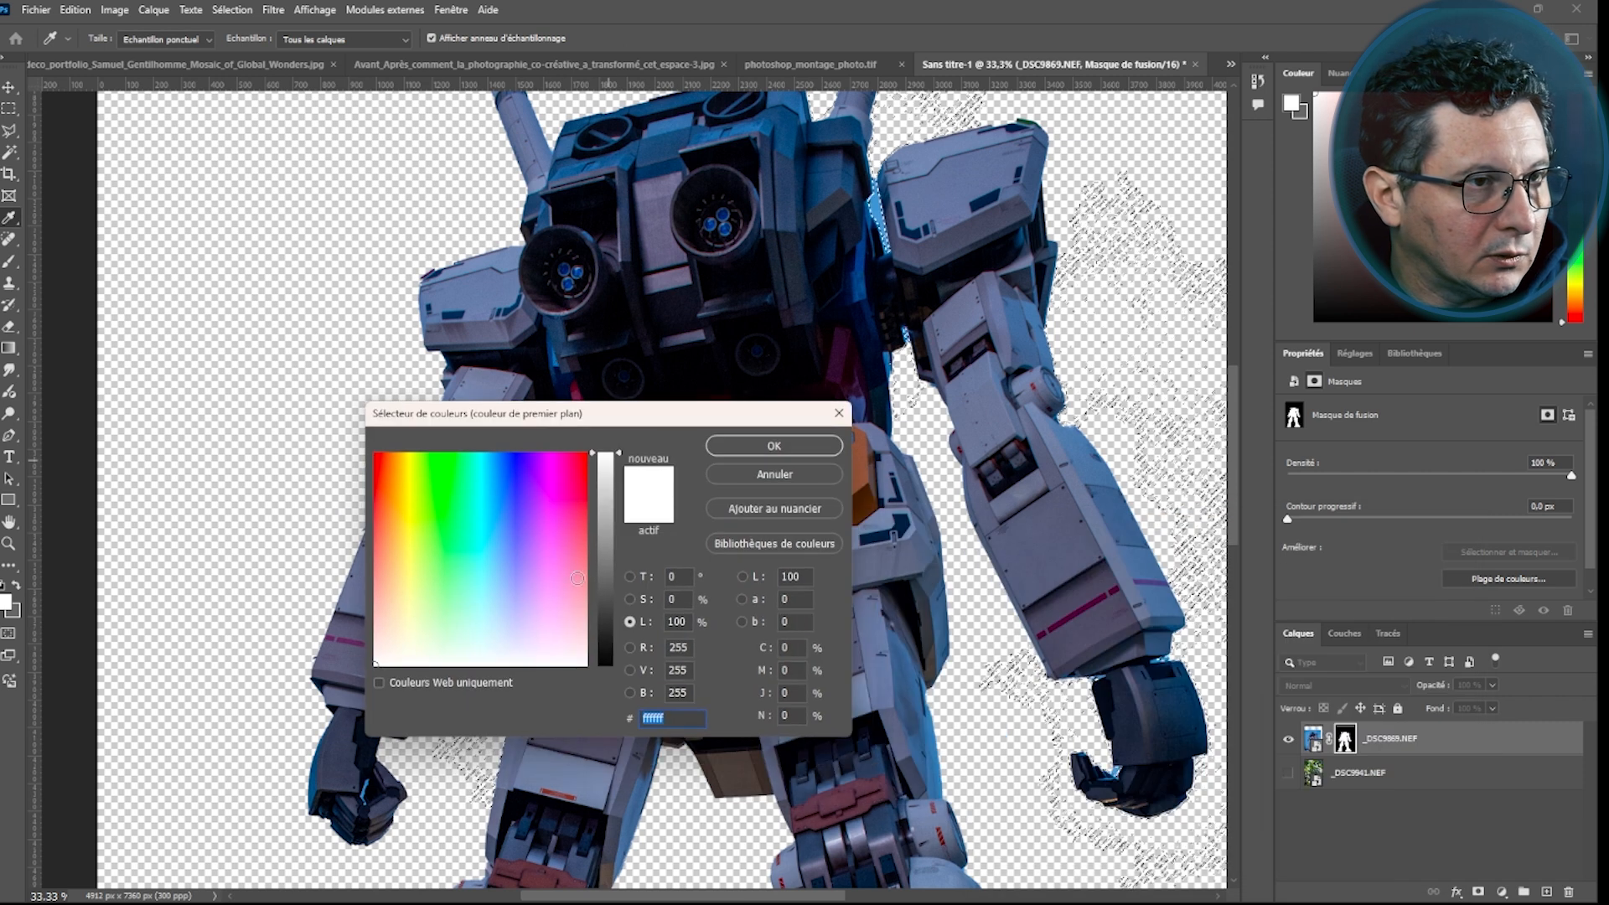
drag(592, 453, 600, 666)
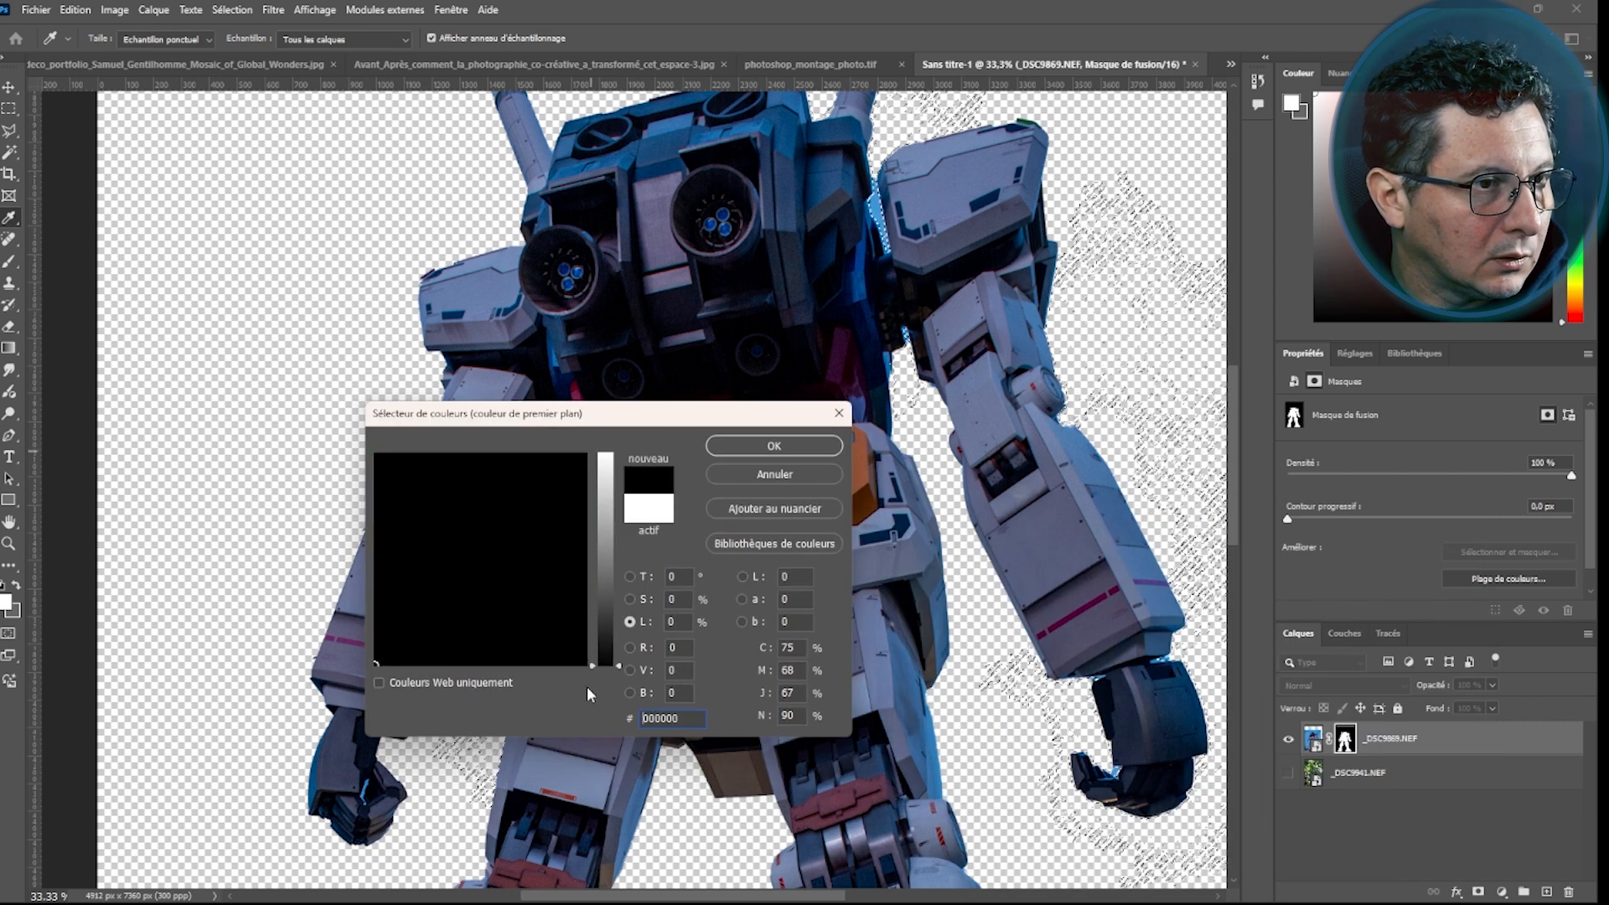
click(772, 445)
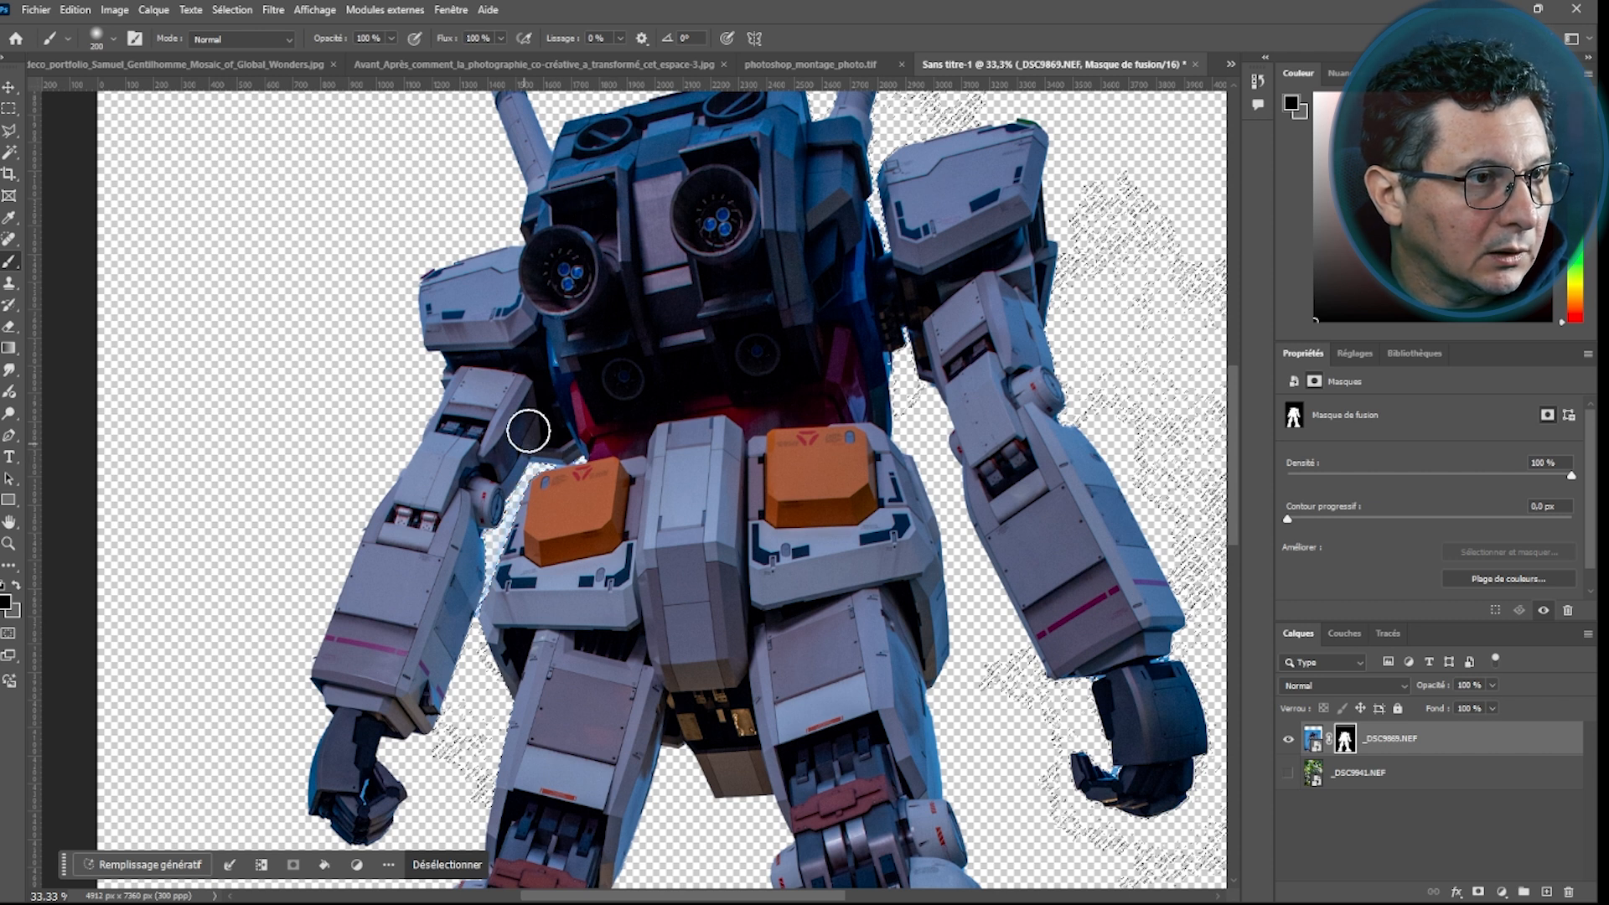
key(ctrl+d)
Show the bamboo background layer again and set the brush size to 50 px
click(1286, 774)
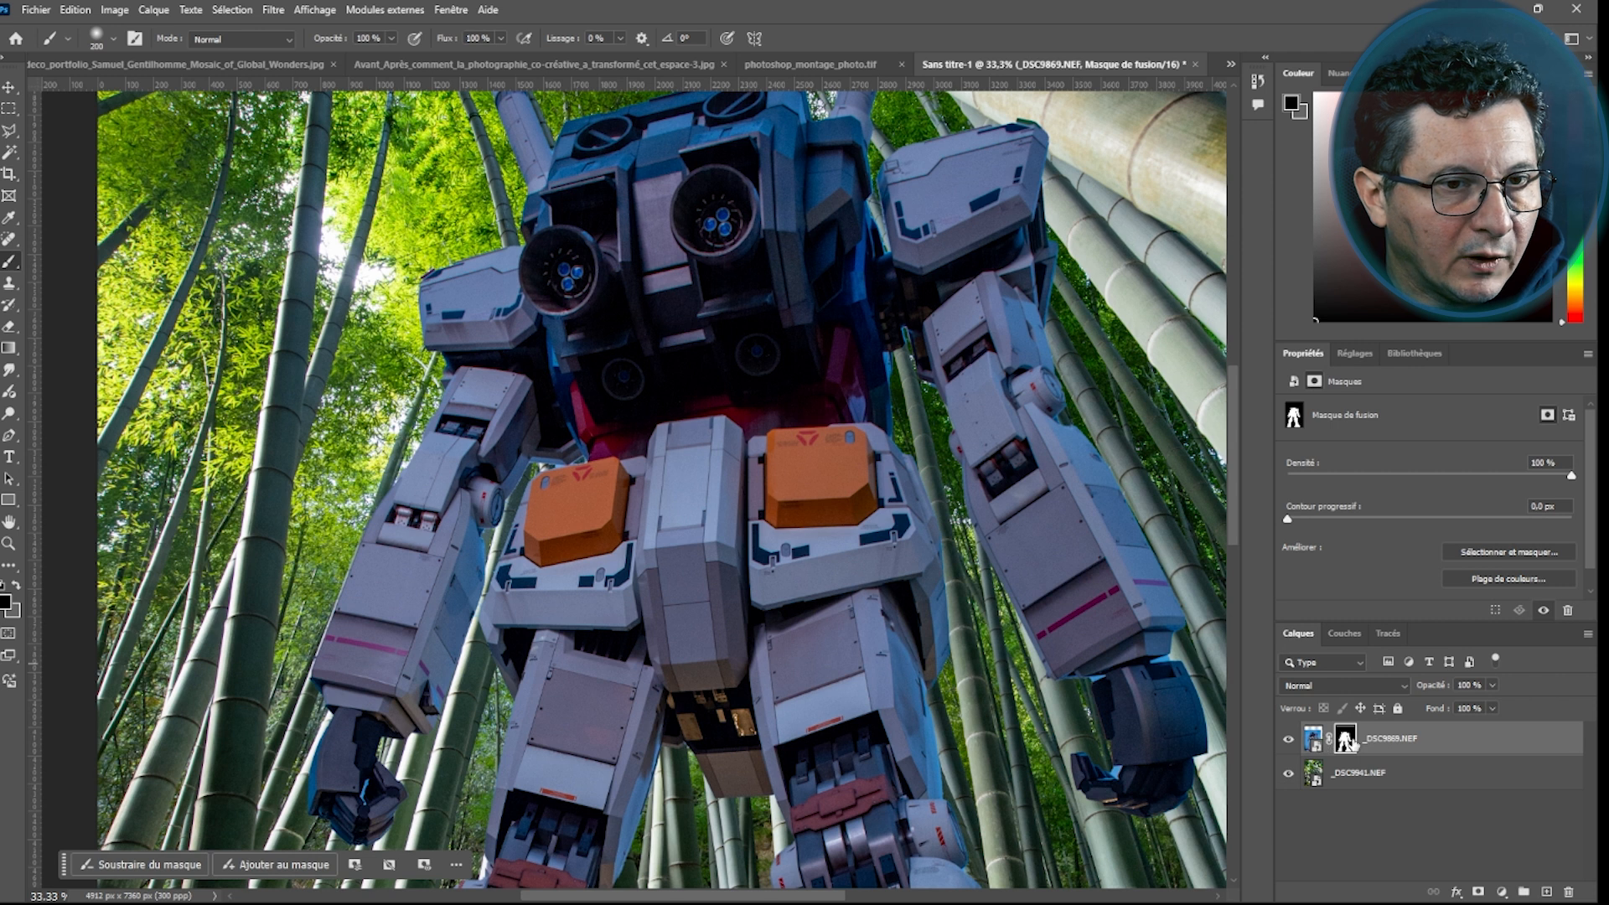
right_click(561, 476)
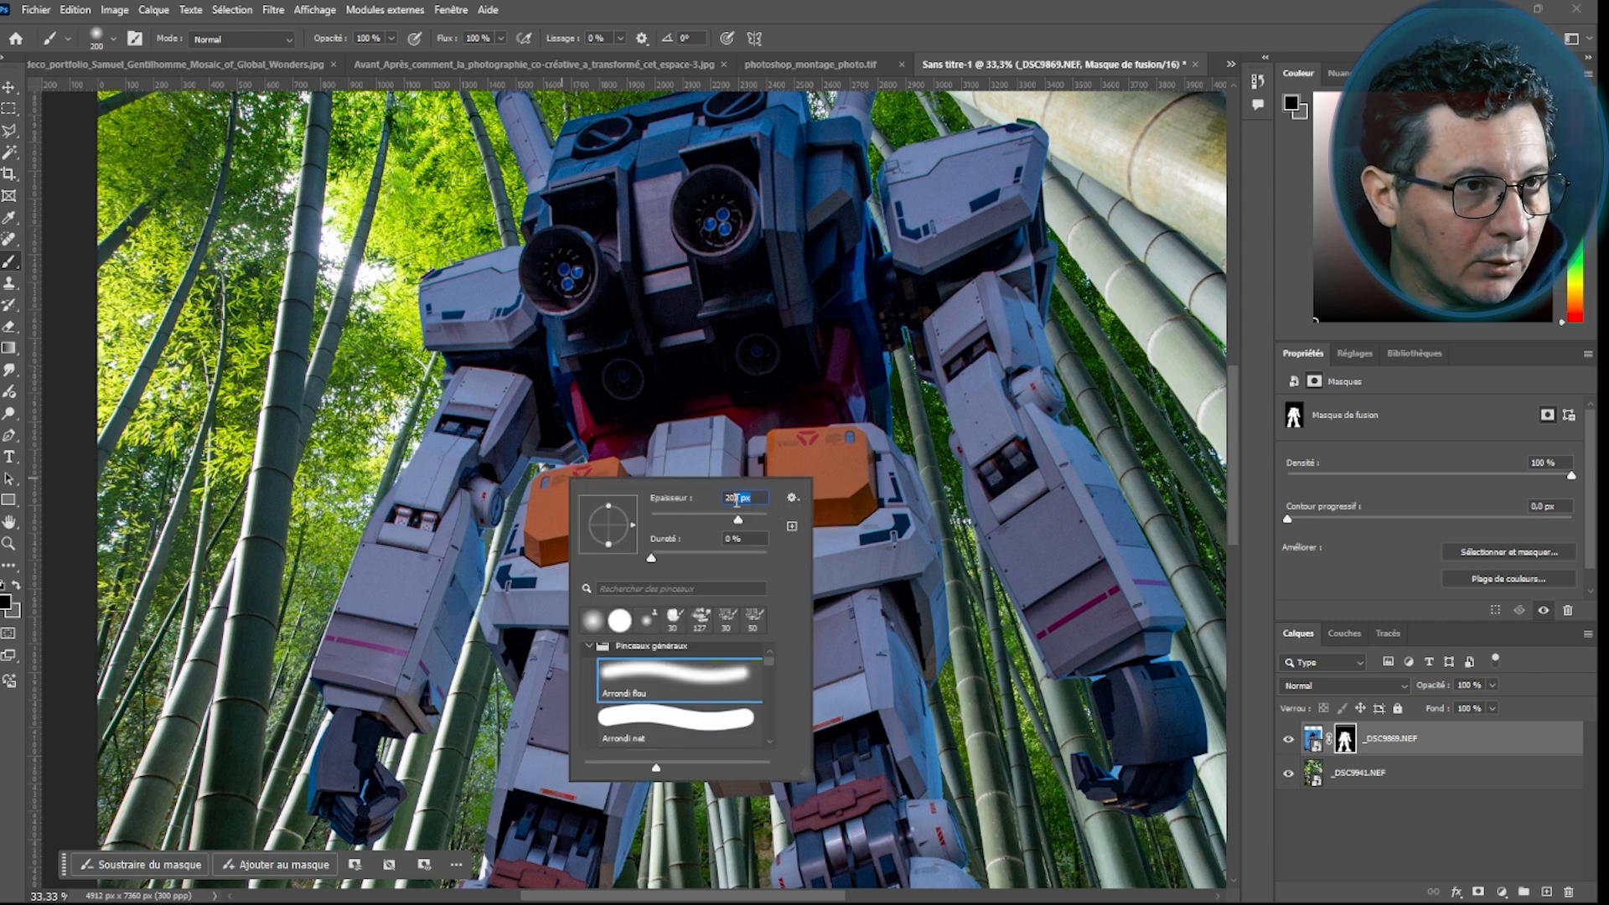
key(Return)
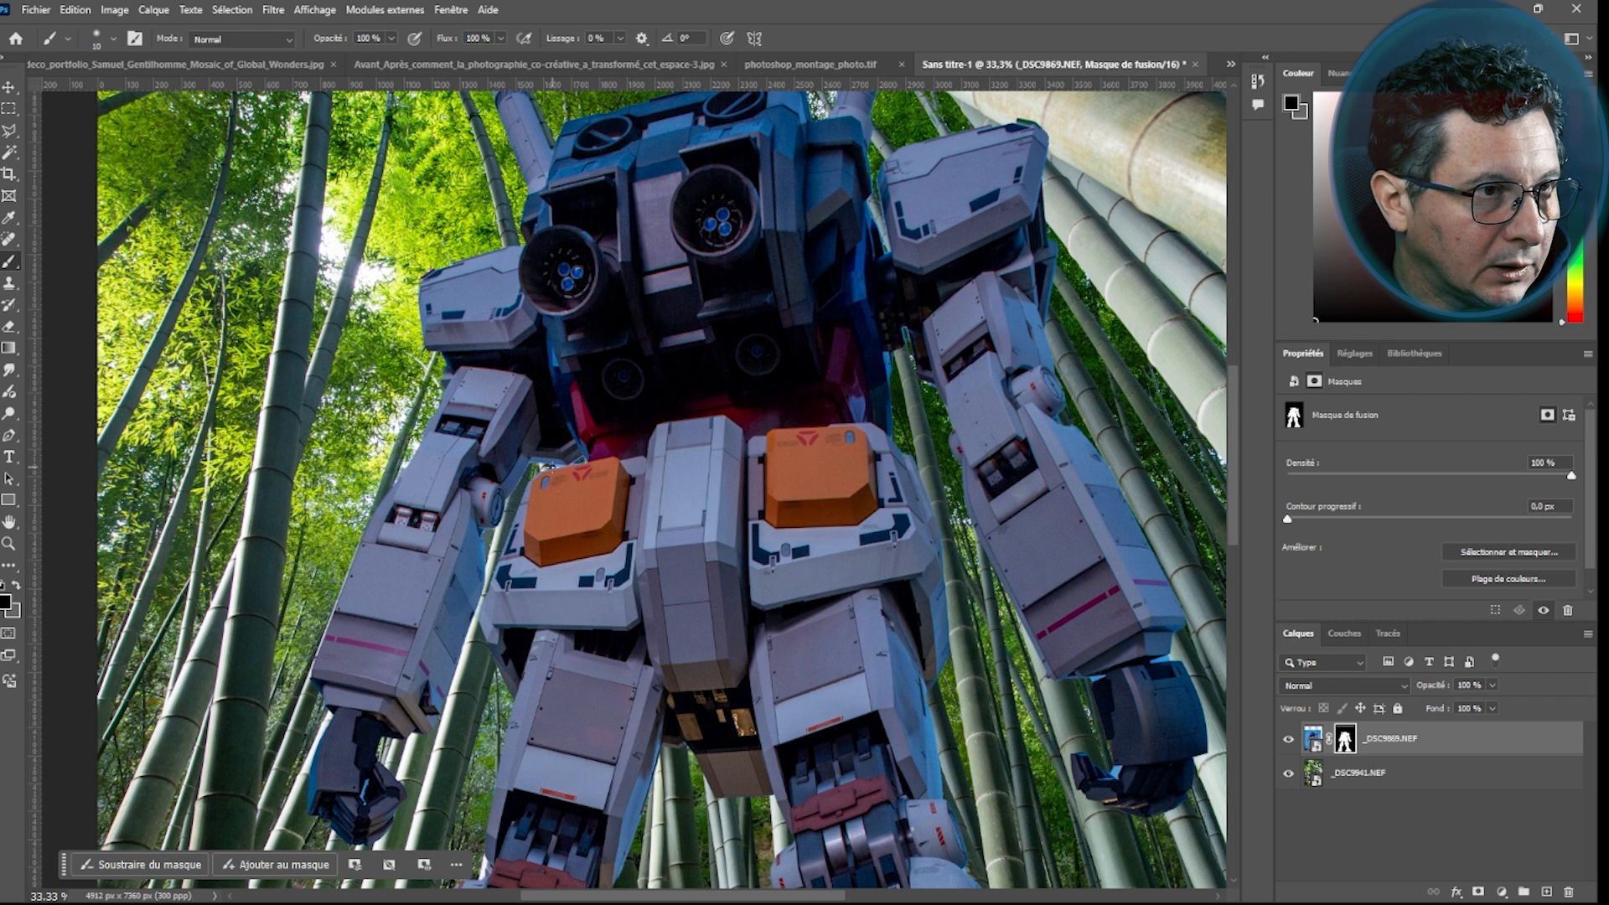
scroll(535, 489, up, 5)
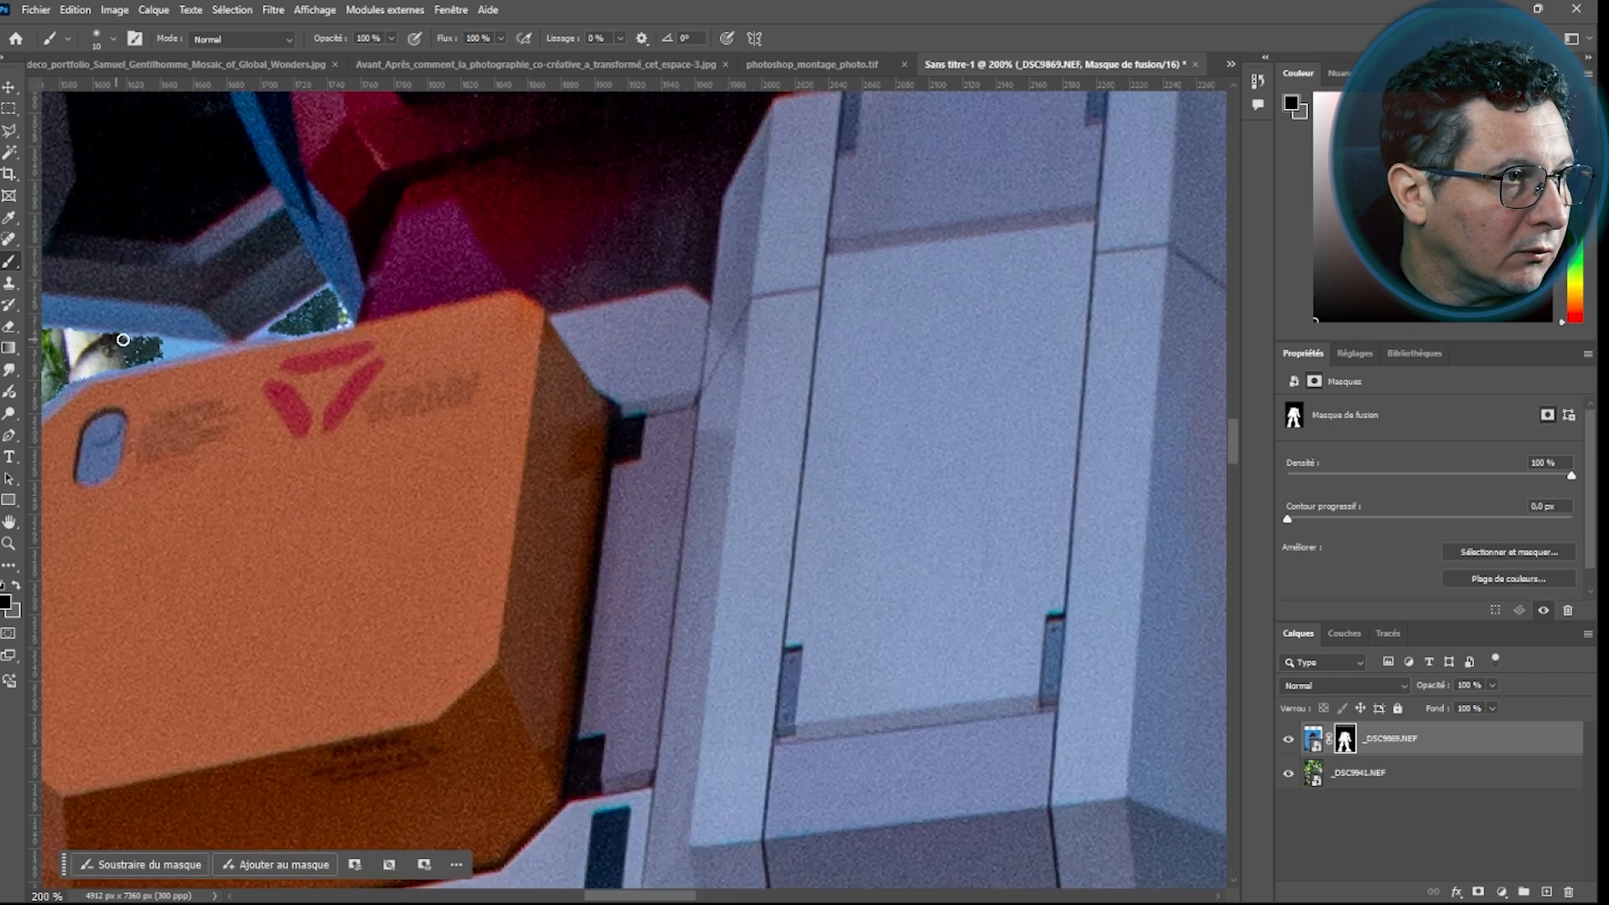
scroll(830, 410, down, 6)
right_click(830, 408)
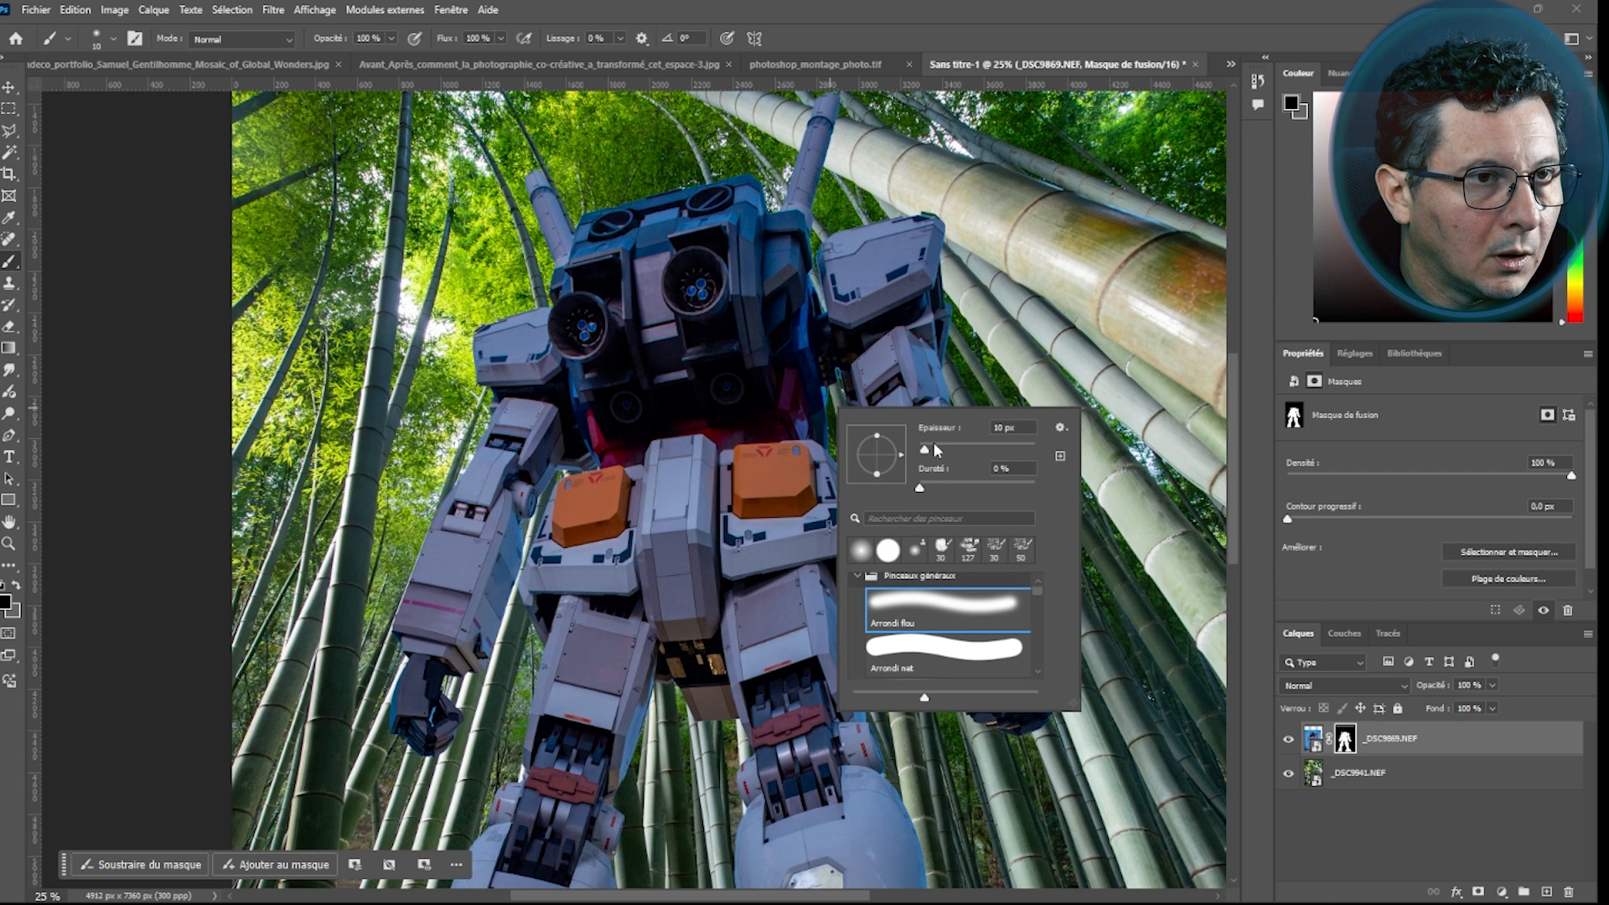
text(50)
key(Return)
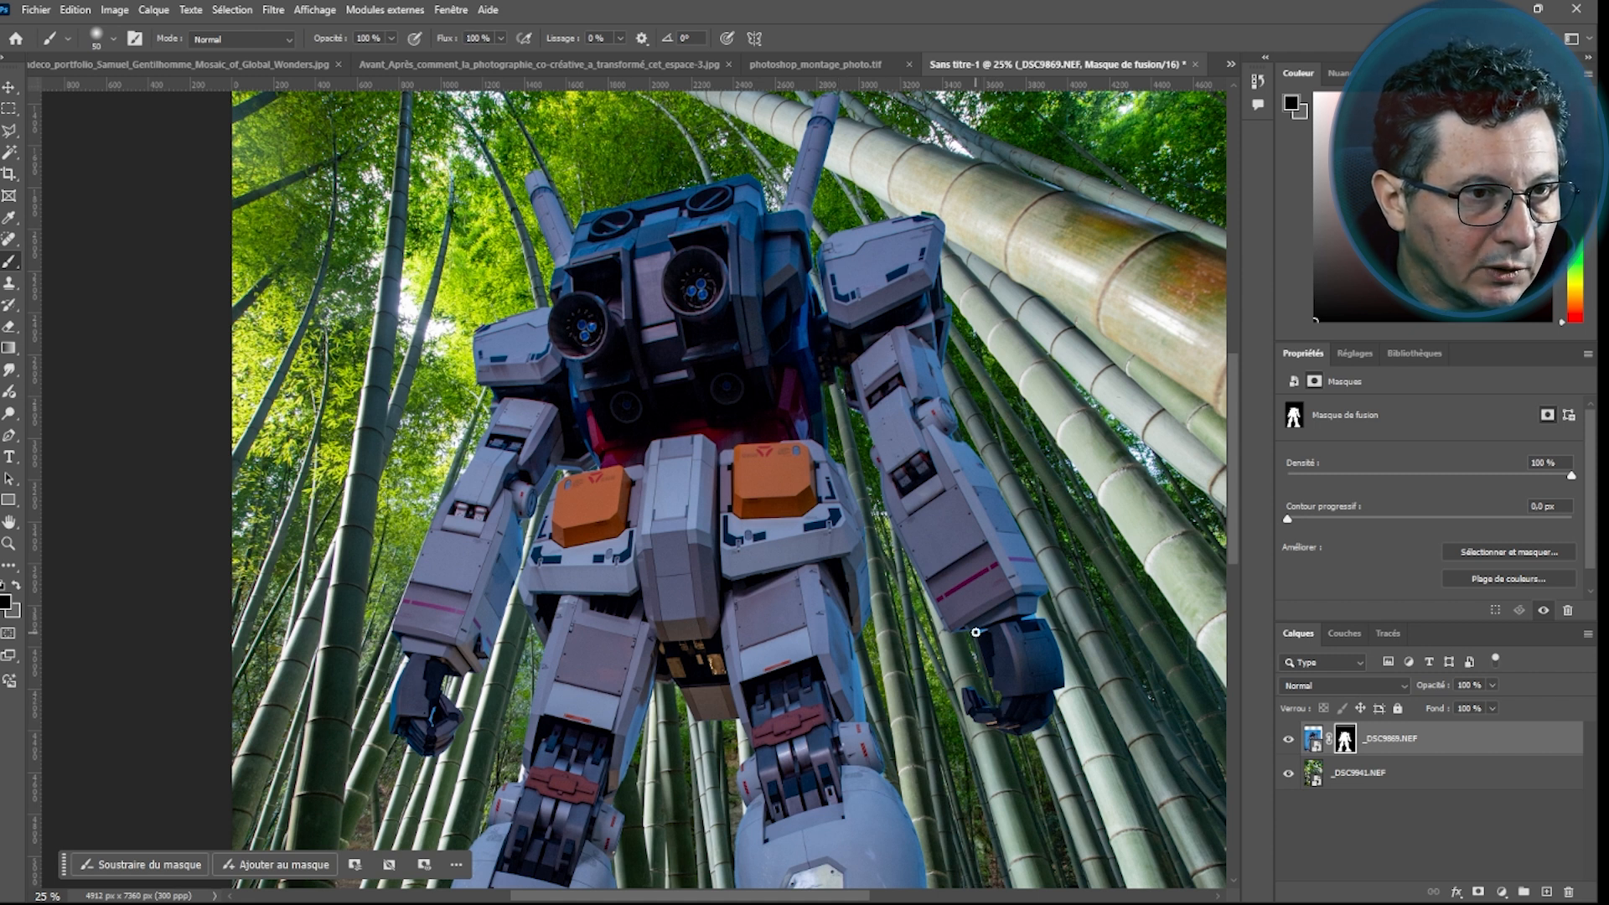
Fit the image on screen and move the robot layer slightly upward with the Move tool
scroll(967, 660, down, 3)
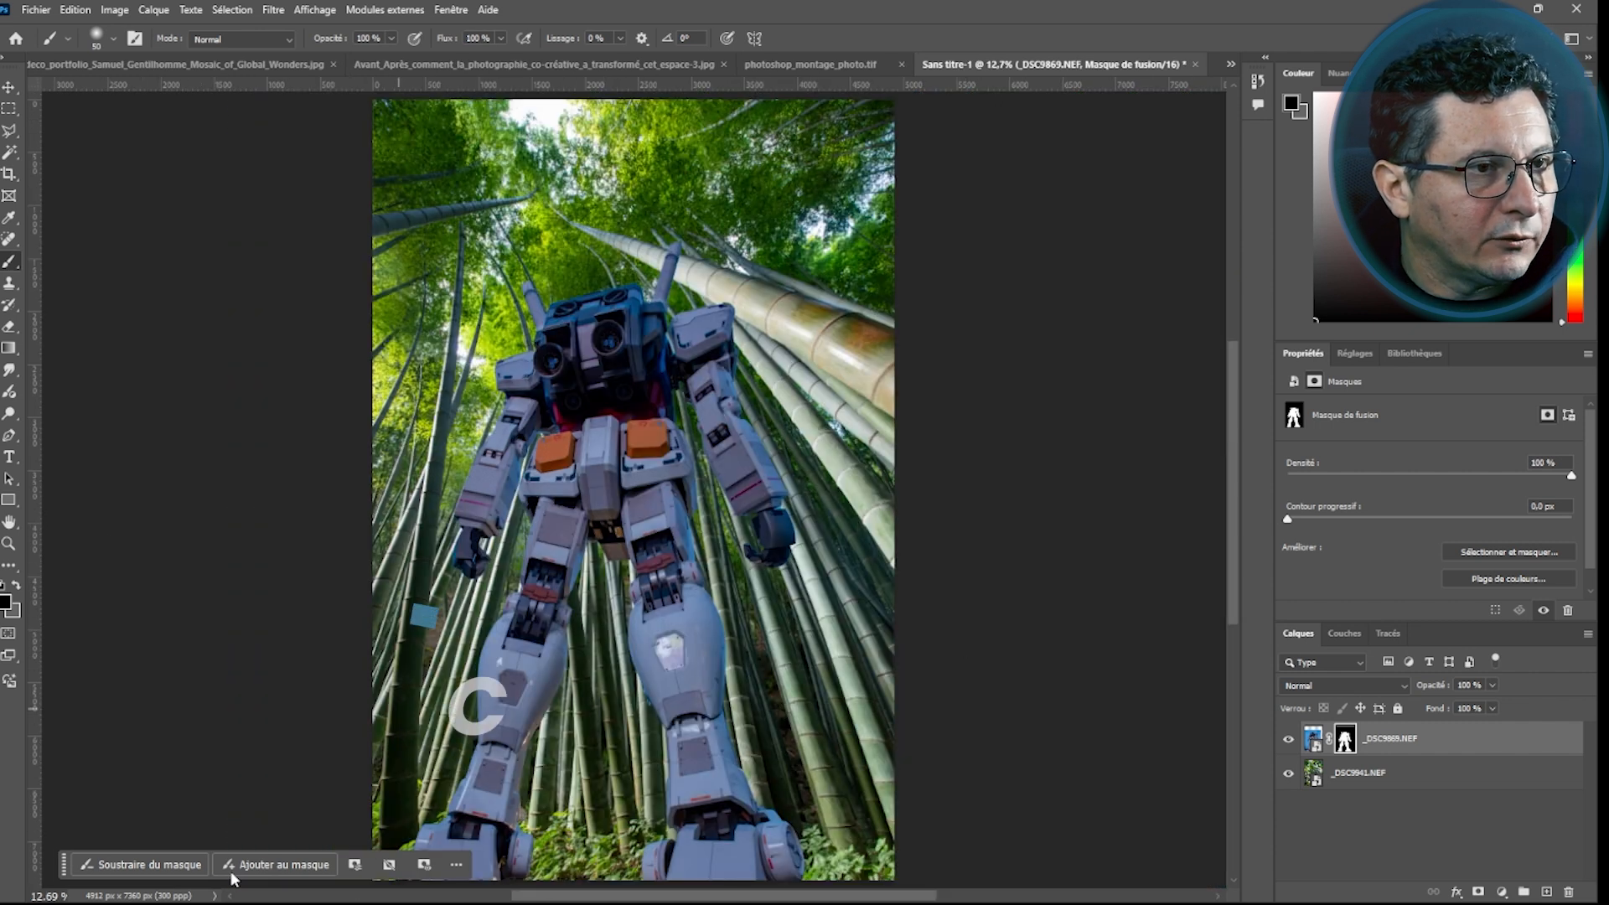
drag(65, 863, 1031, 855)
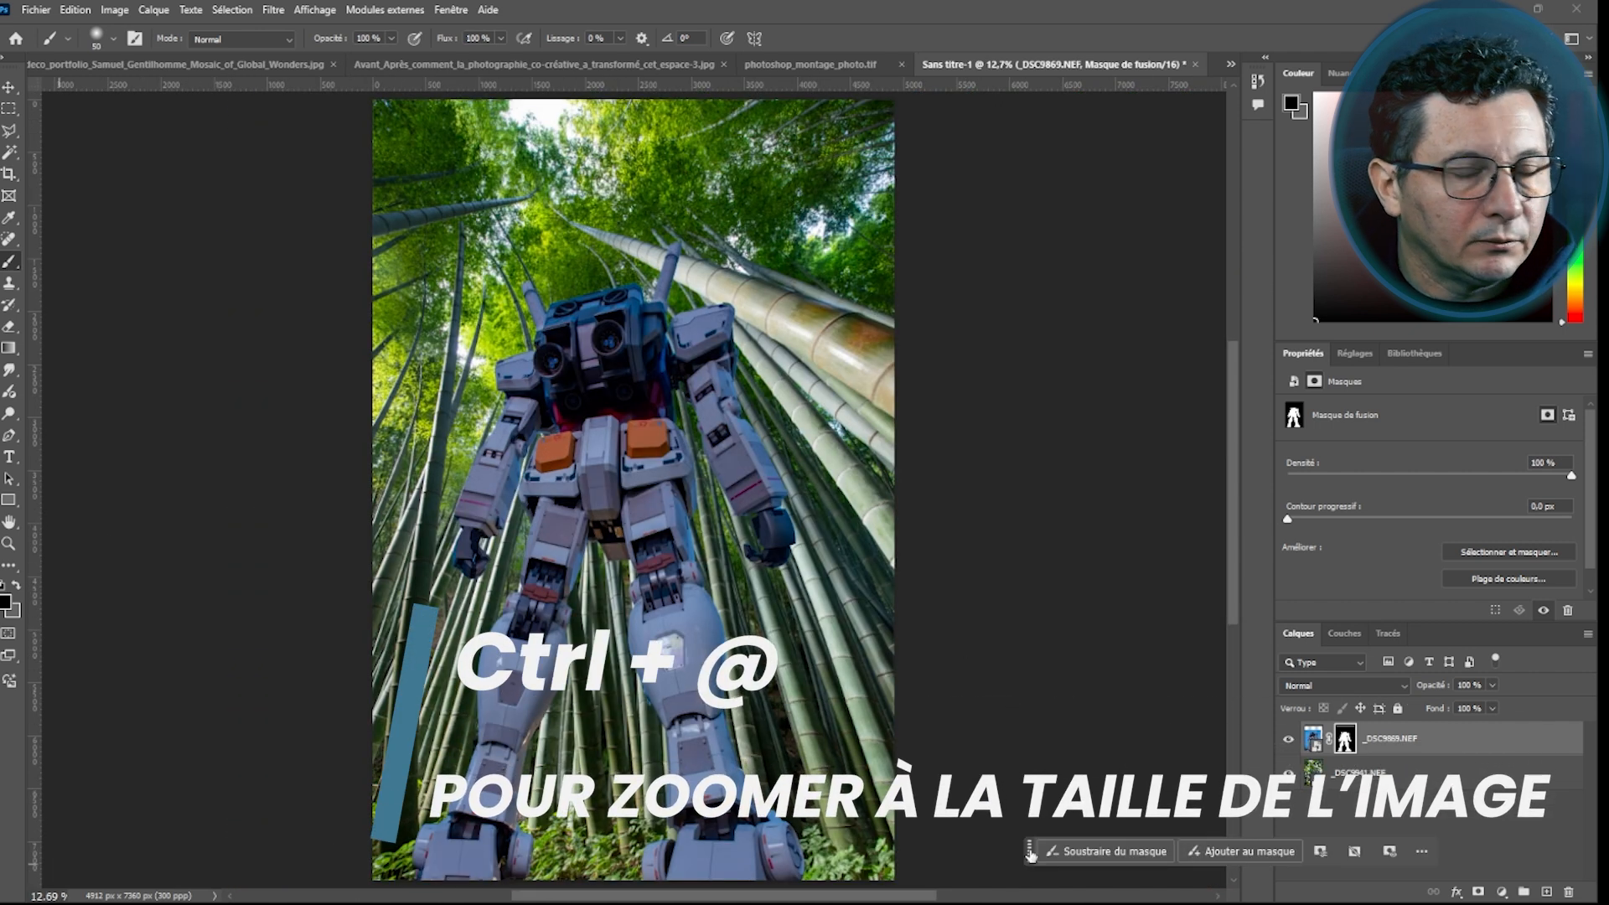
key(ctrl+0)
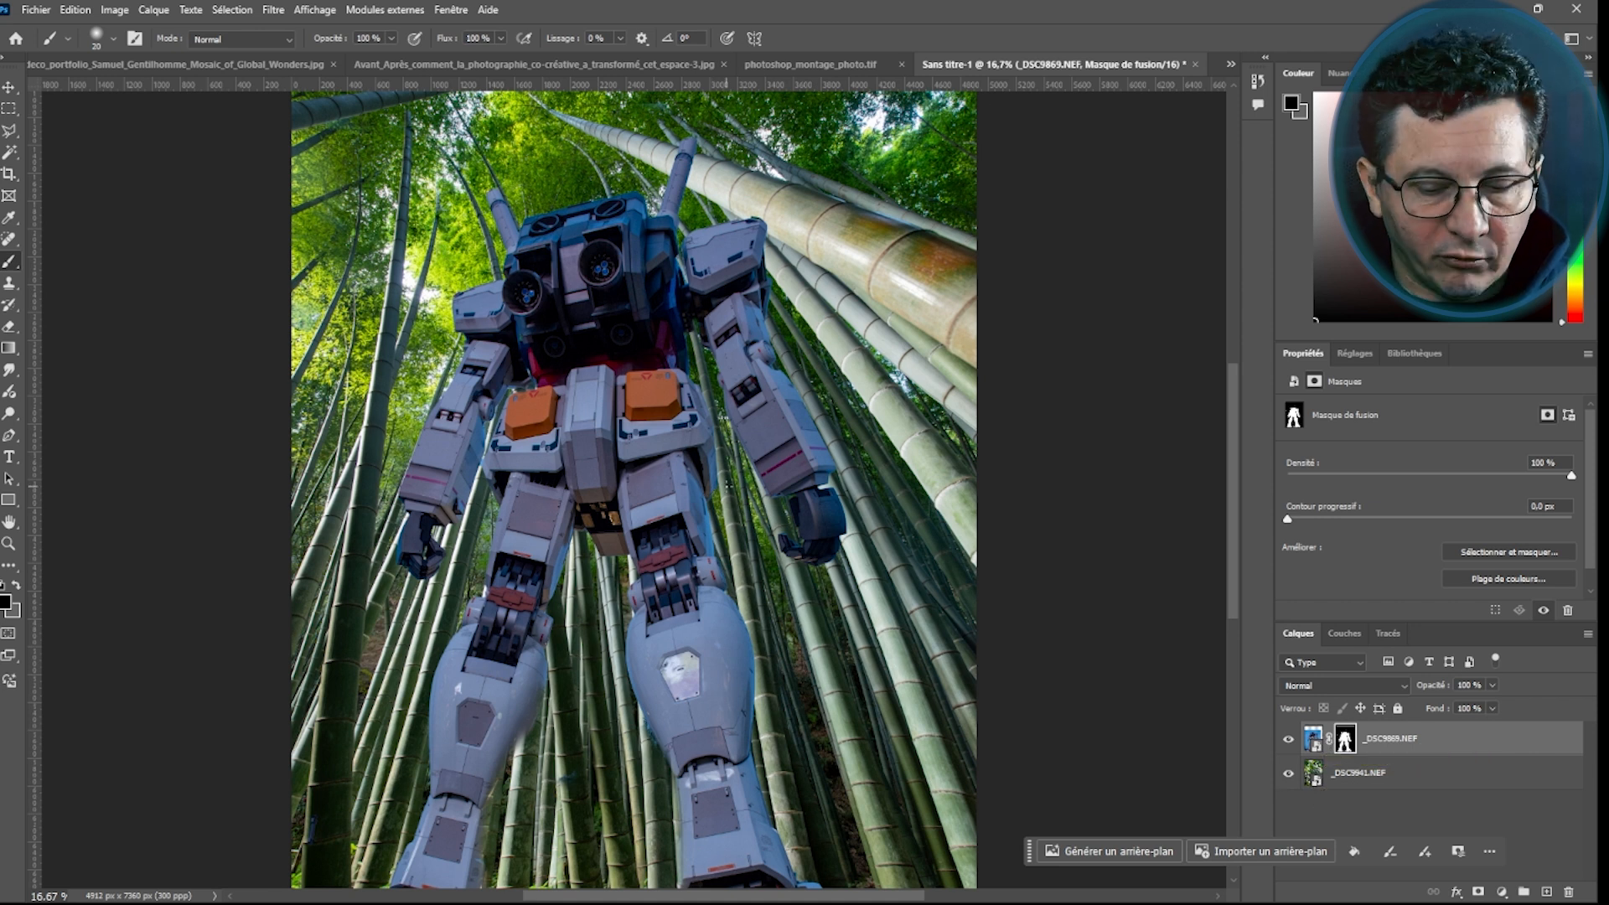
key(v)
drag(601, 441, 622, 402)
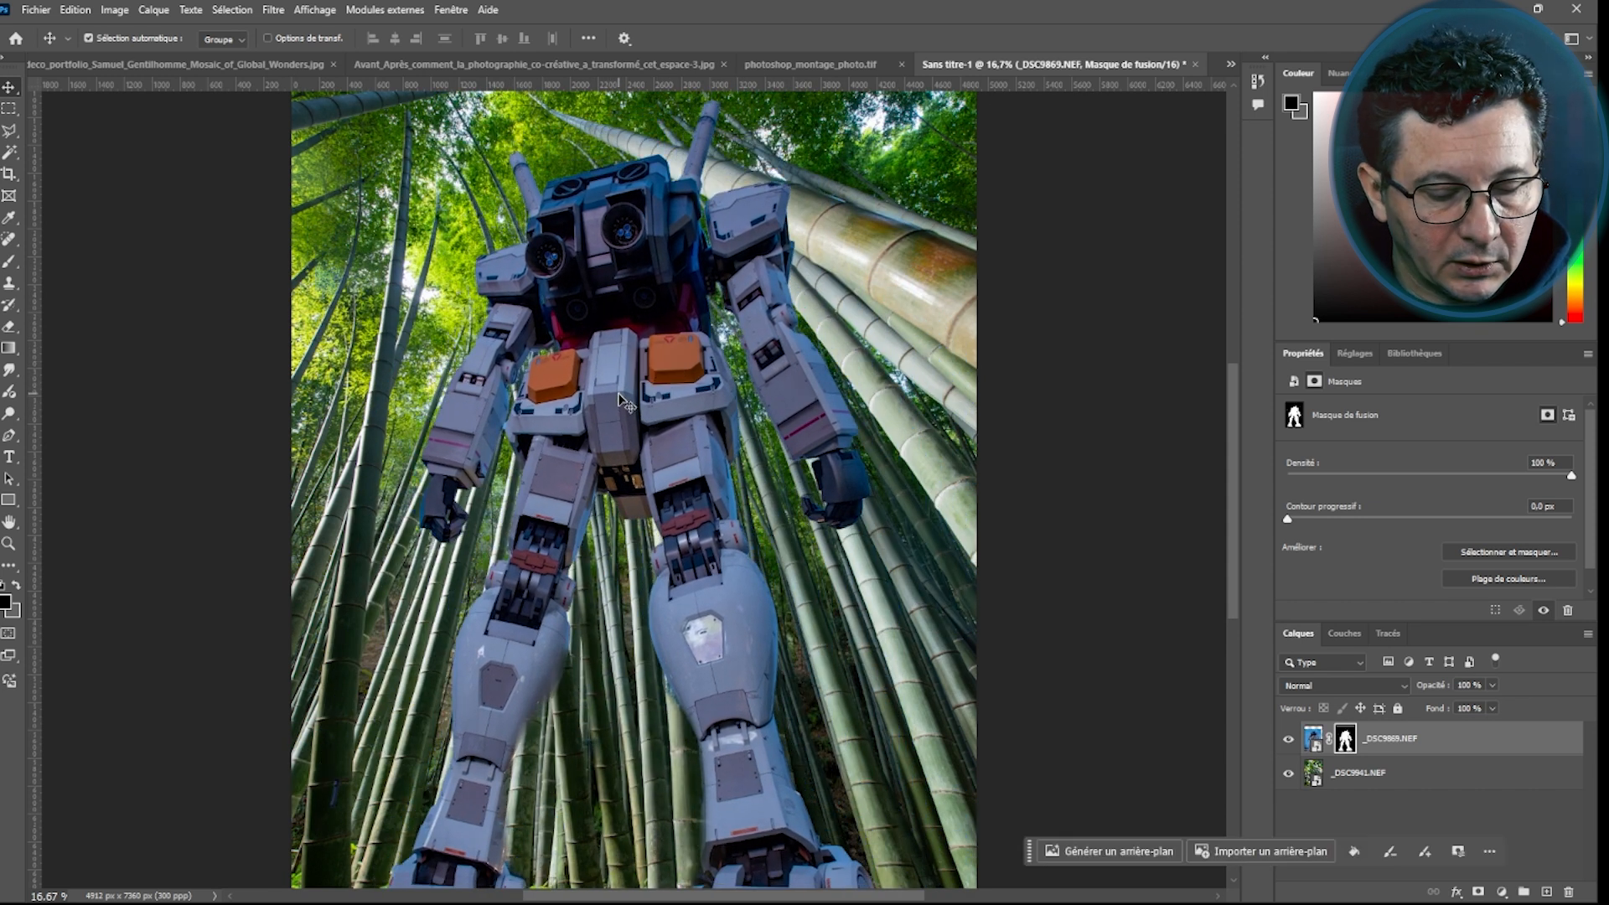
Resize and reposition the robot within the bamboo scene using Free Transform, then commit the transformation
key(ctrl+t)
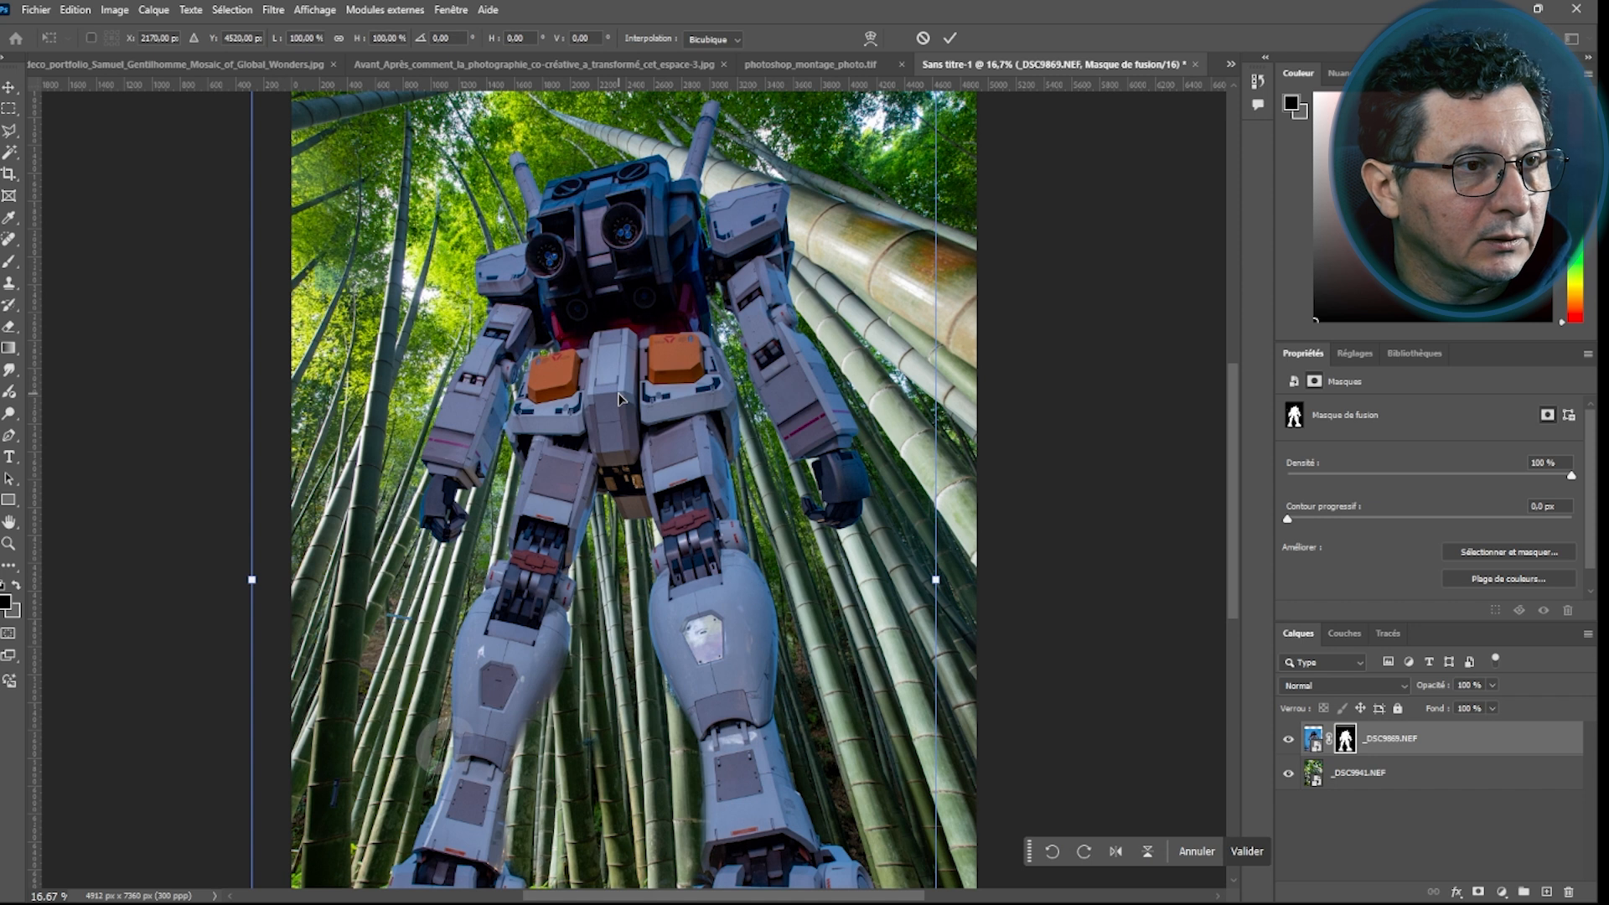
key(ctrl+minus)
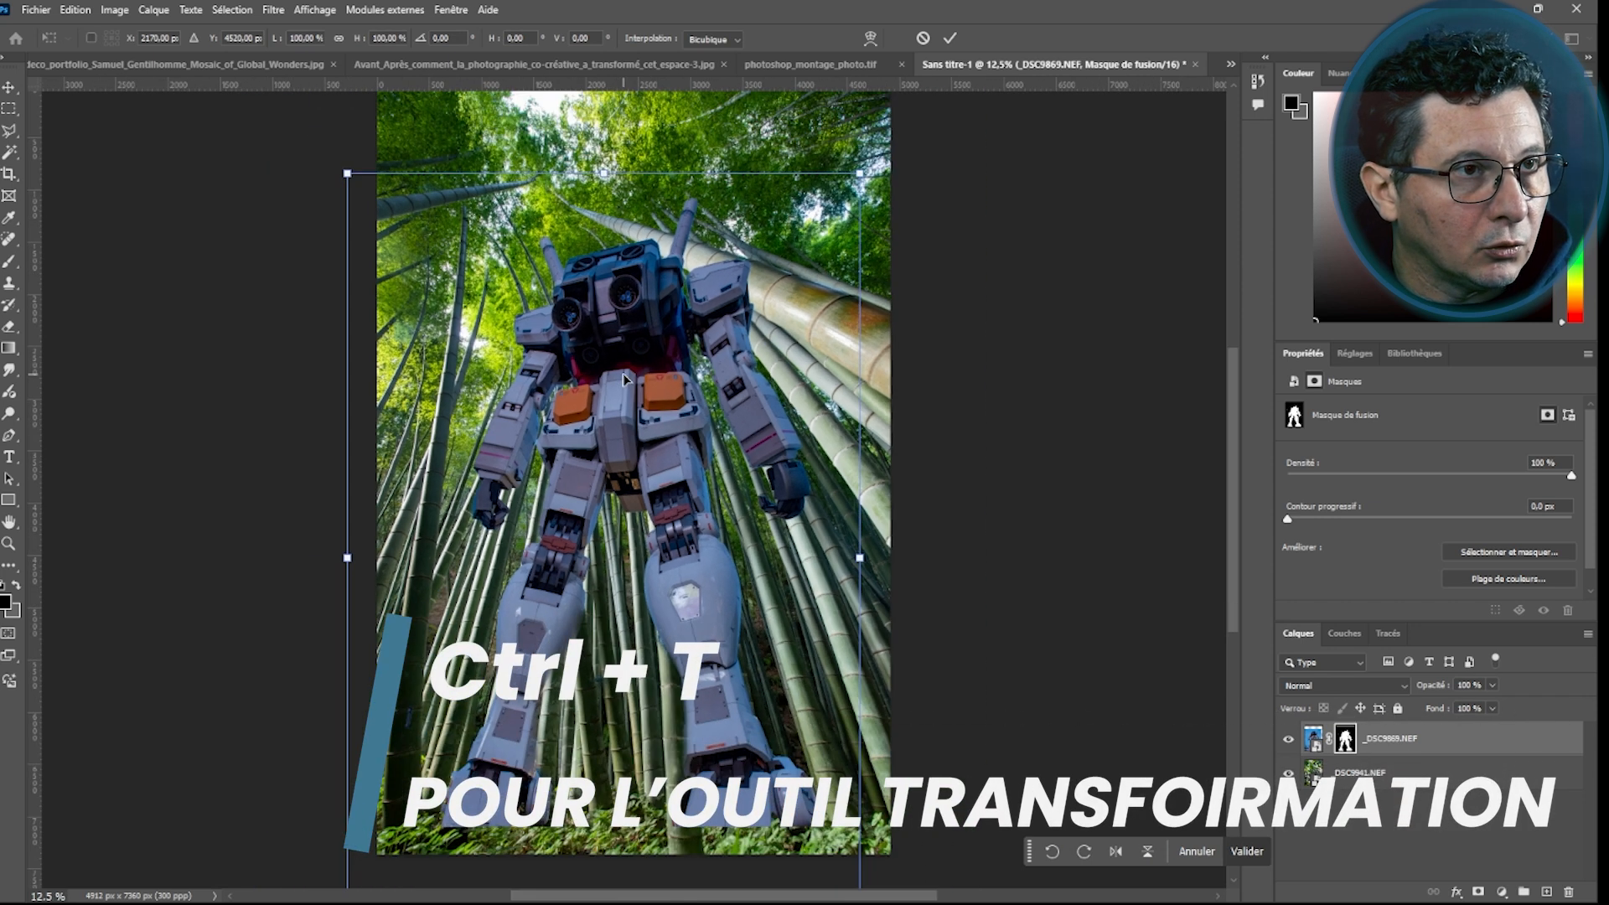
key(ctrl+minus)
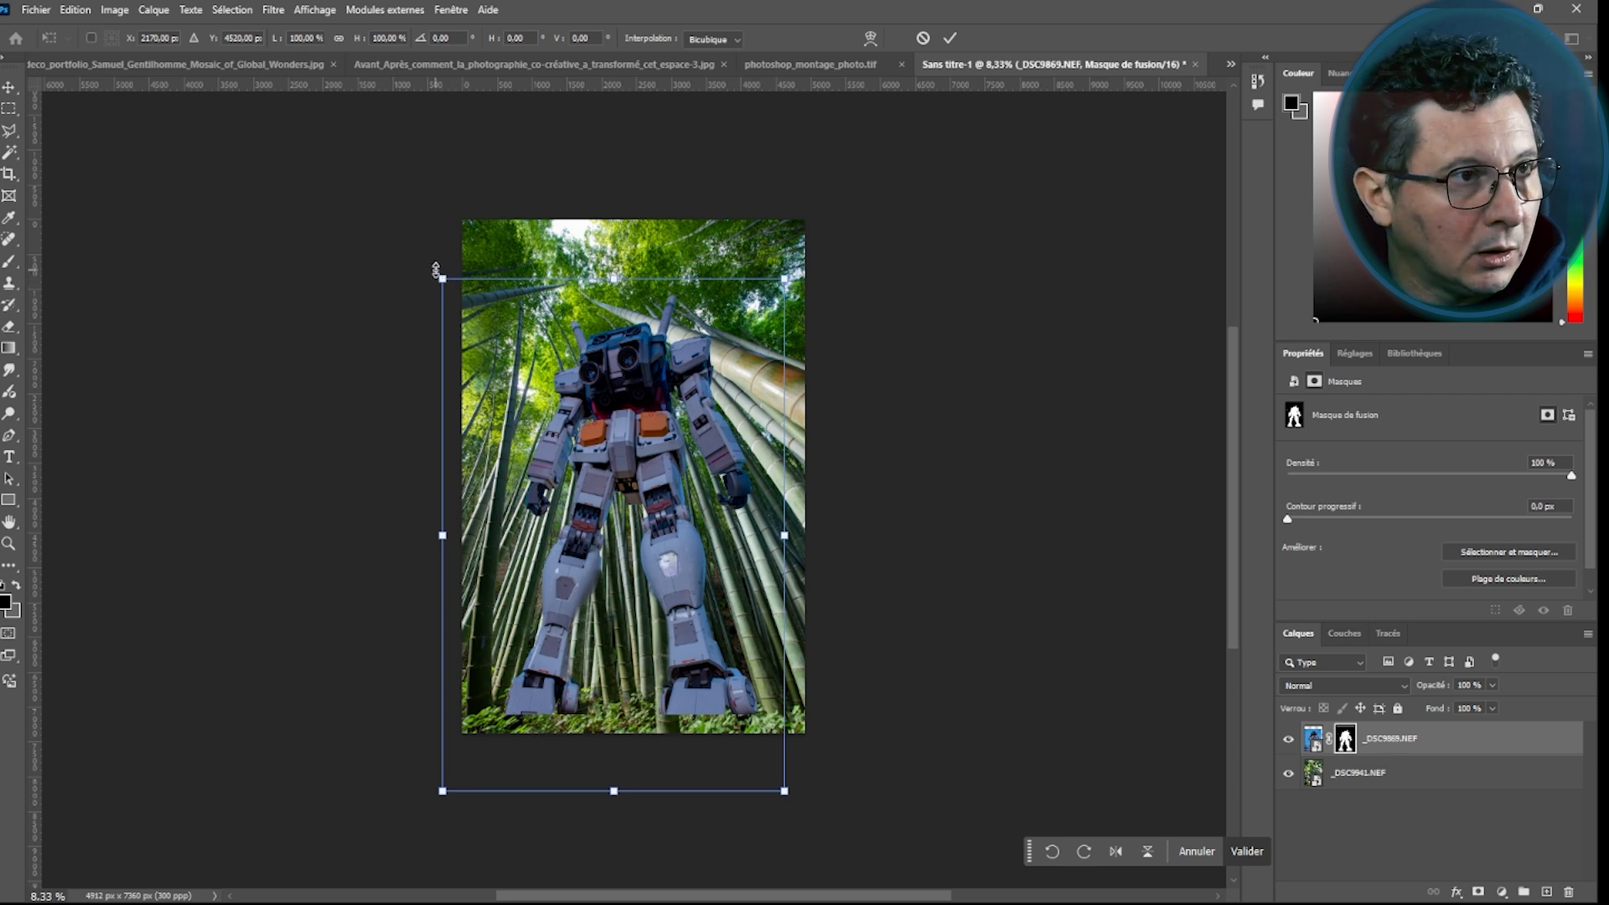
drag(442, 279, 662, 462)
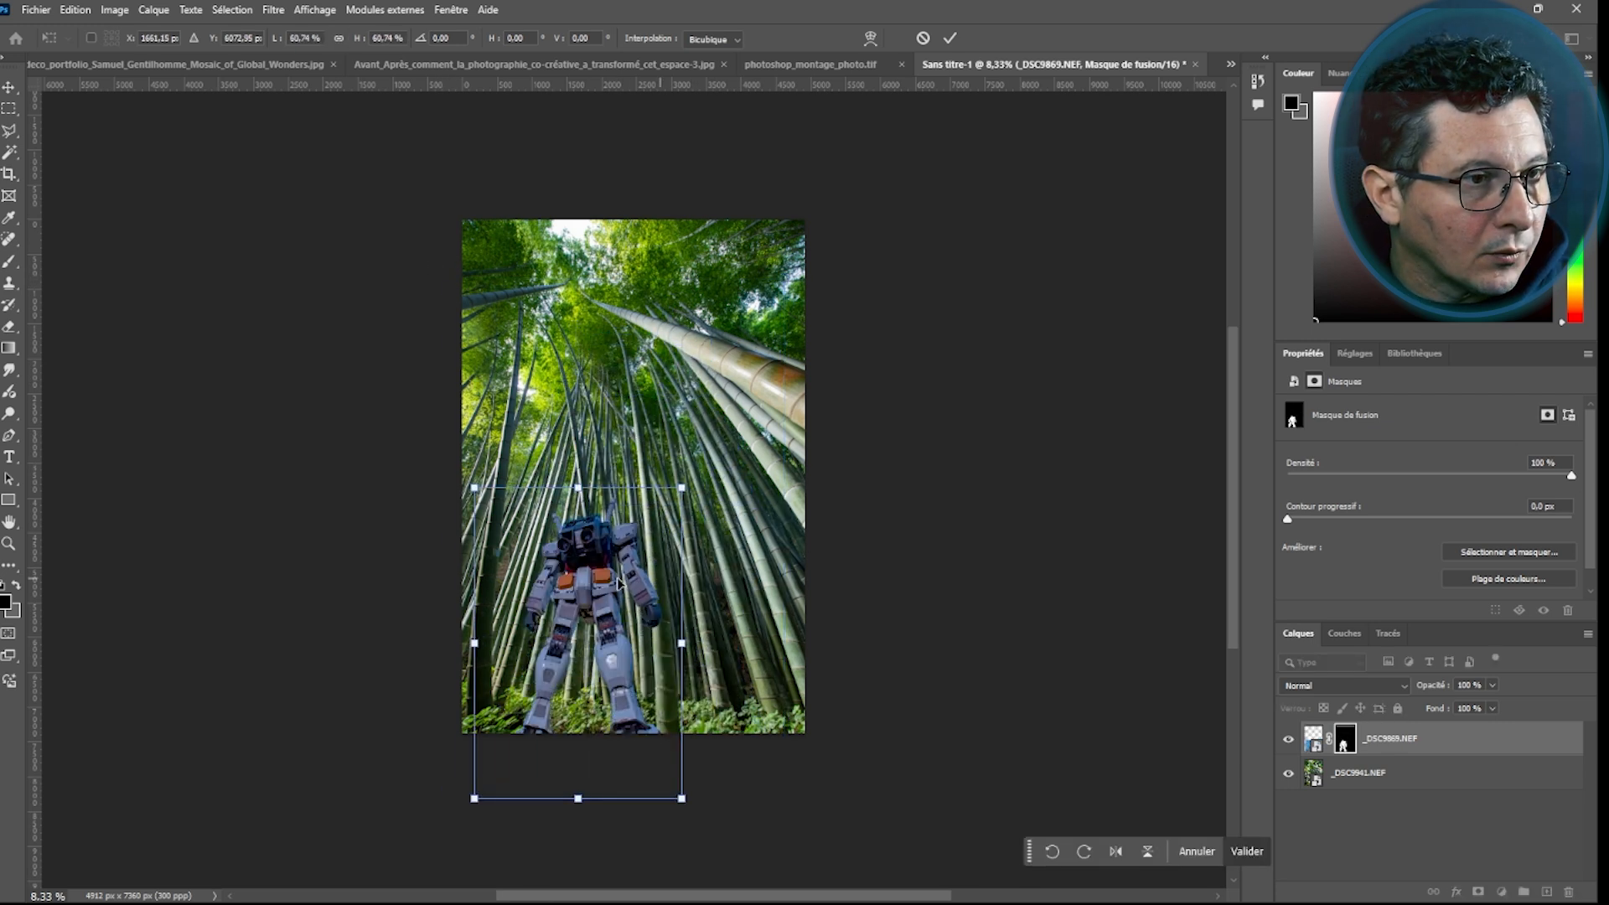
drag(615, 578, 654, 579)
drag(523, 501, 404, 321)
drag(669, 466, 706, 460)
key(Return)
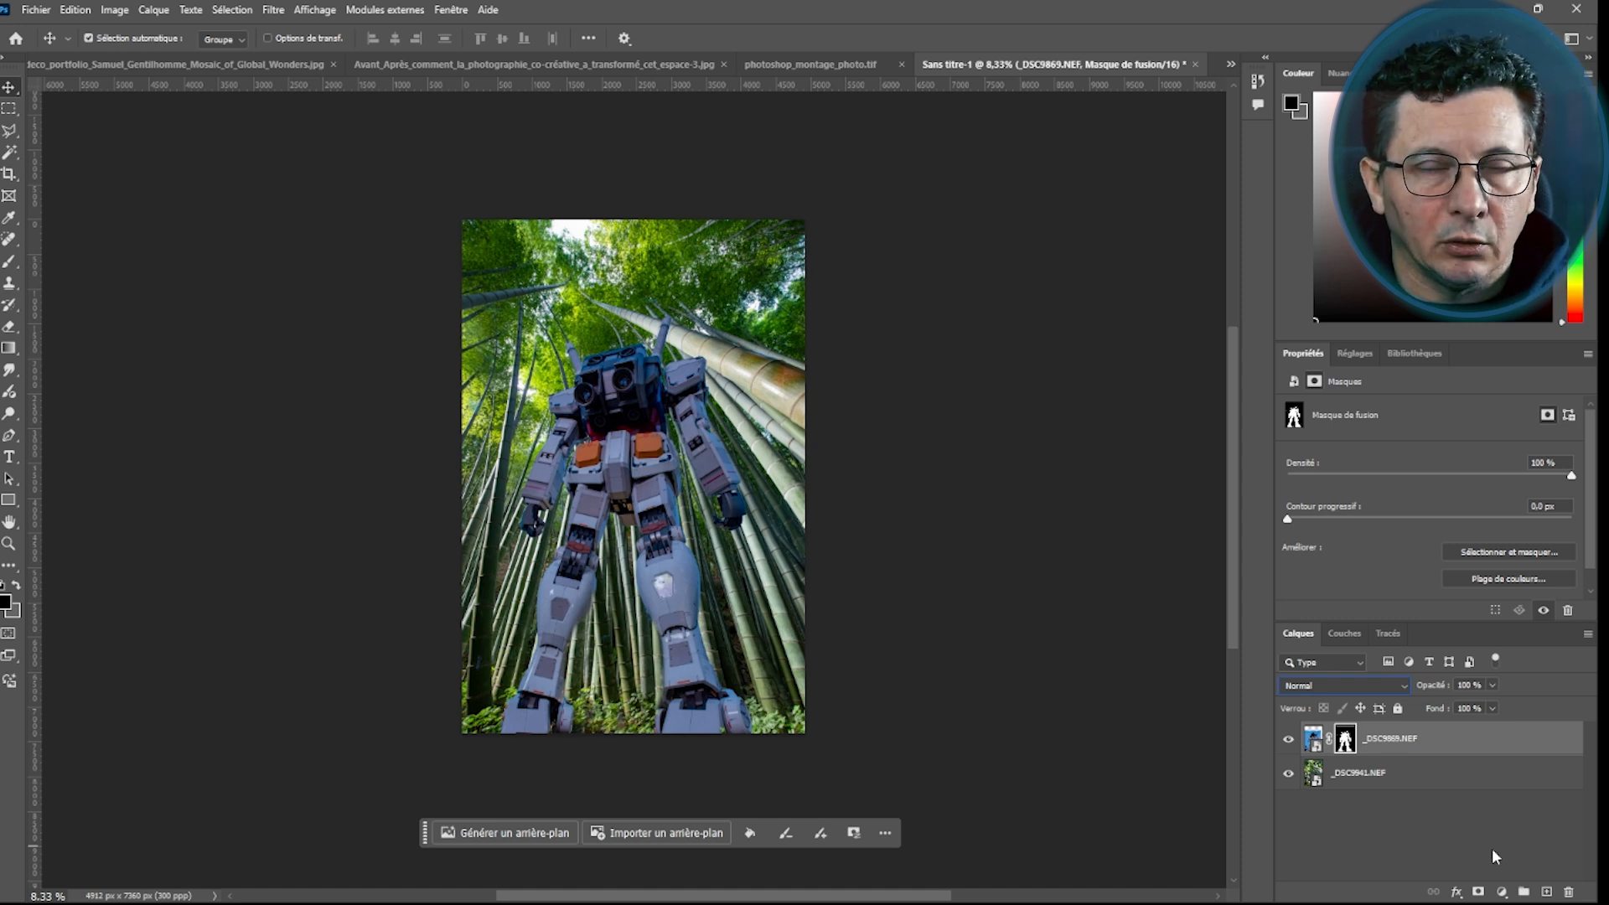
Select the robot and bamboo layers in turn to compare their properties
click(1319, 738)
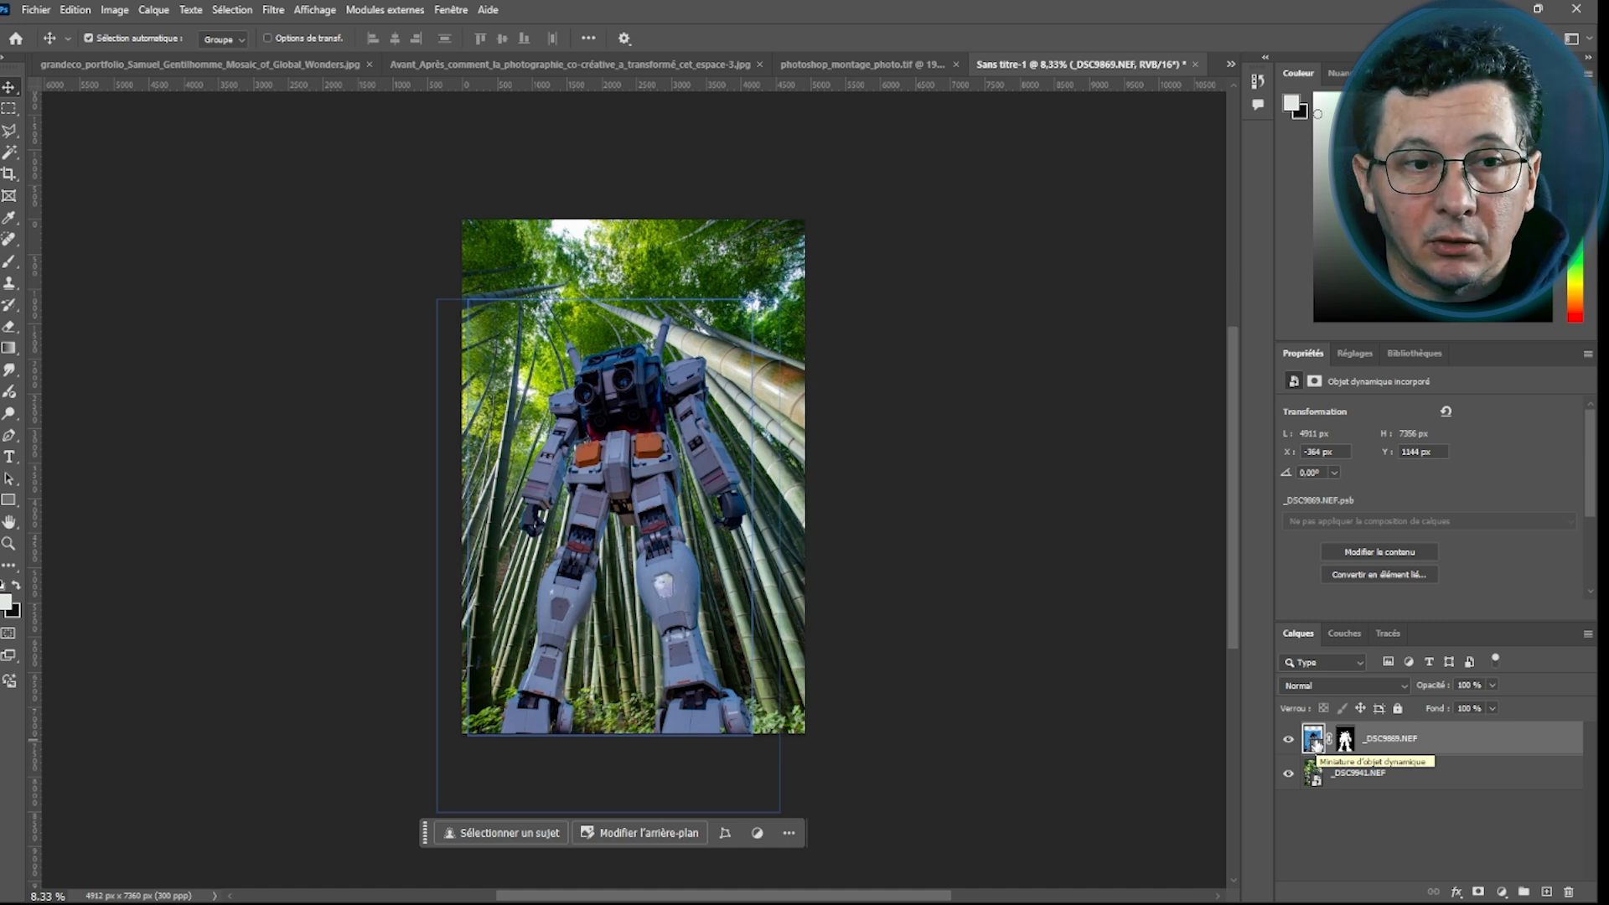
click(1316, 776)
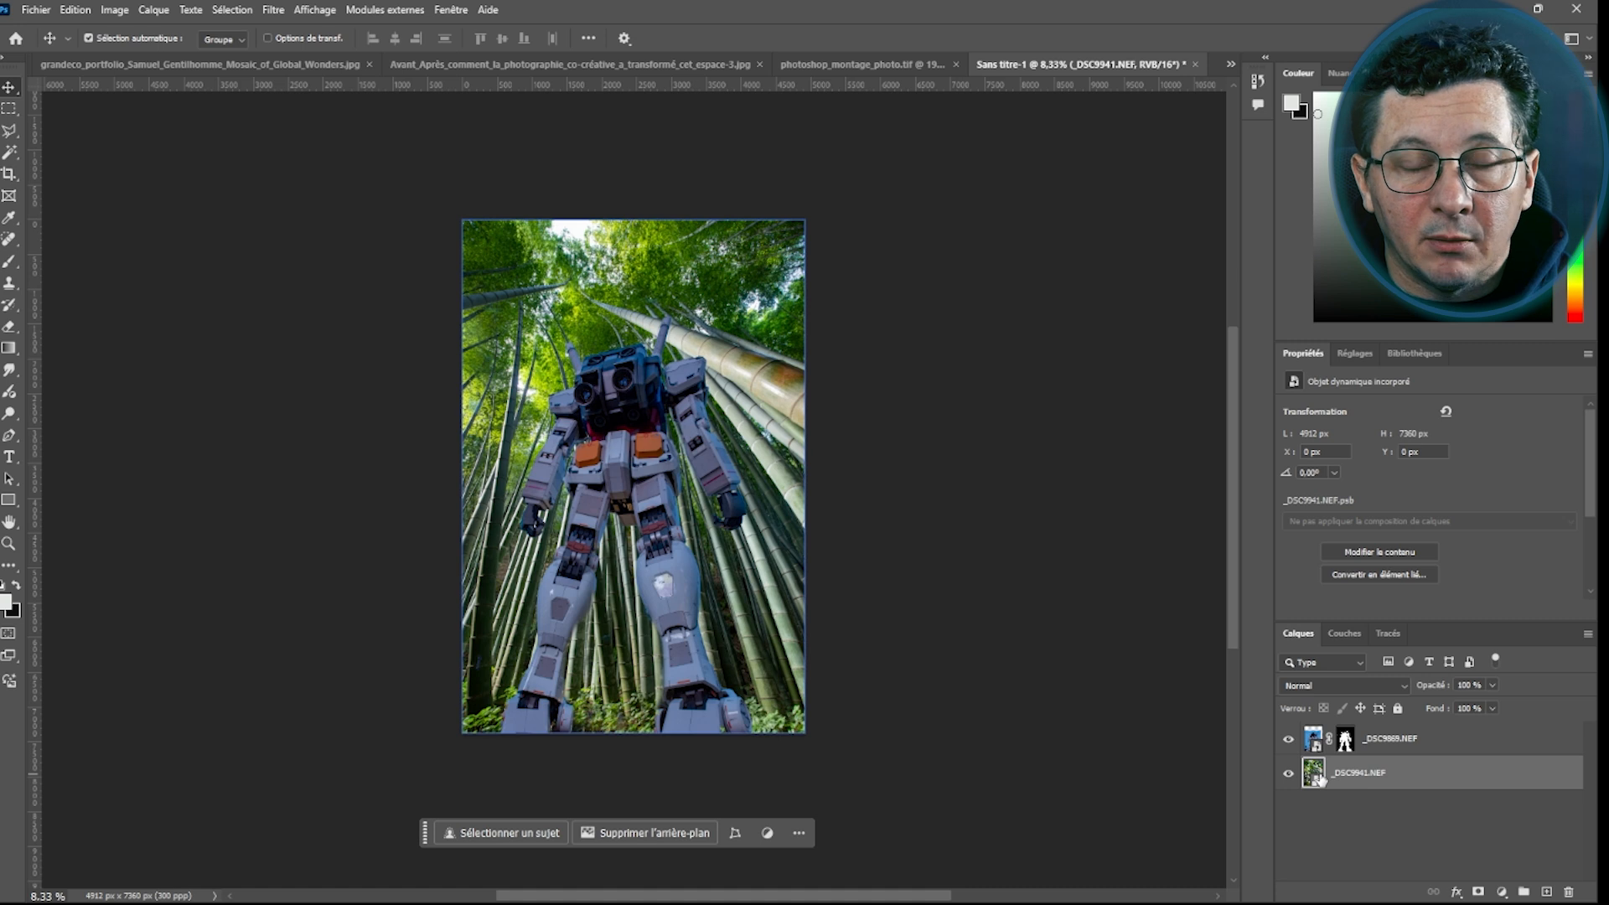
click(1342, 738)
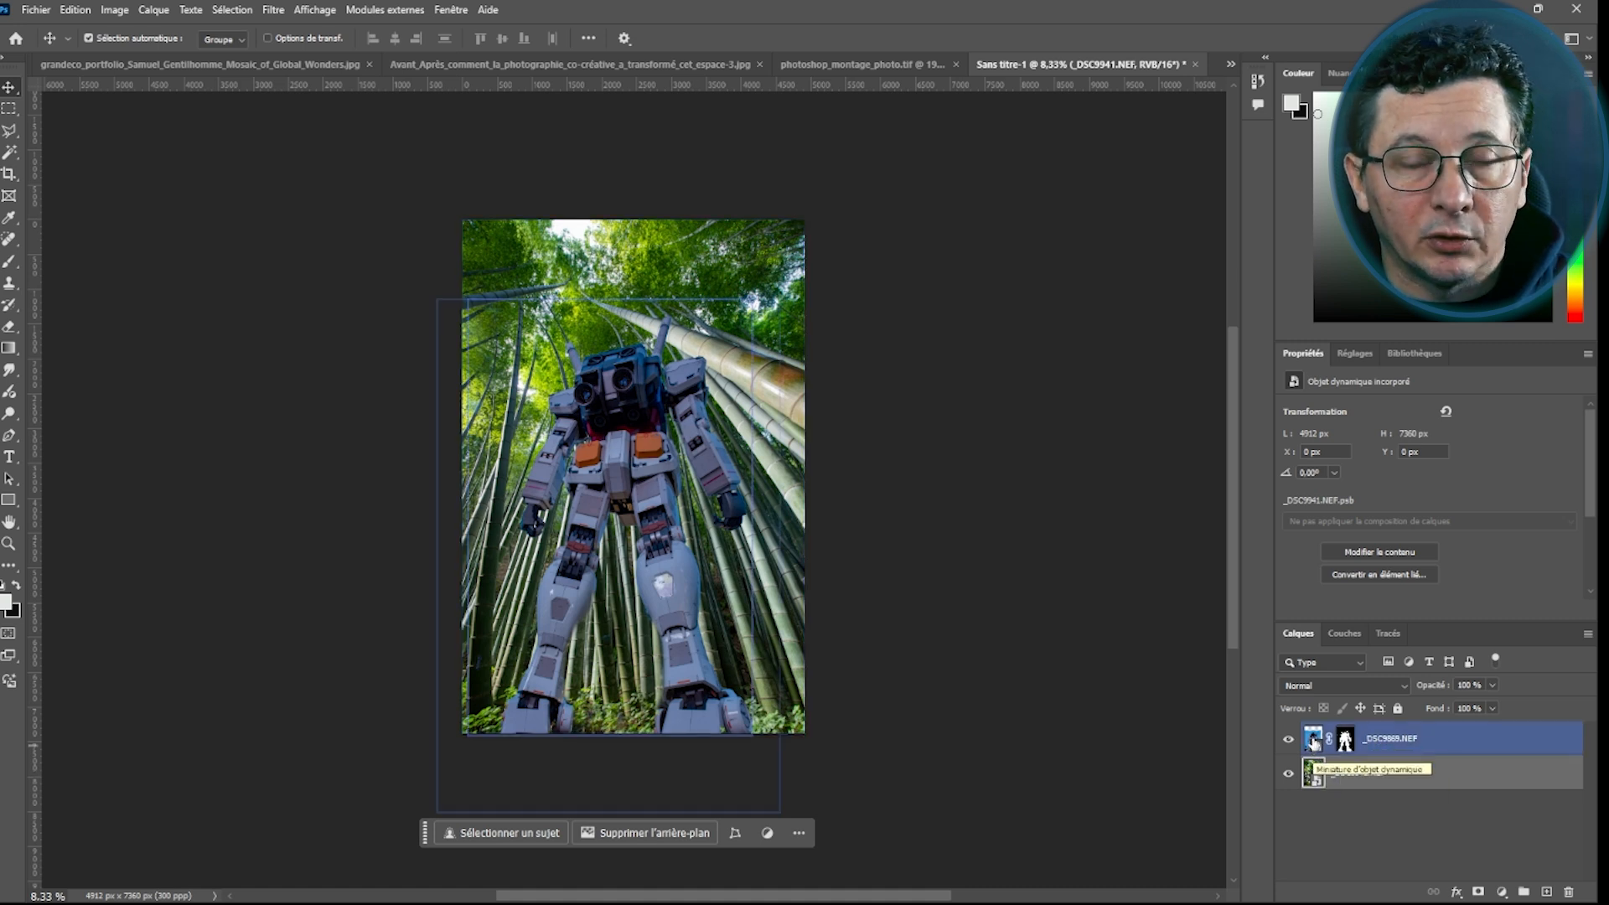
click(1313, 776)
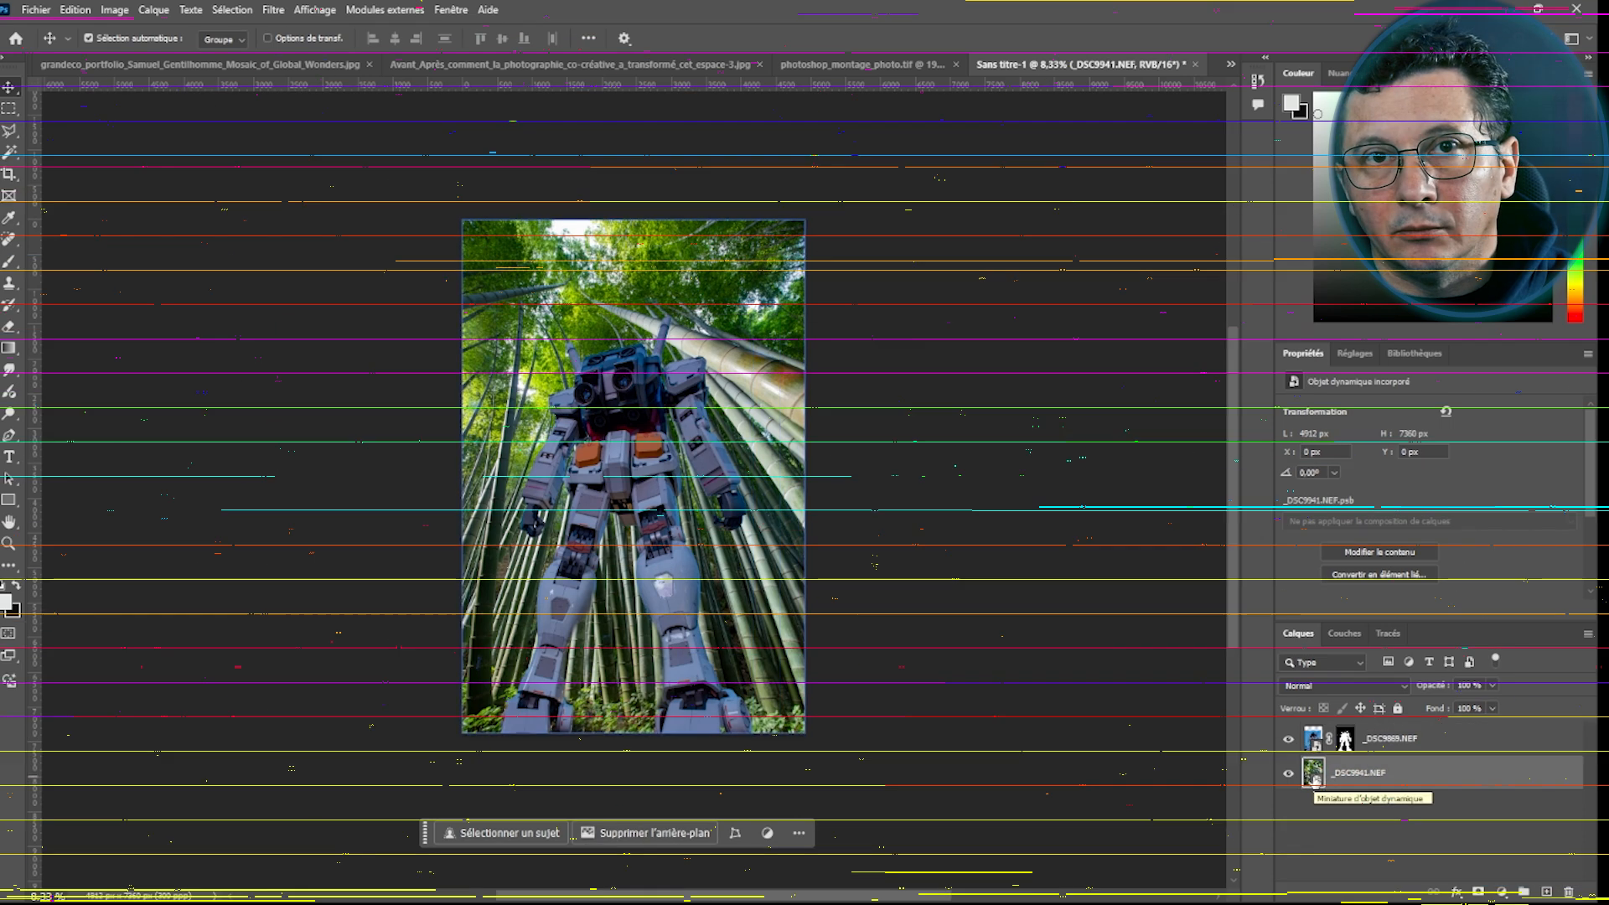
click(1387, 838)
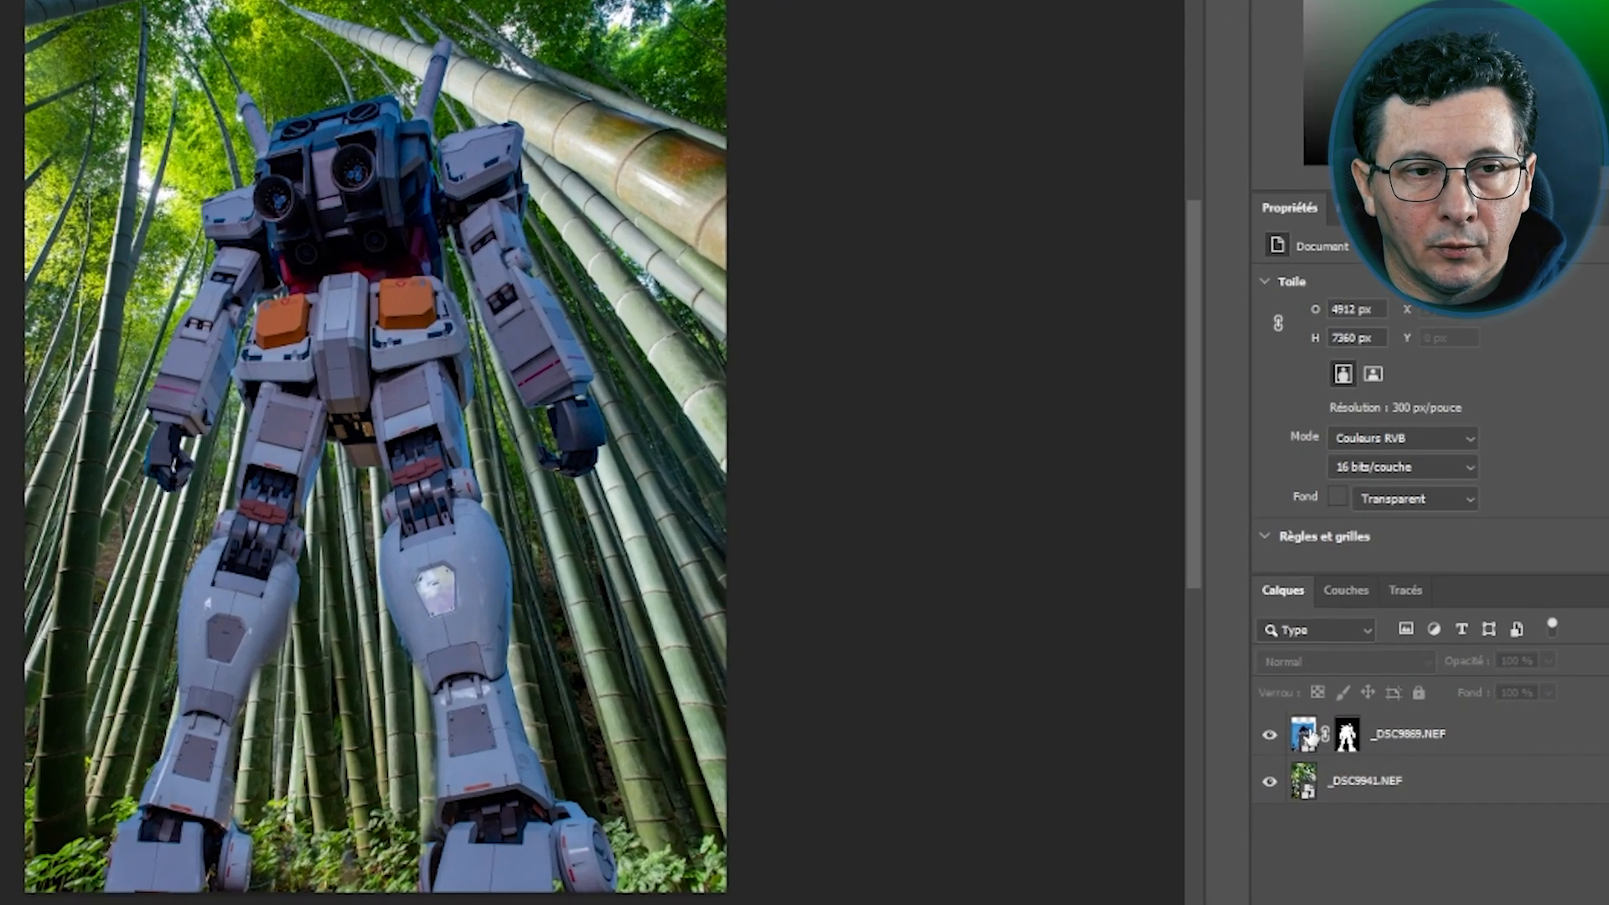
Set the robot layer's blend mode to Incrustation
click(1313, 737)
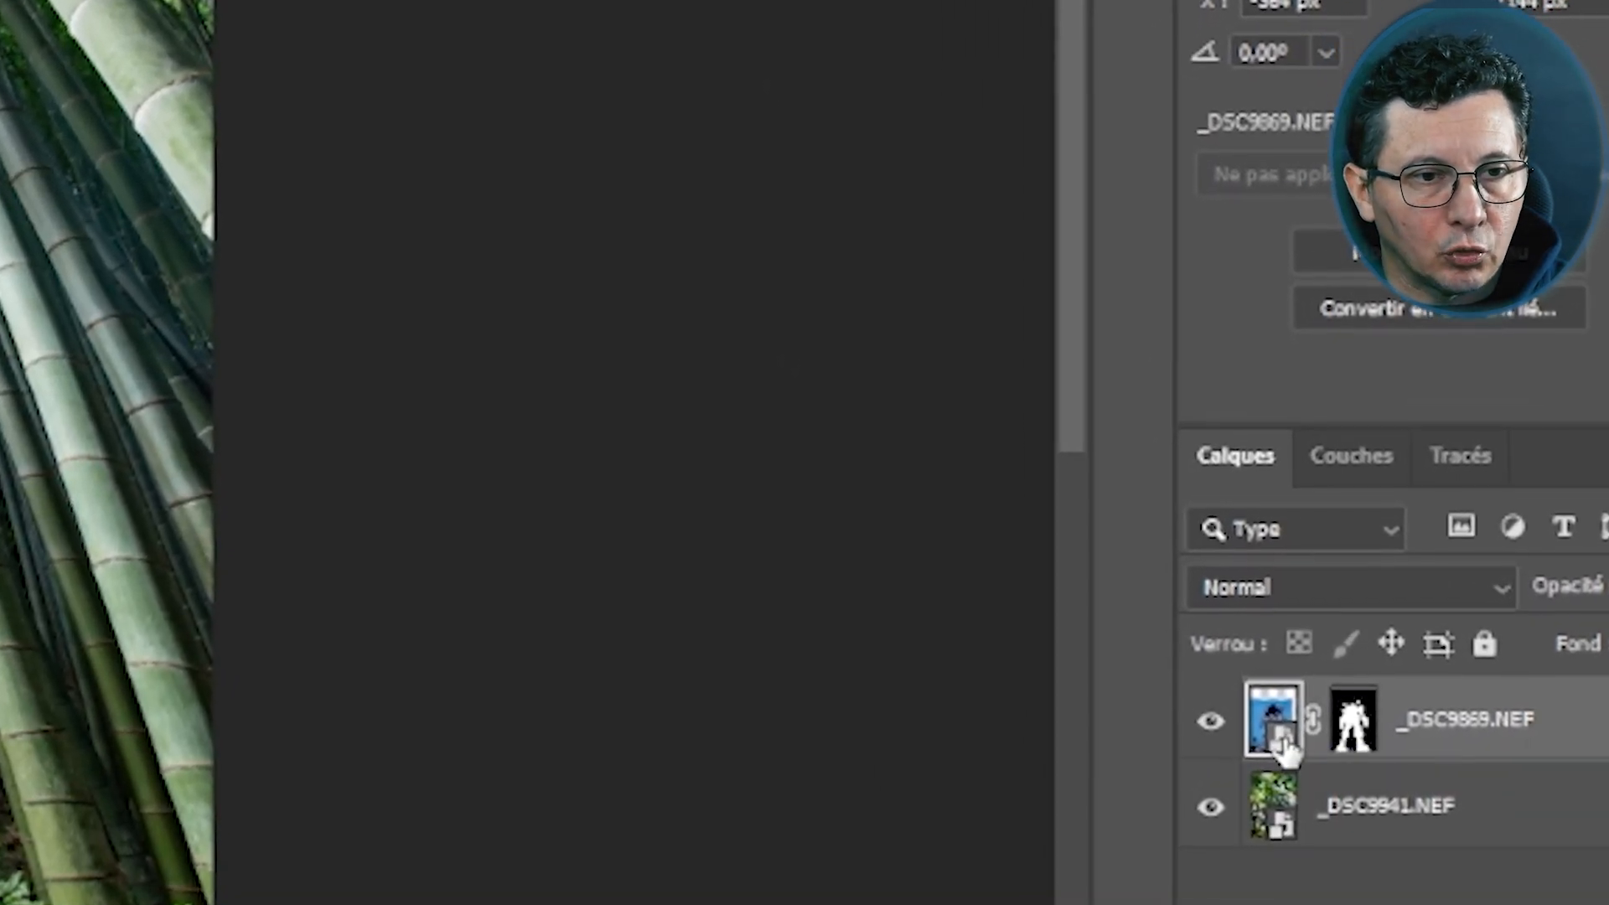
click(1257, 578)
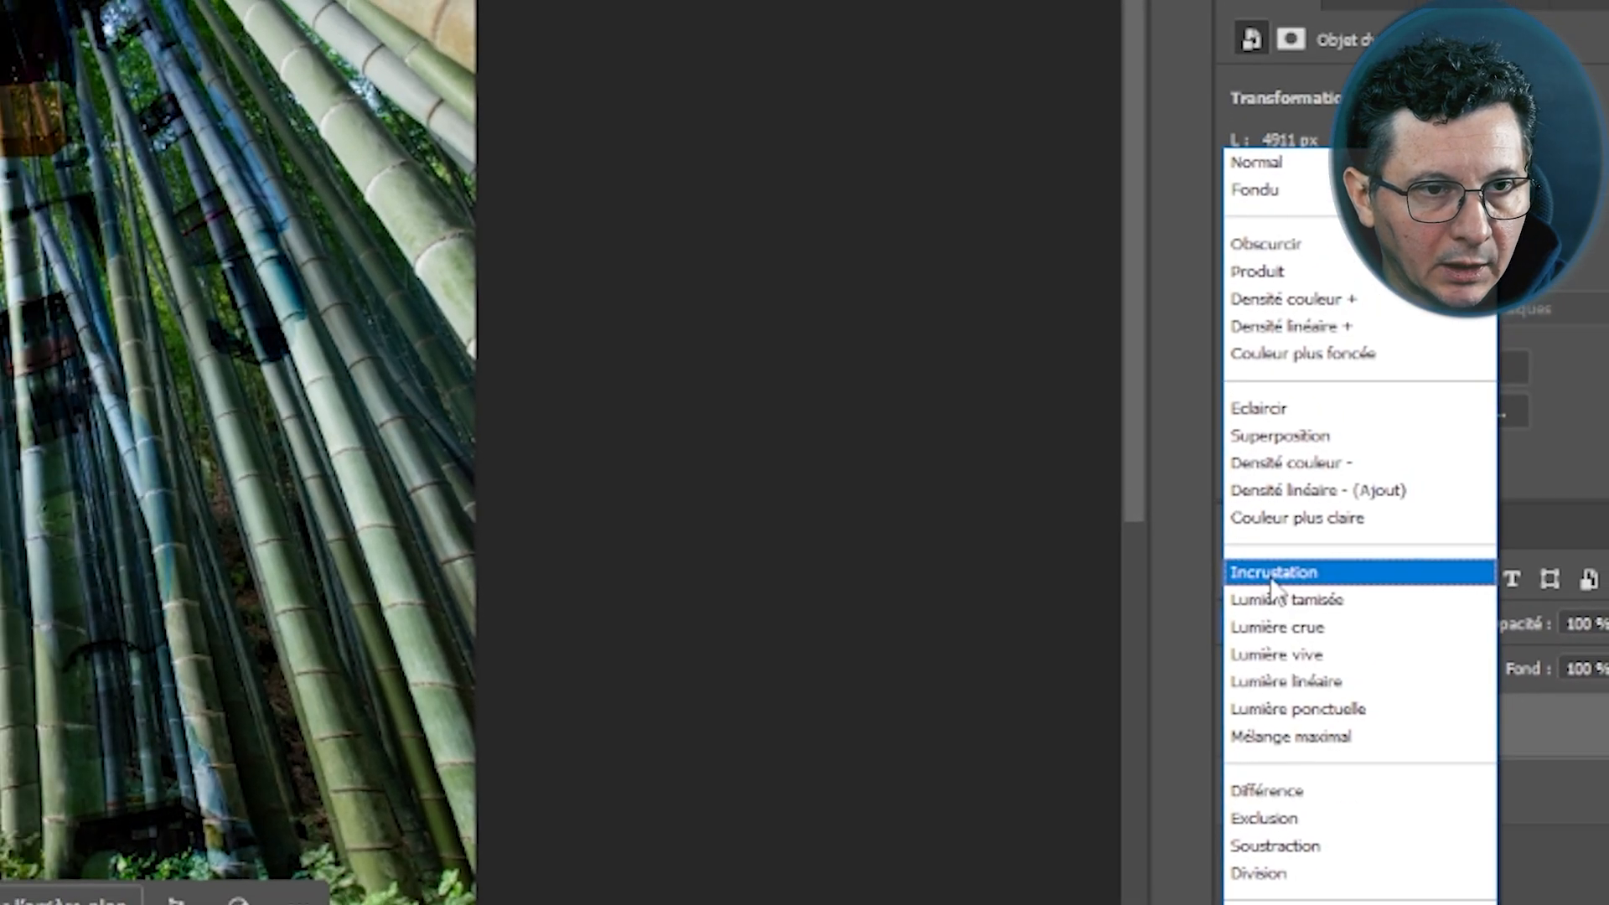
click(1272, 573)
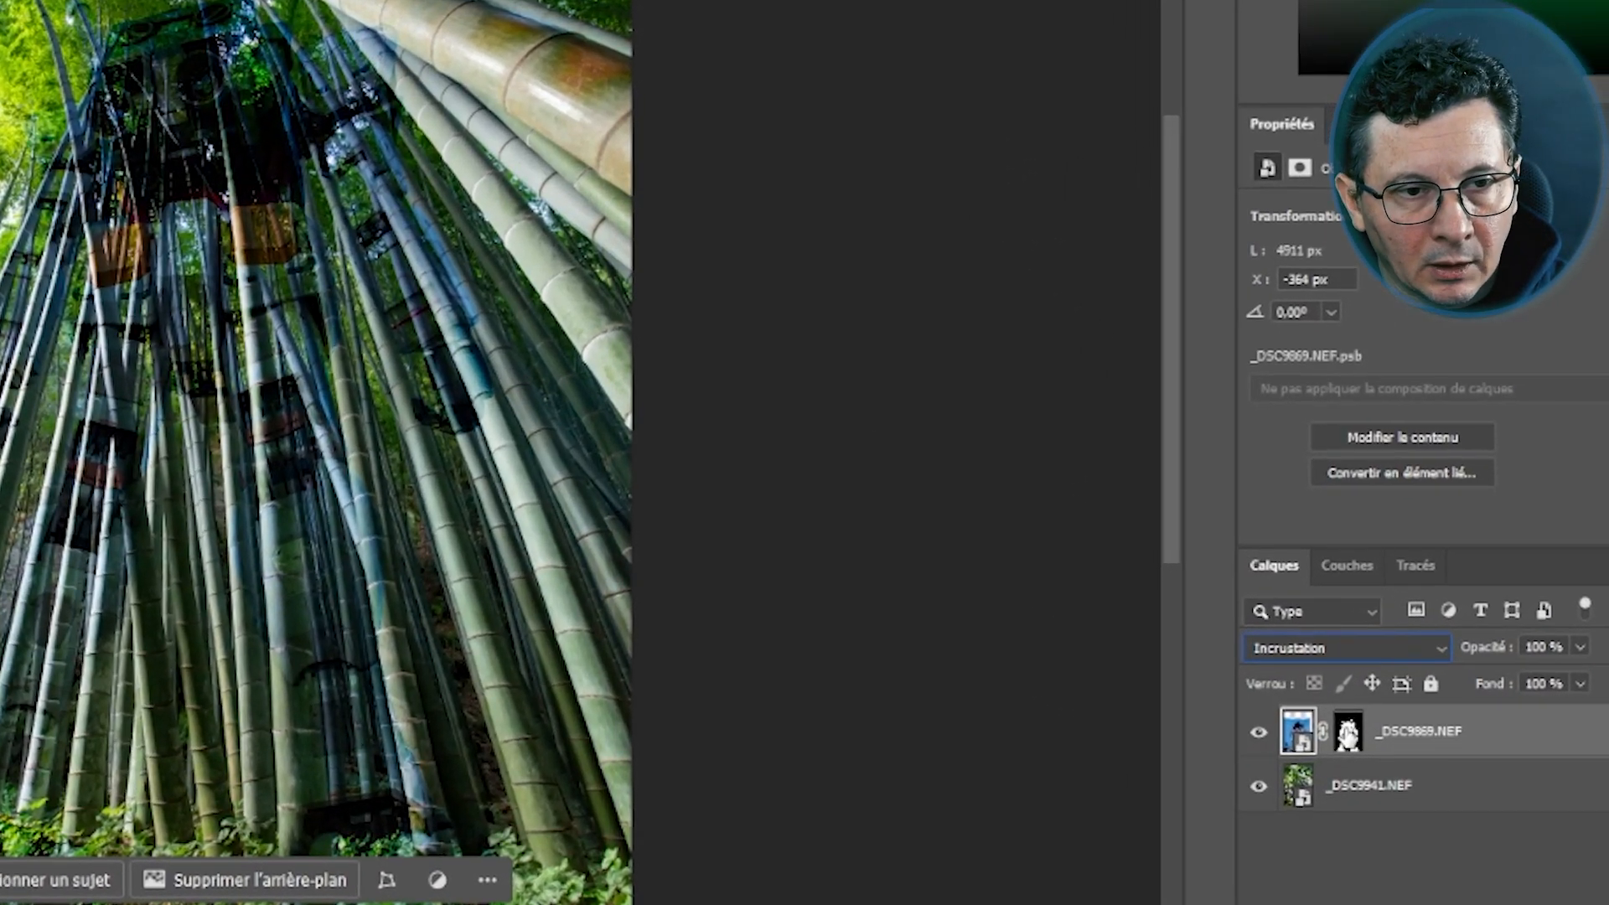
Copy the robot layer's mask onto the bamboo background layer, then deselect the layers
click(1345, 739)
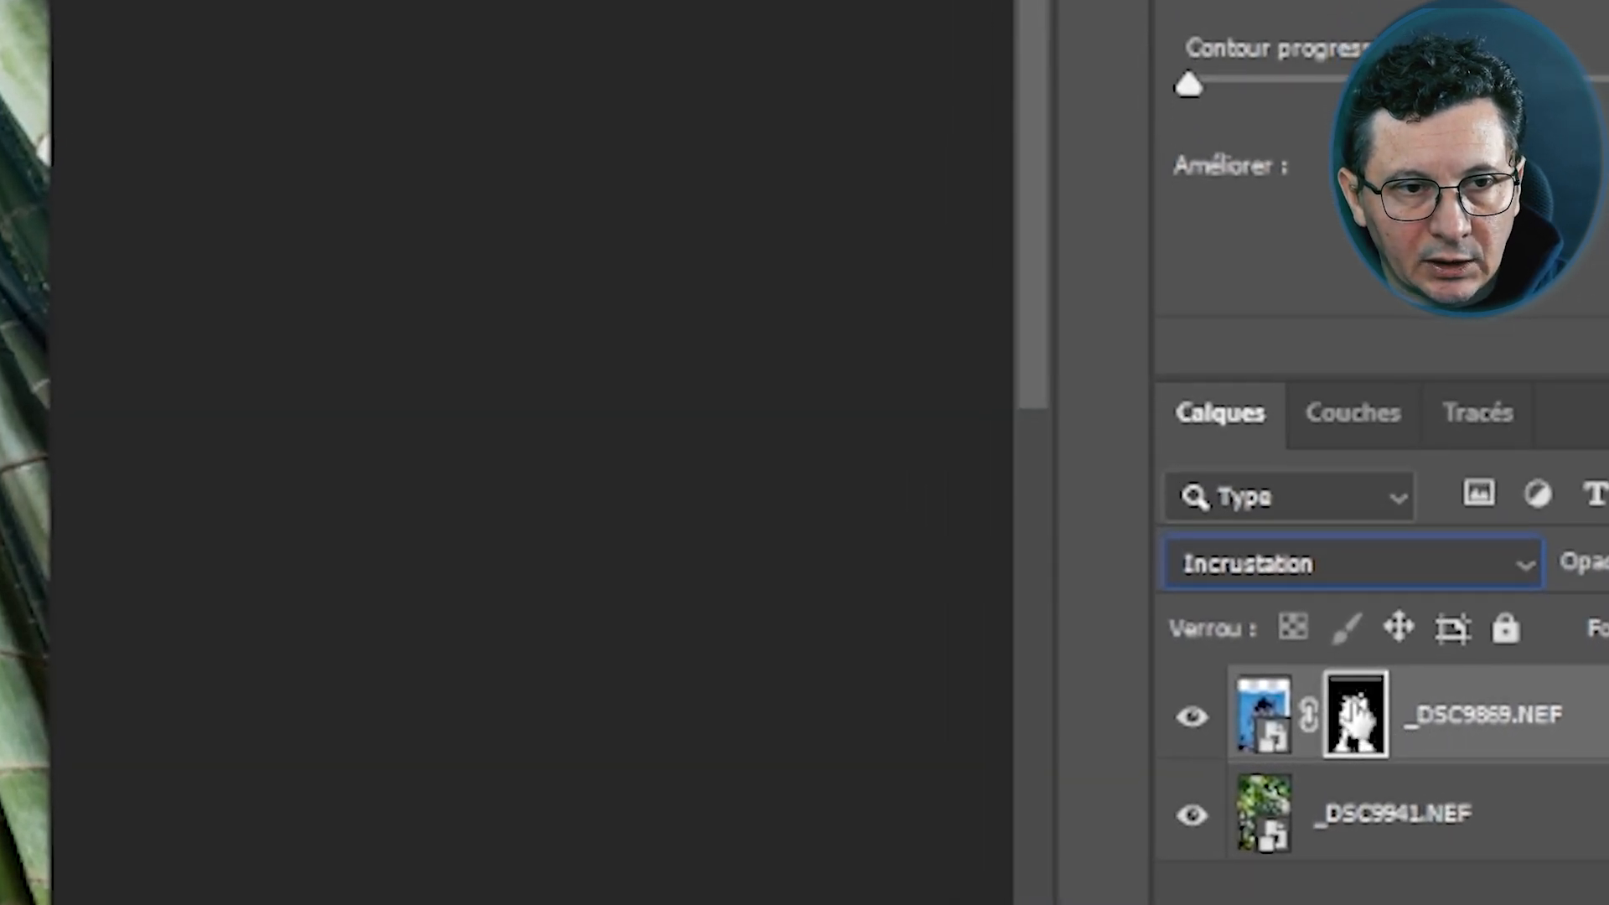
drag(1355, 714, 1362, 838)
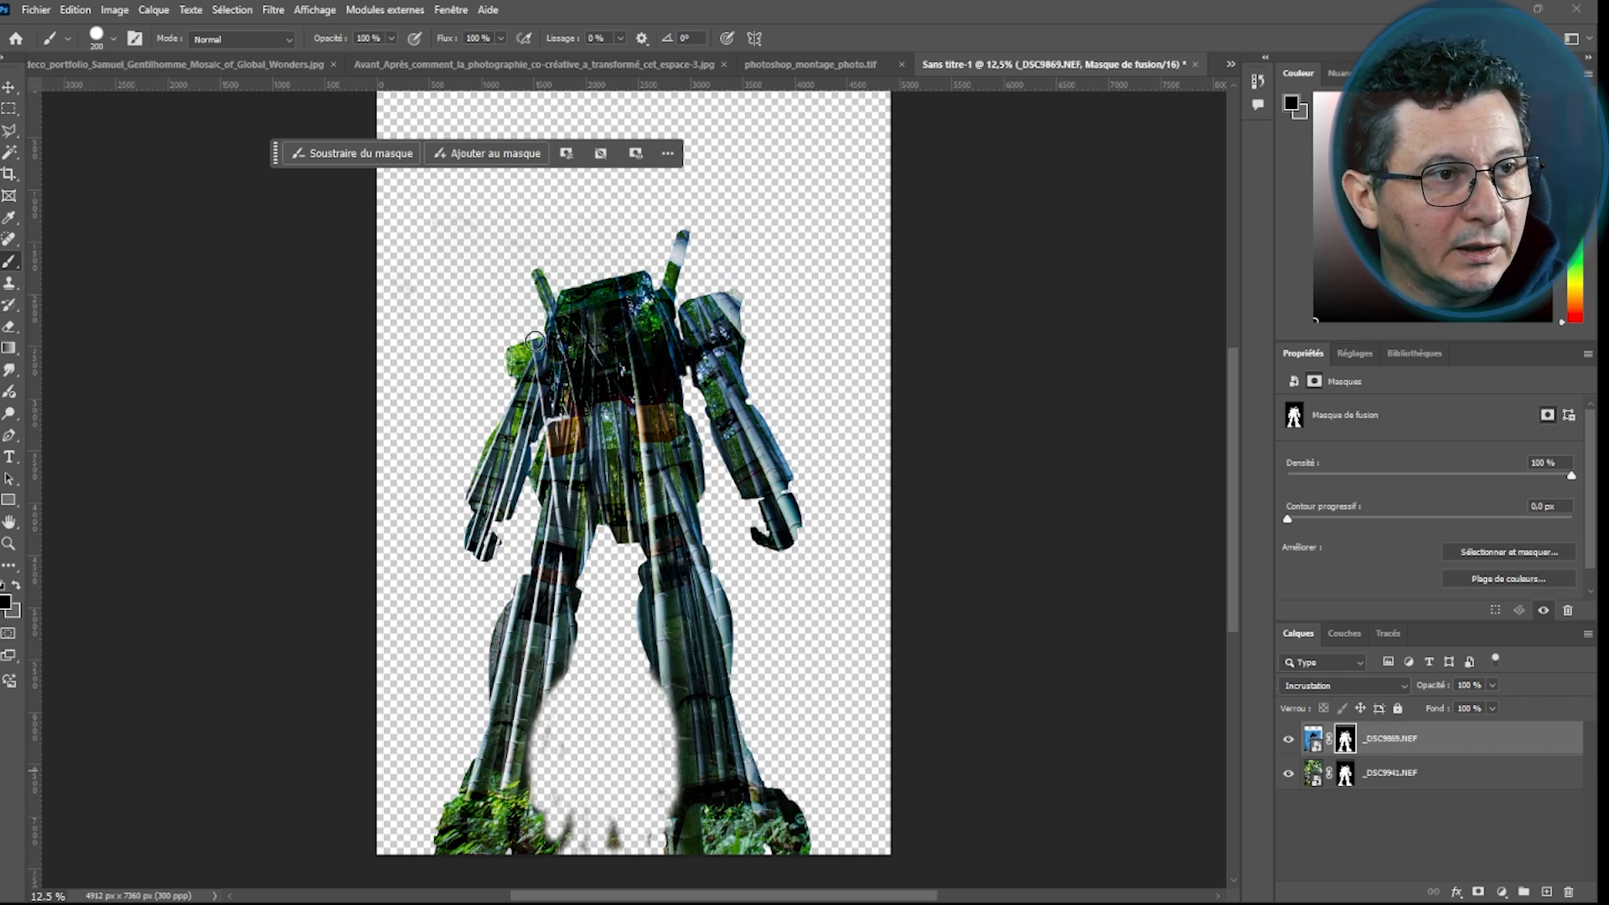
click(1428, 836)
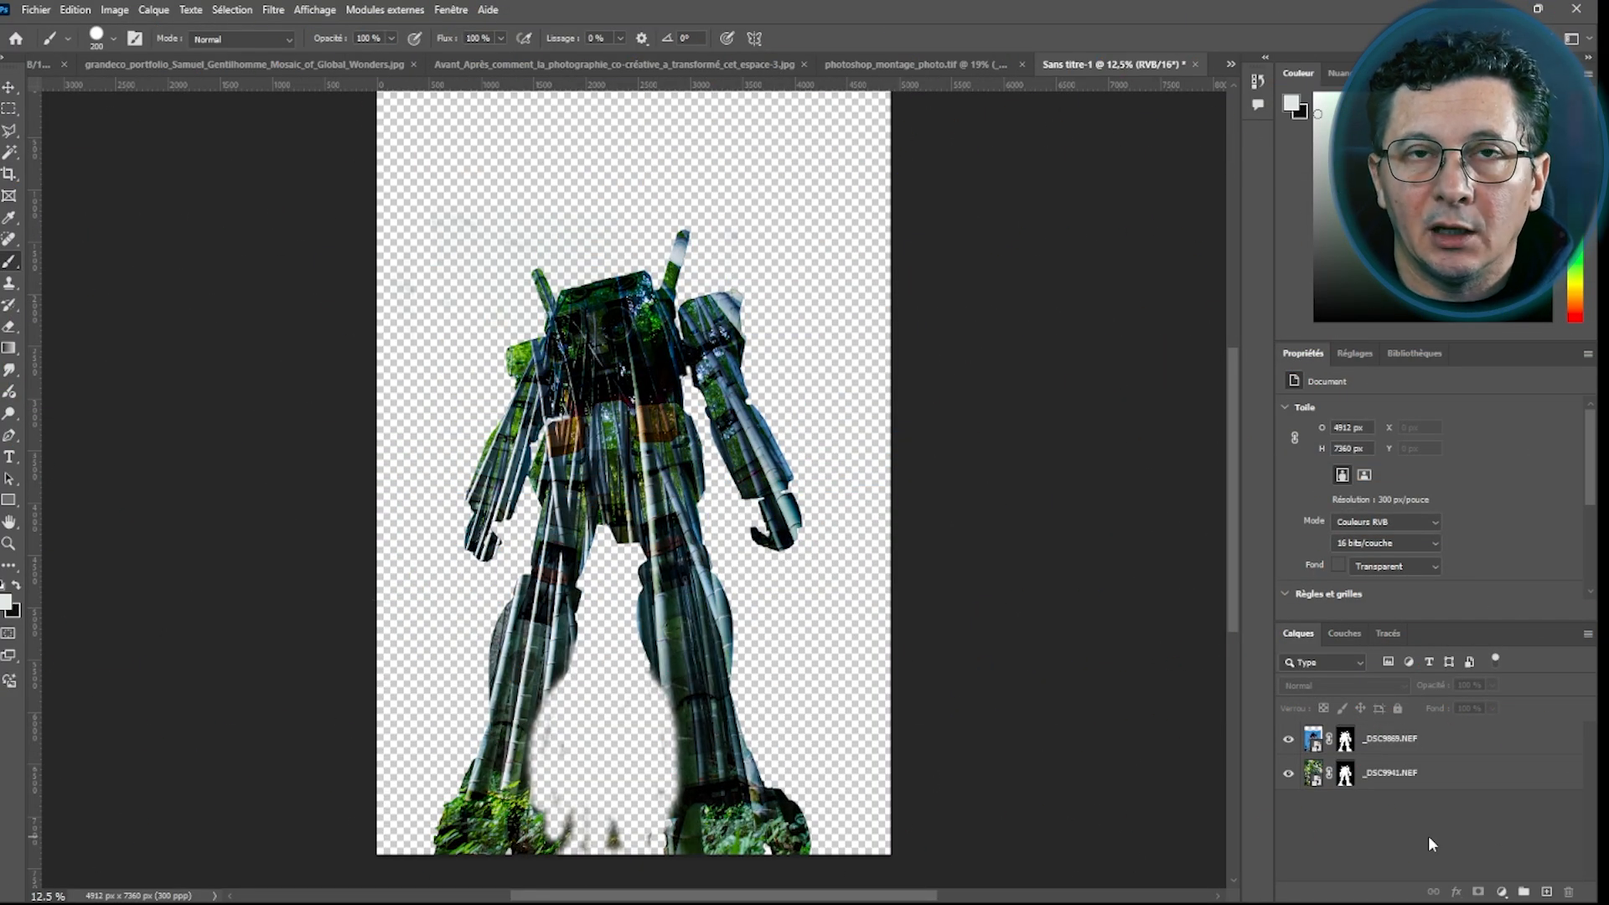
Select the robot layer and lower its opacity to 0%
click(1428, 738)
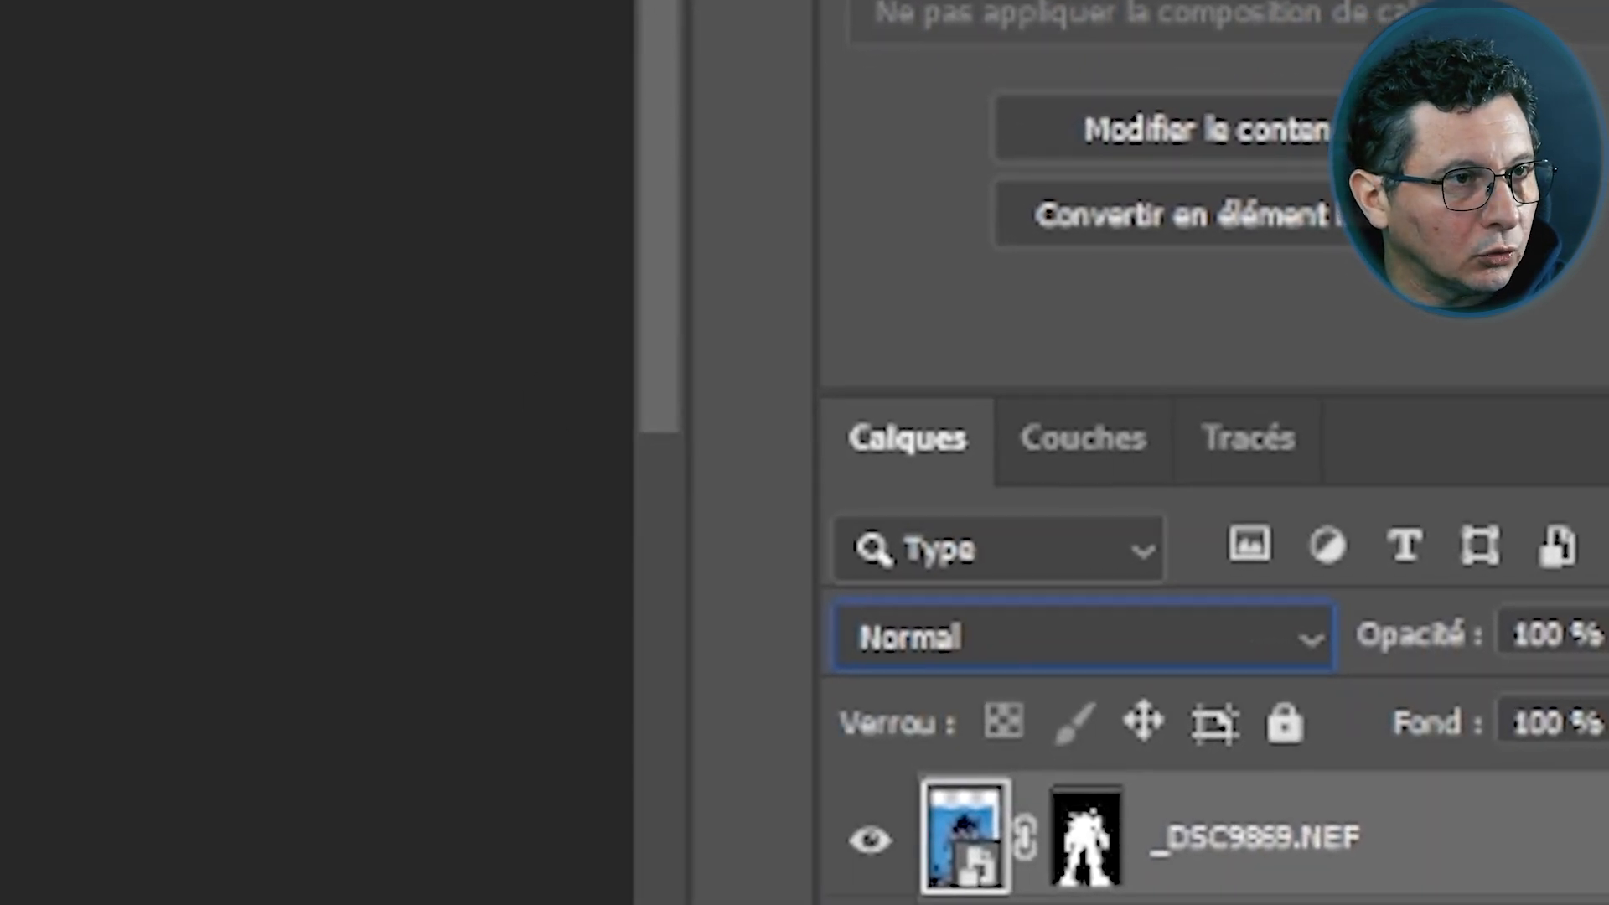
drag(1473, 658, 1208, 654)
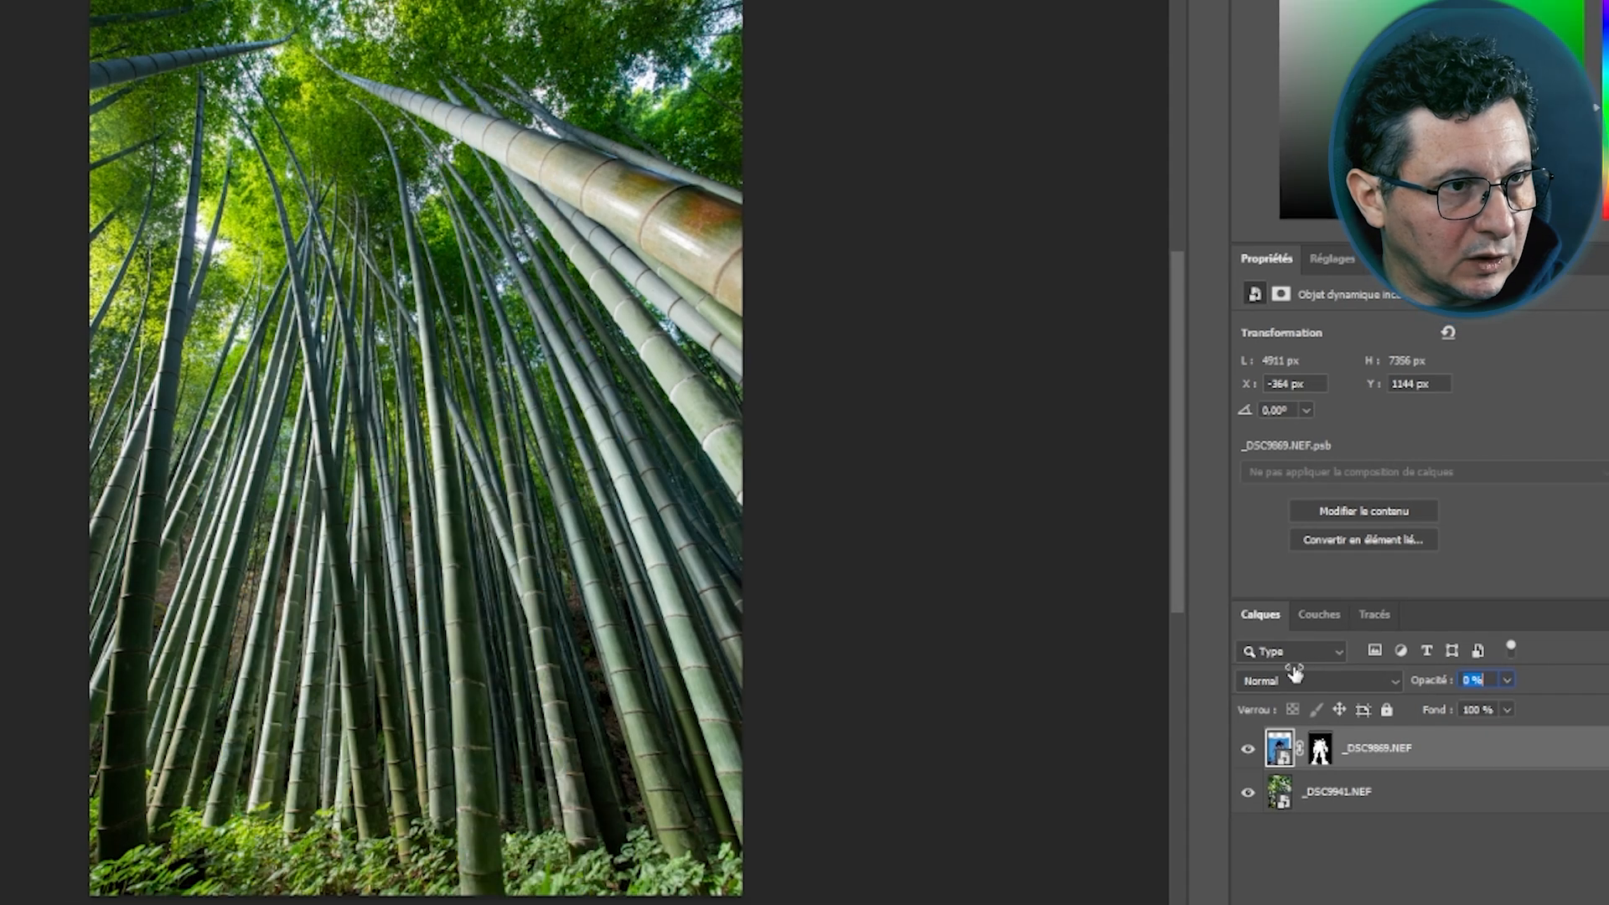